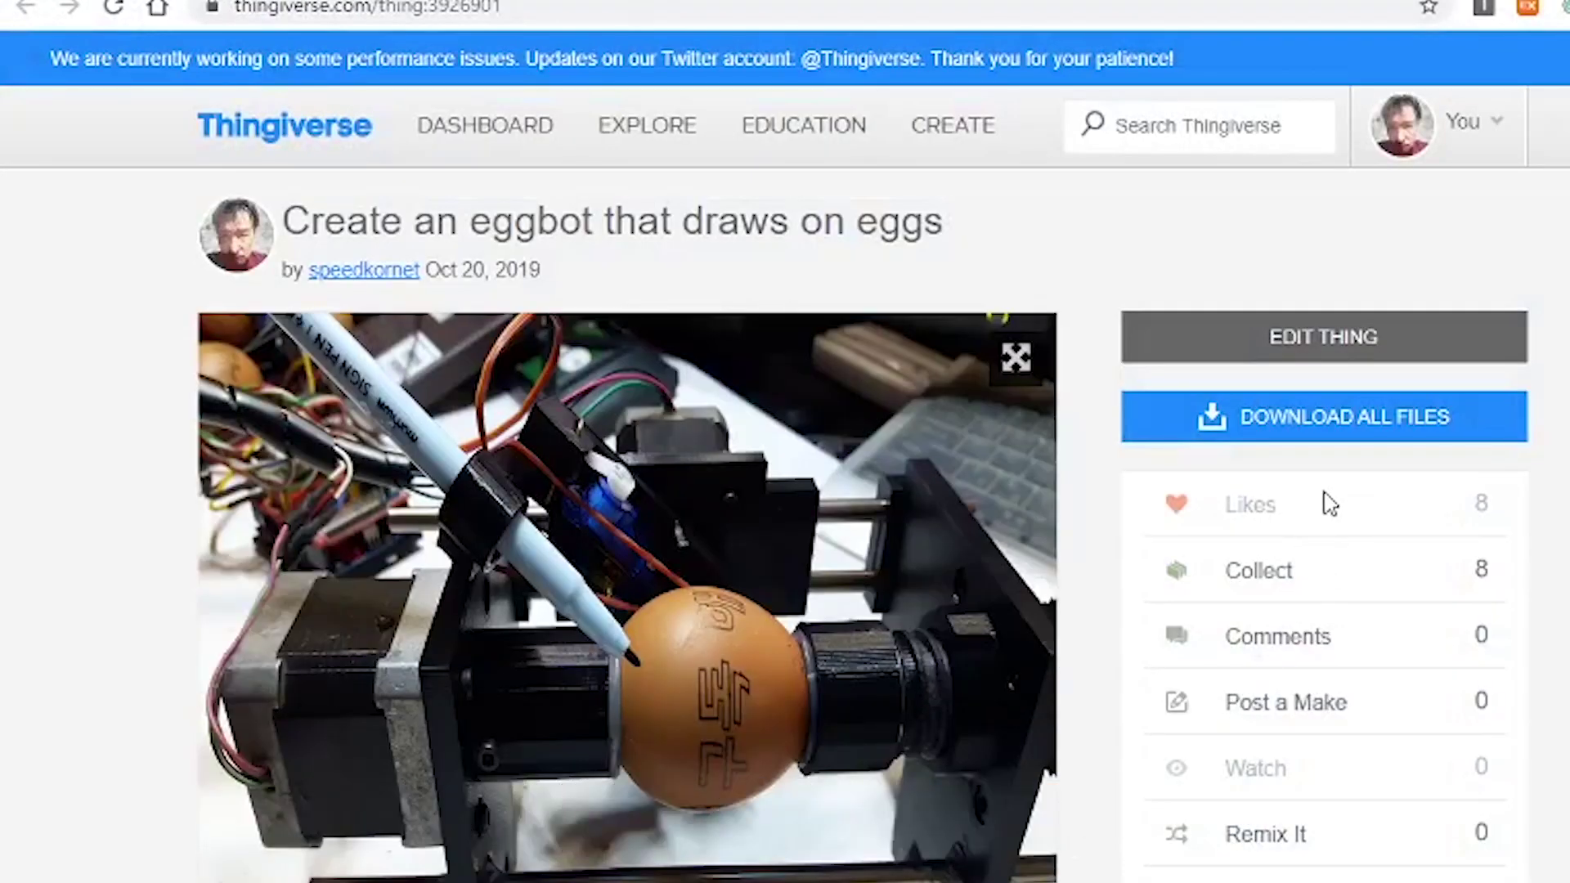
Step: Download all files of the eggbot thing from Thingiverse and show the downloaded zip in its folder
left_click(1320, 432)
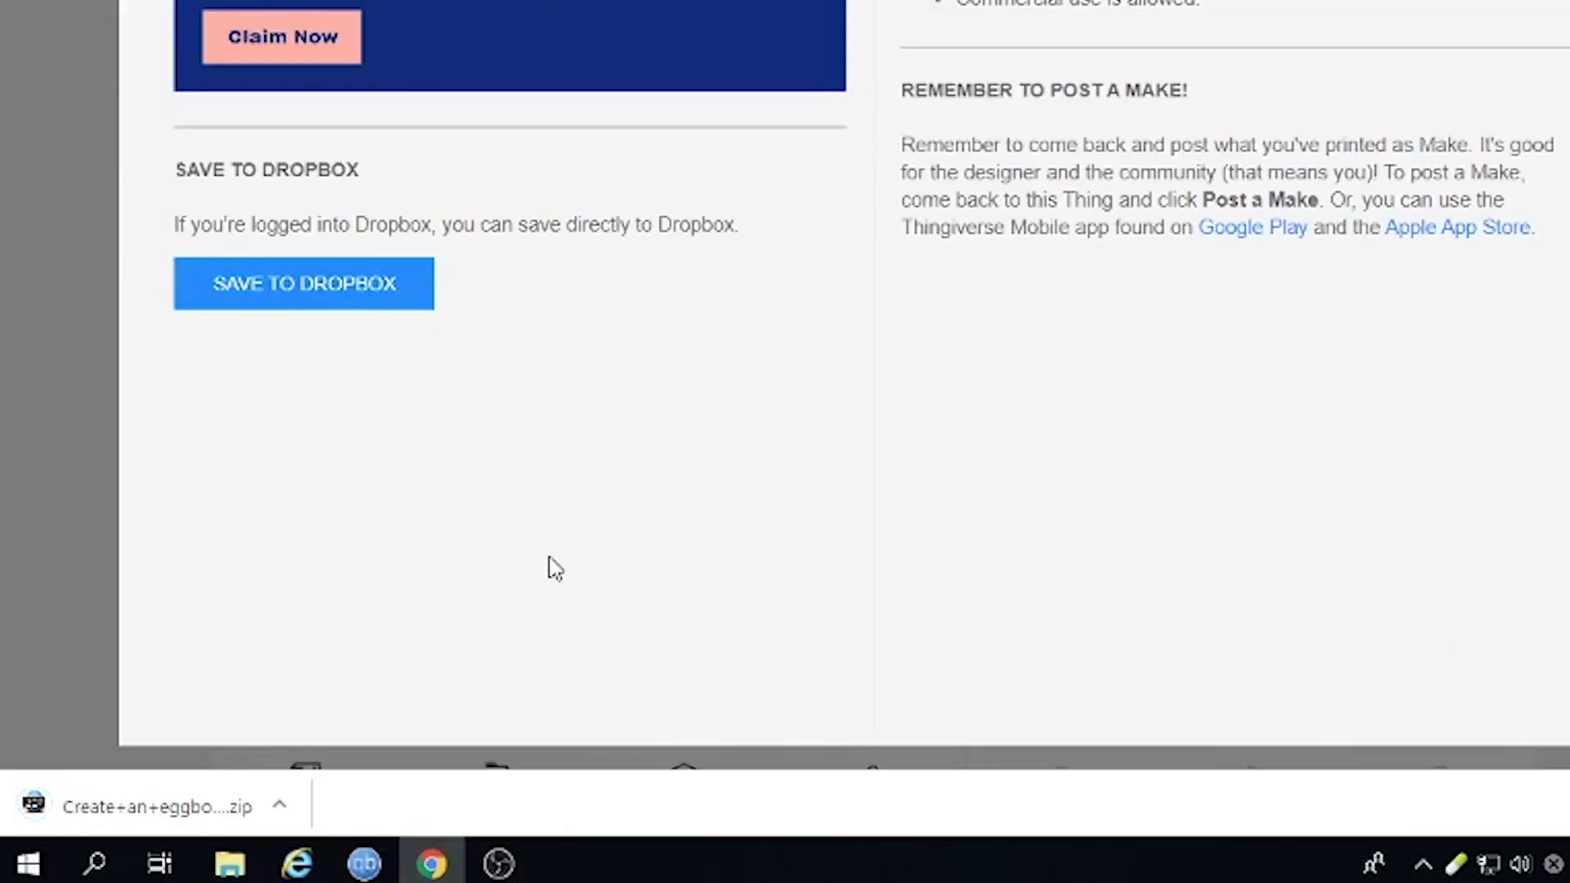
left_click(279, 808)
left_click(376, 711)
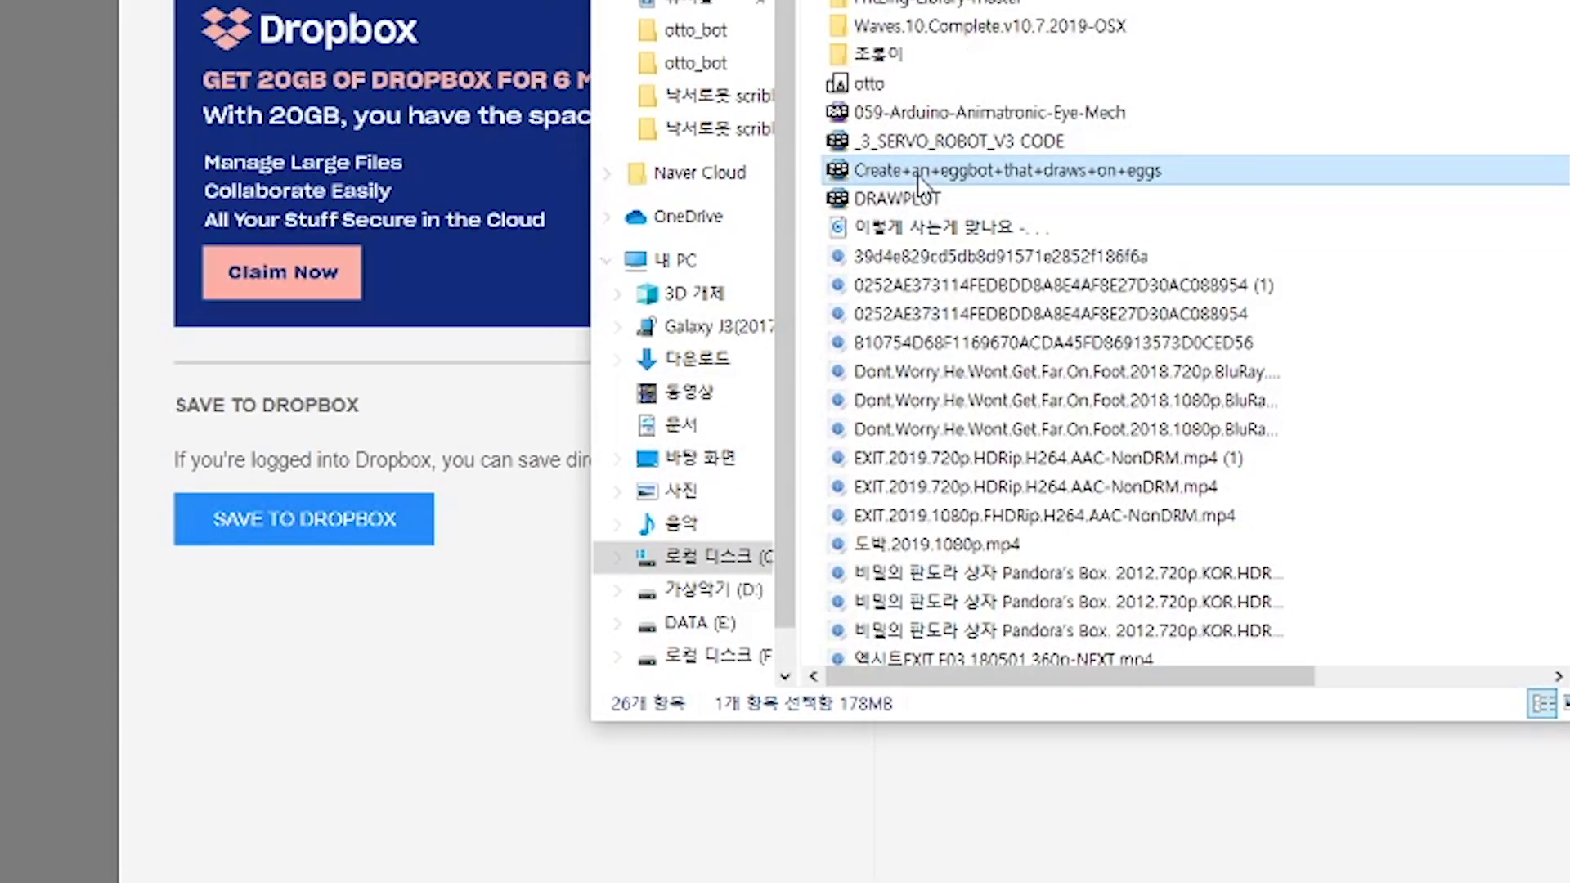
Step: Move the downloaded Create+an+eggbot+that+draws+on+eggs archive from the downloads folder to the desktop
right_click(921, 186)
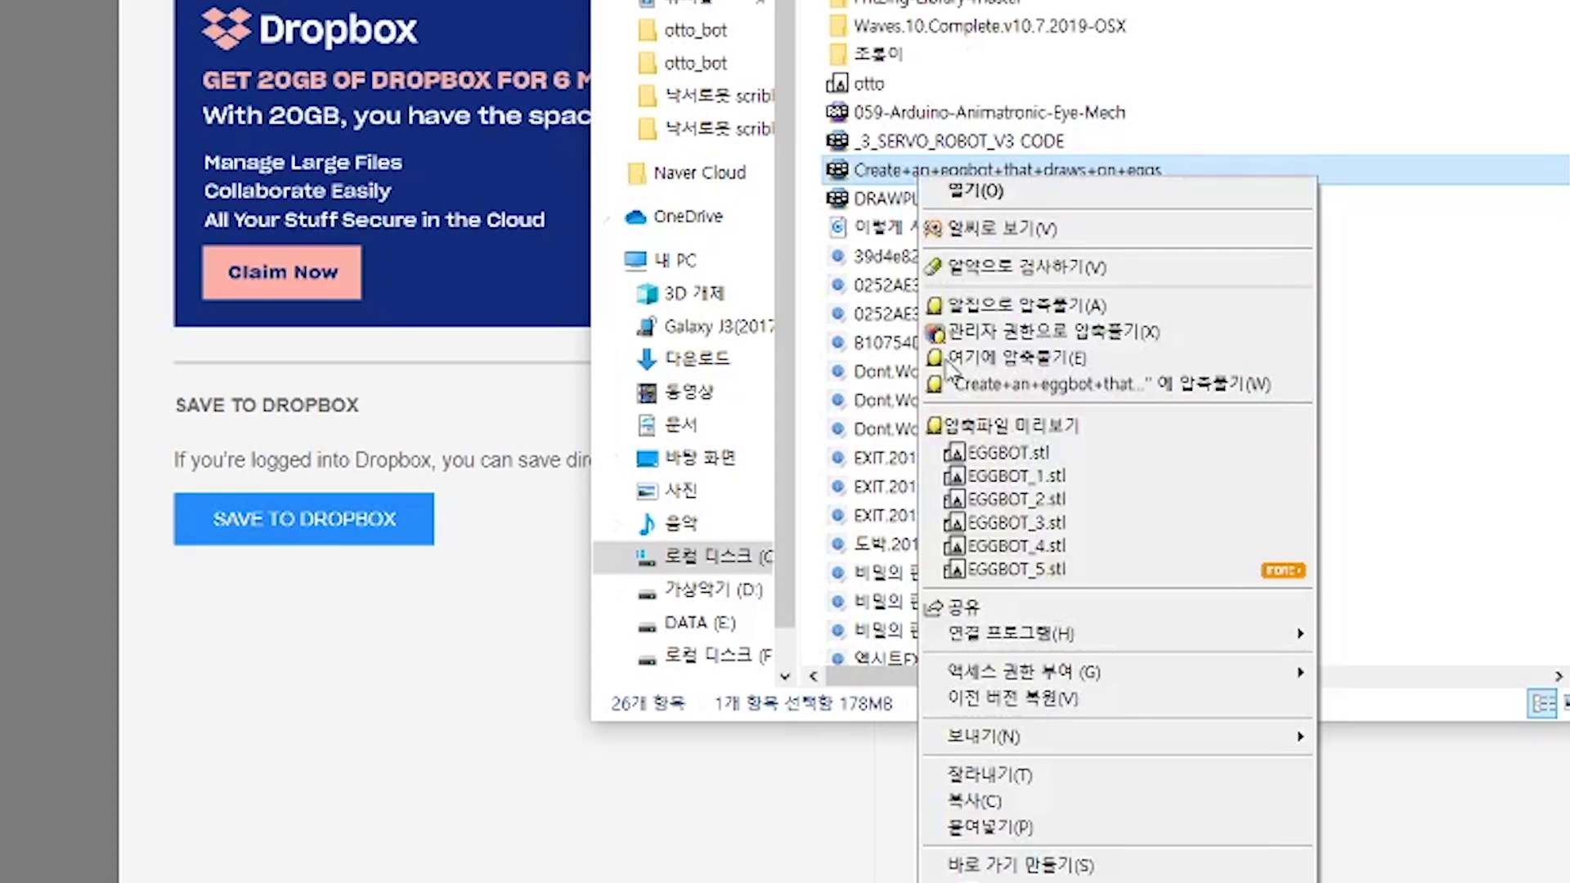
left_click(990, 774)
key("alt+F4")
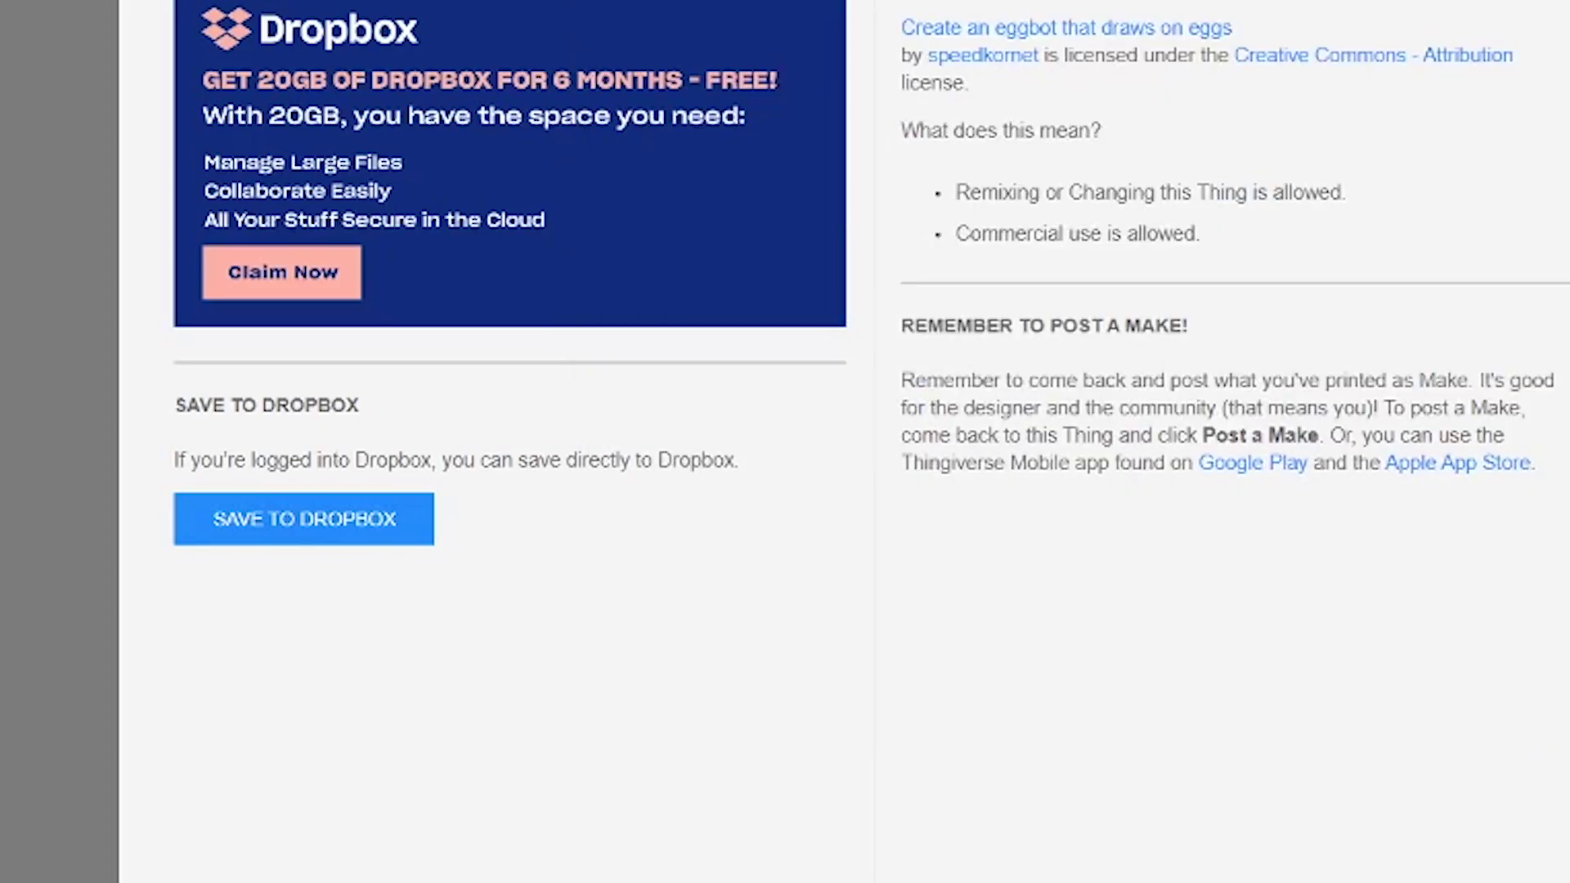
key("super+d")
right_click(705, 292)
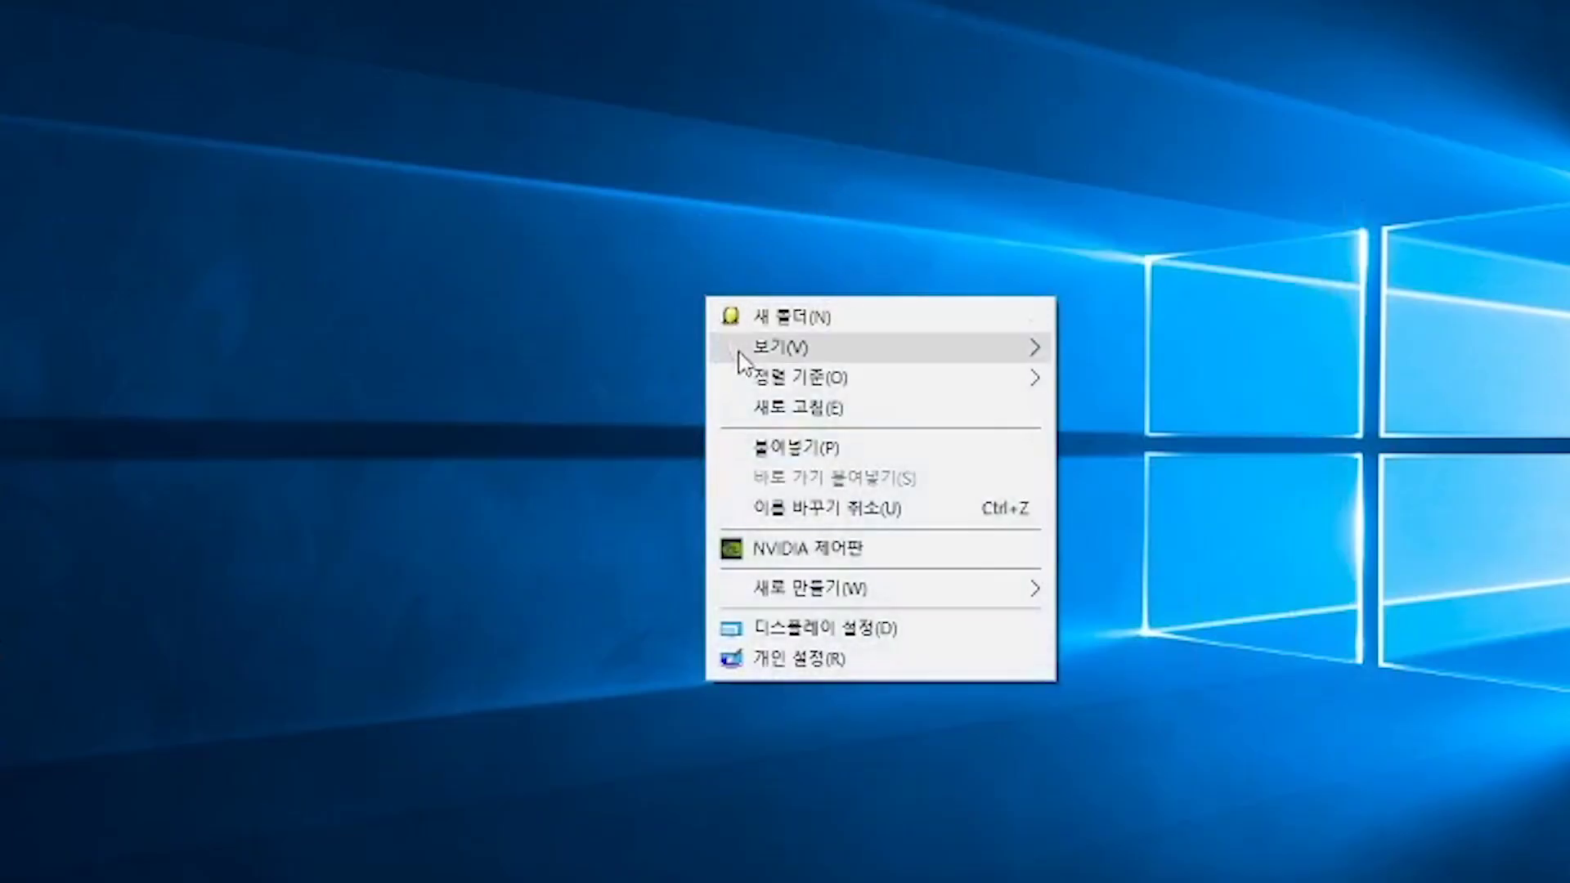
left_click(762, 448)
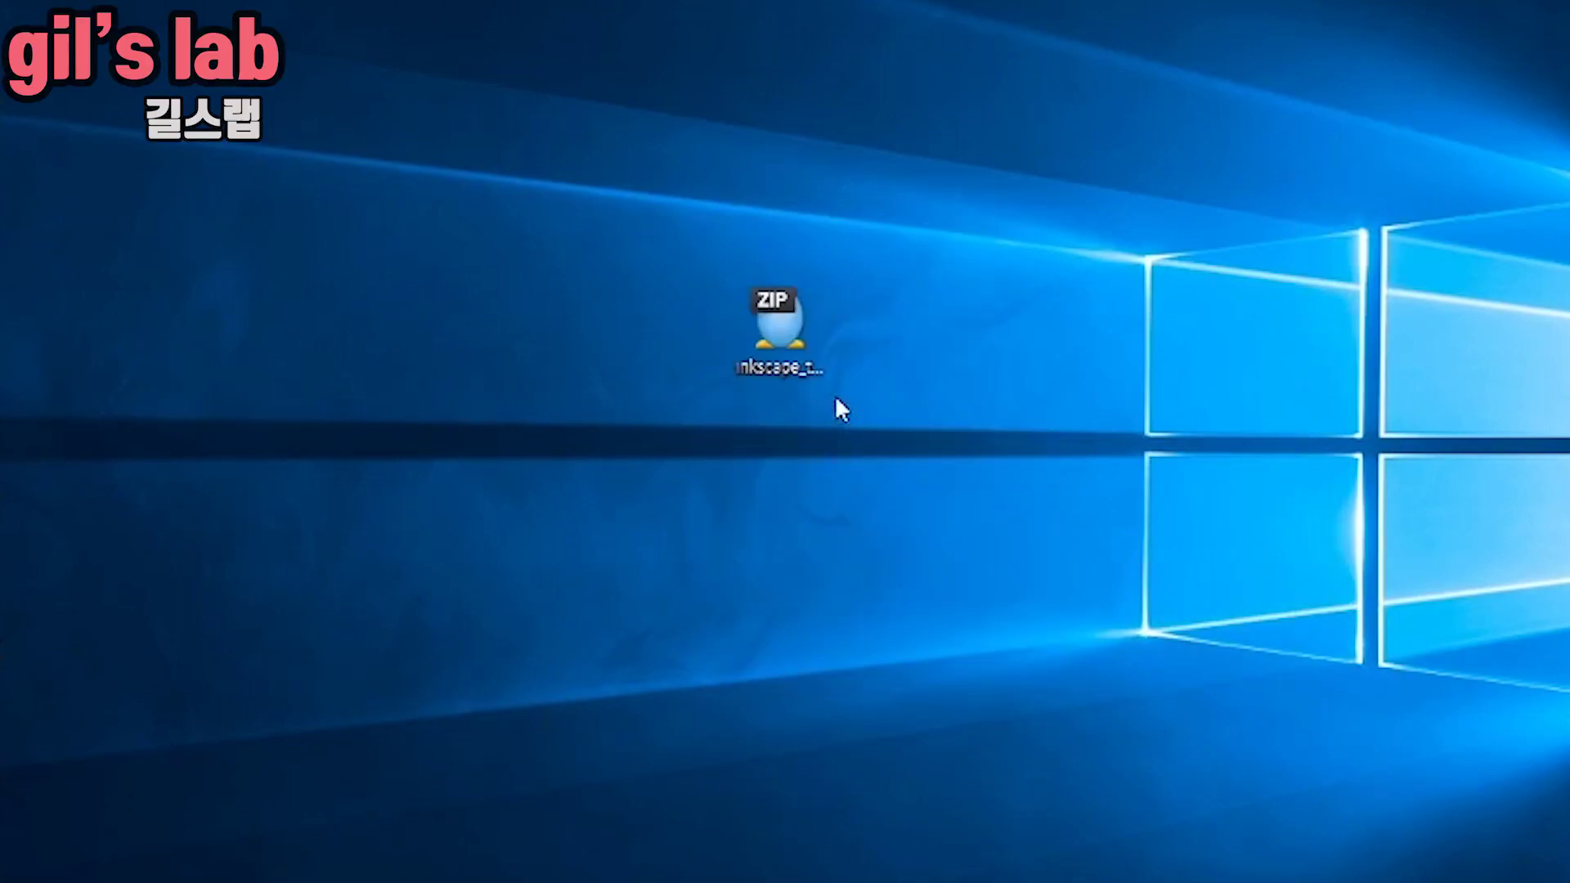
Step: Extract inkscape_to_servo_gcode.zip into a folder of the same name on the desktop, and delete the archive
right_click(783, 323)
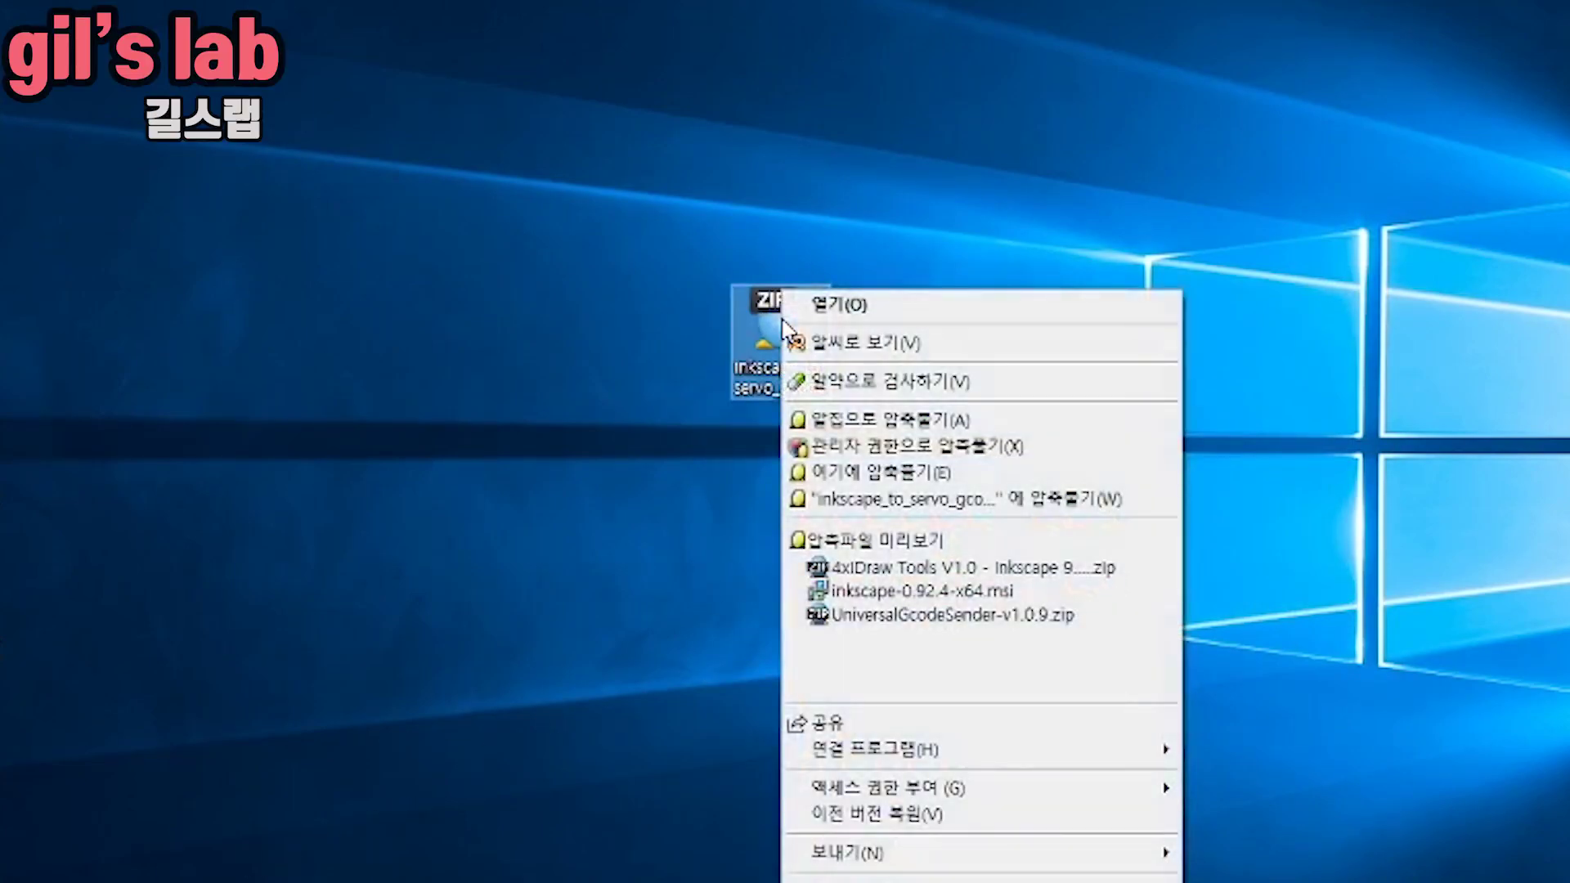
left_click(1015, 501)
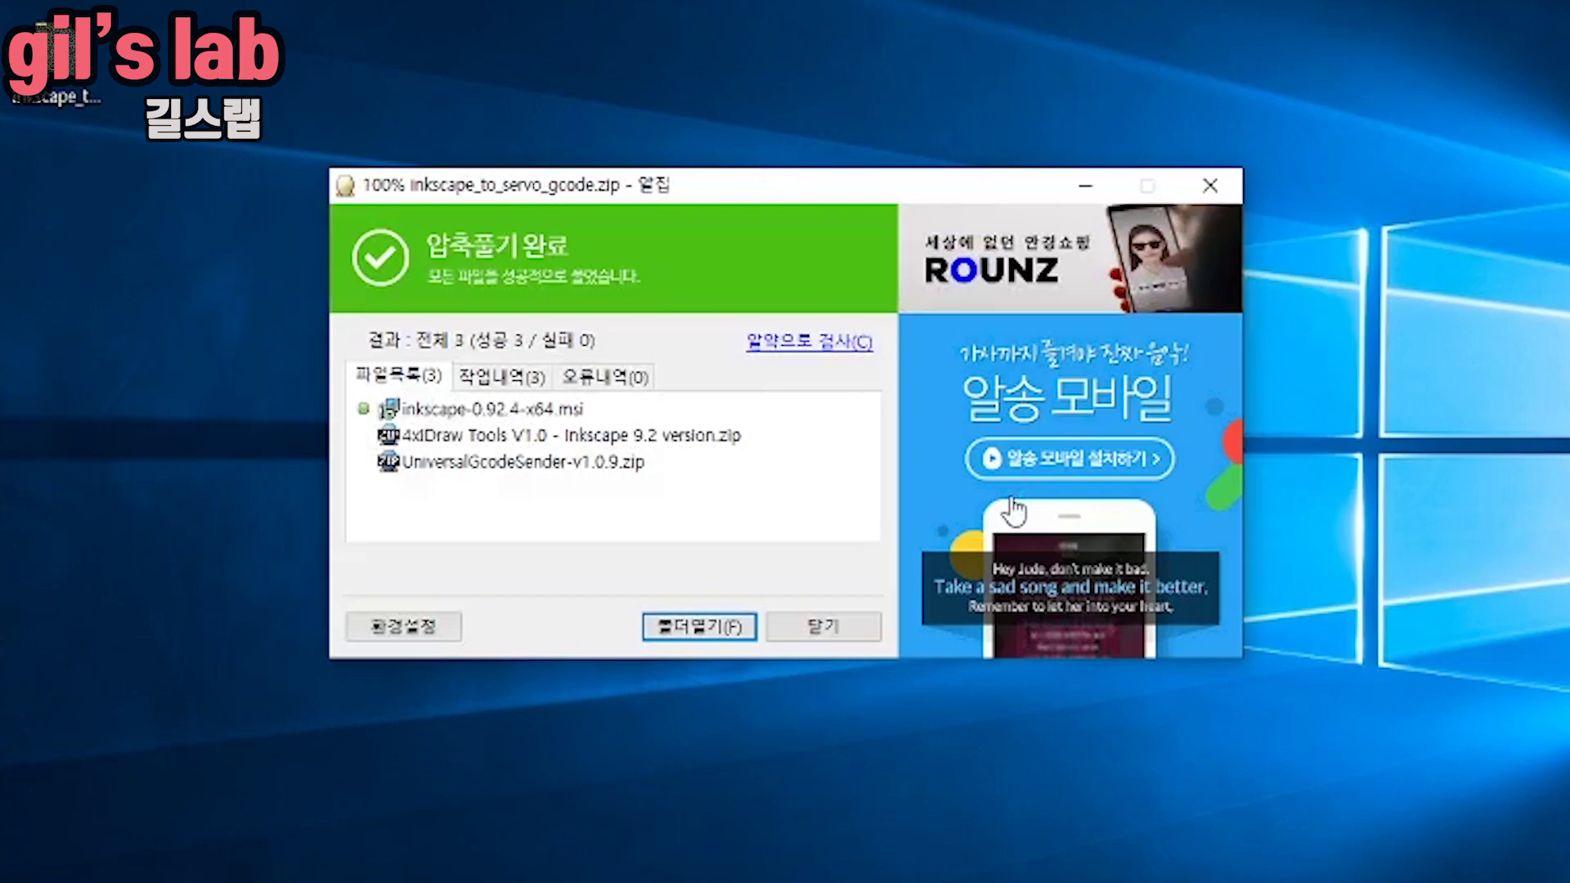
left_click(809, 636)
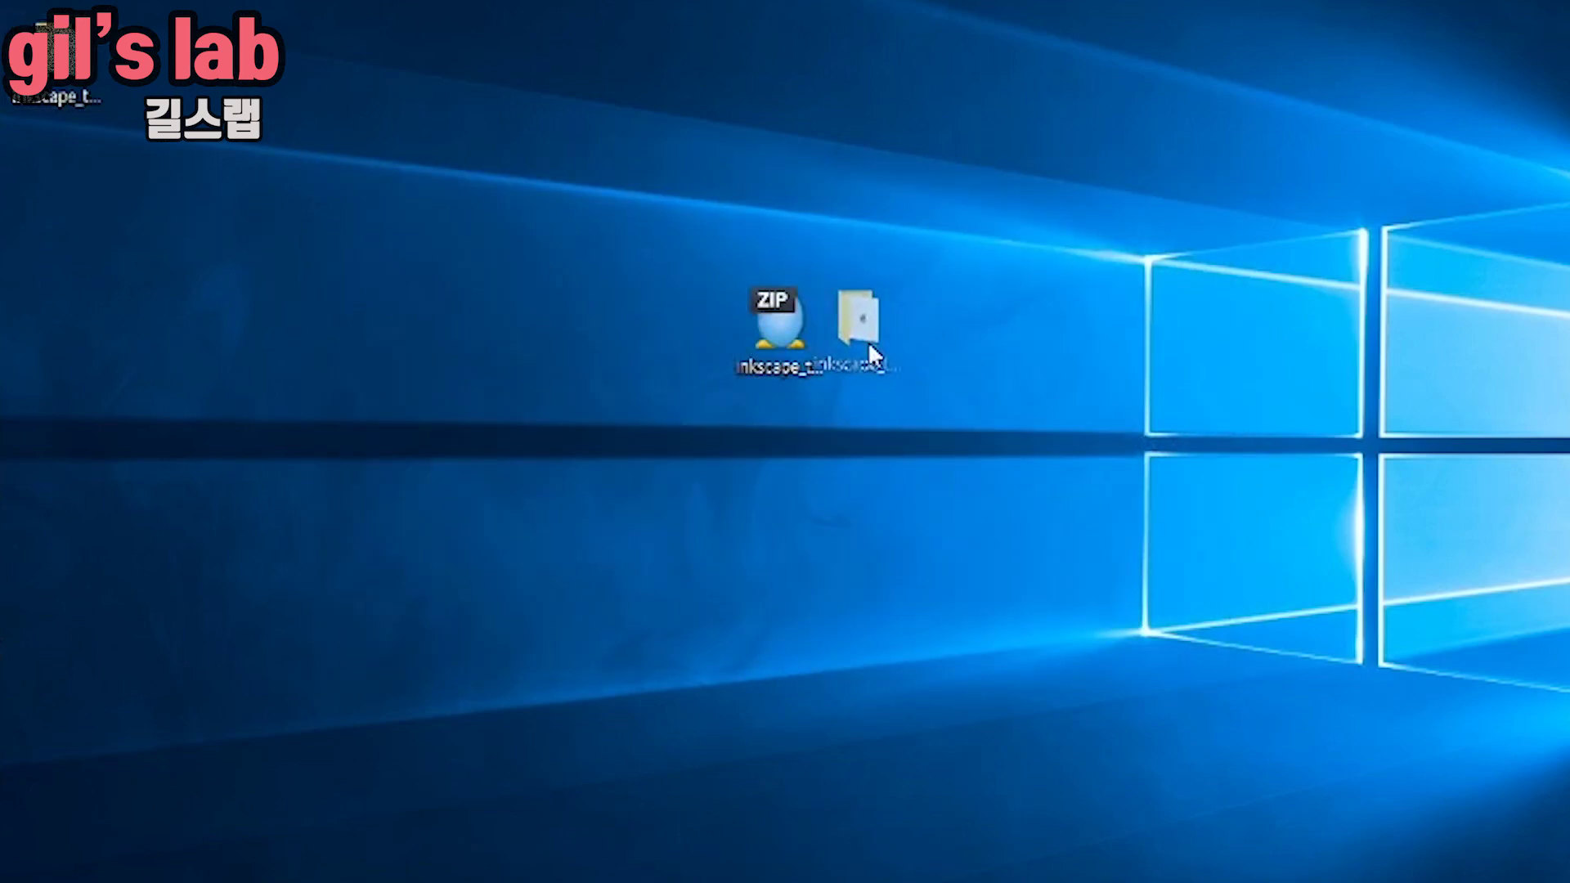
left_click(881, 344)
left_click(806, 366)
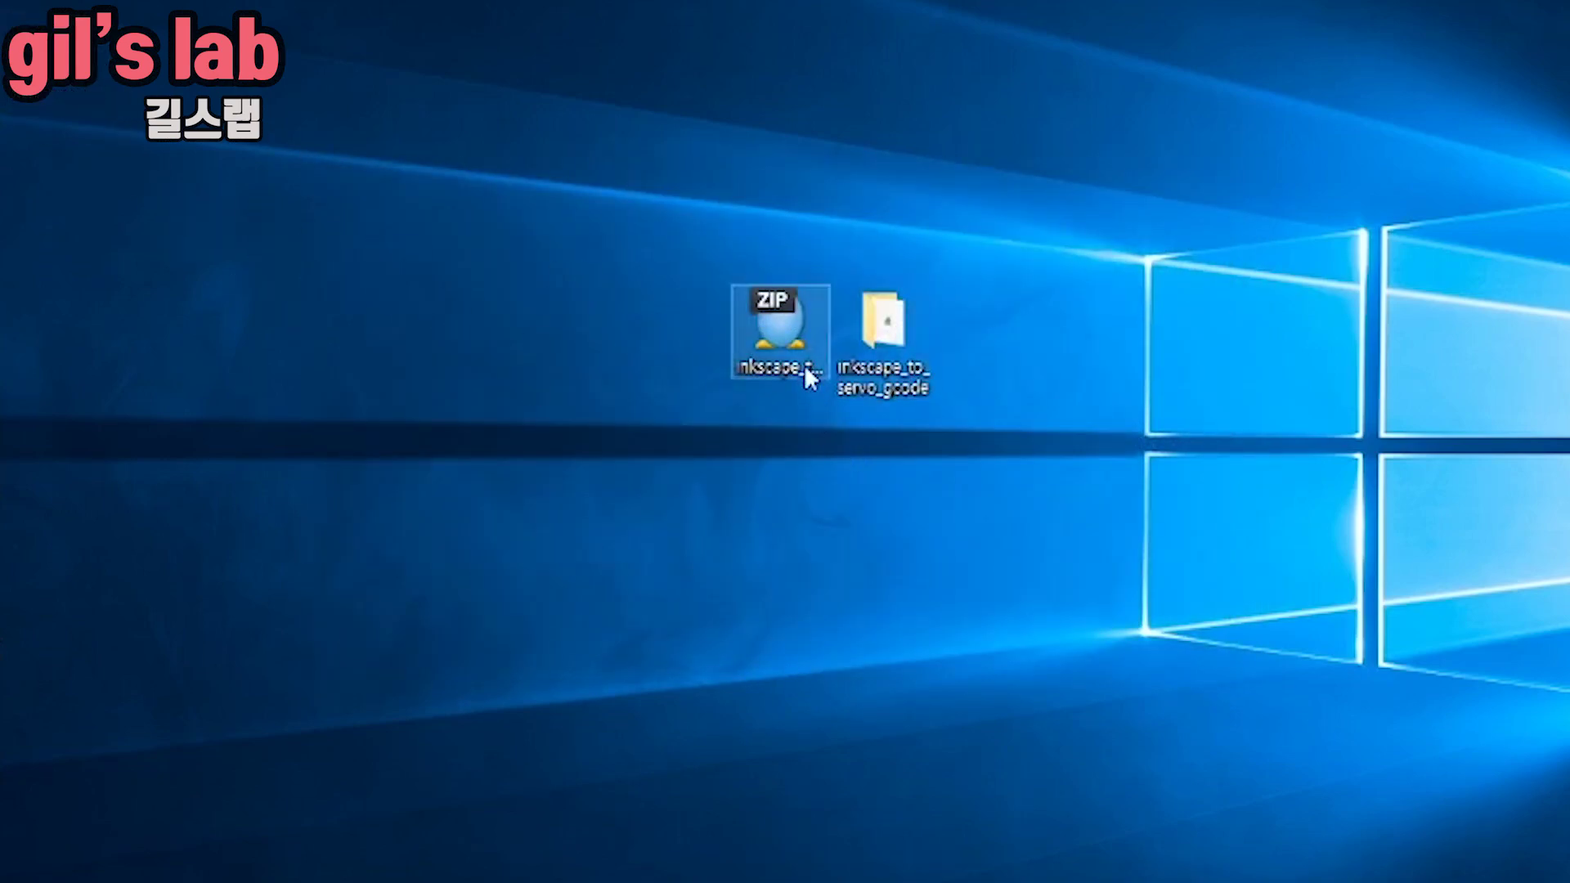
key("Delete")
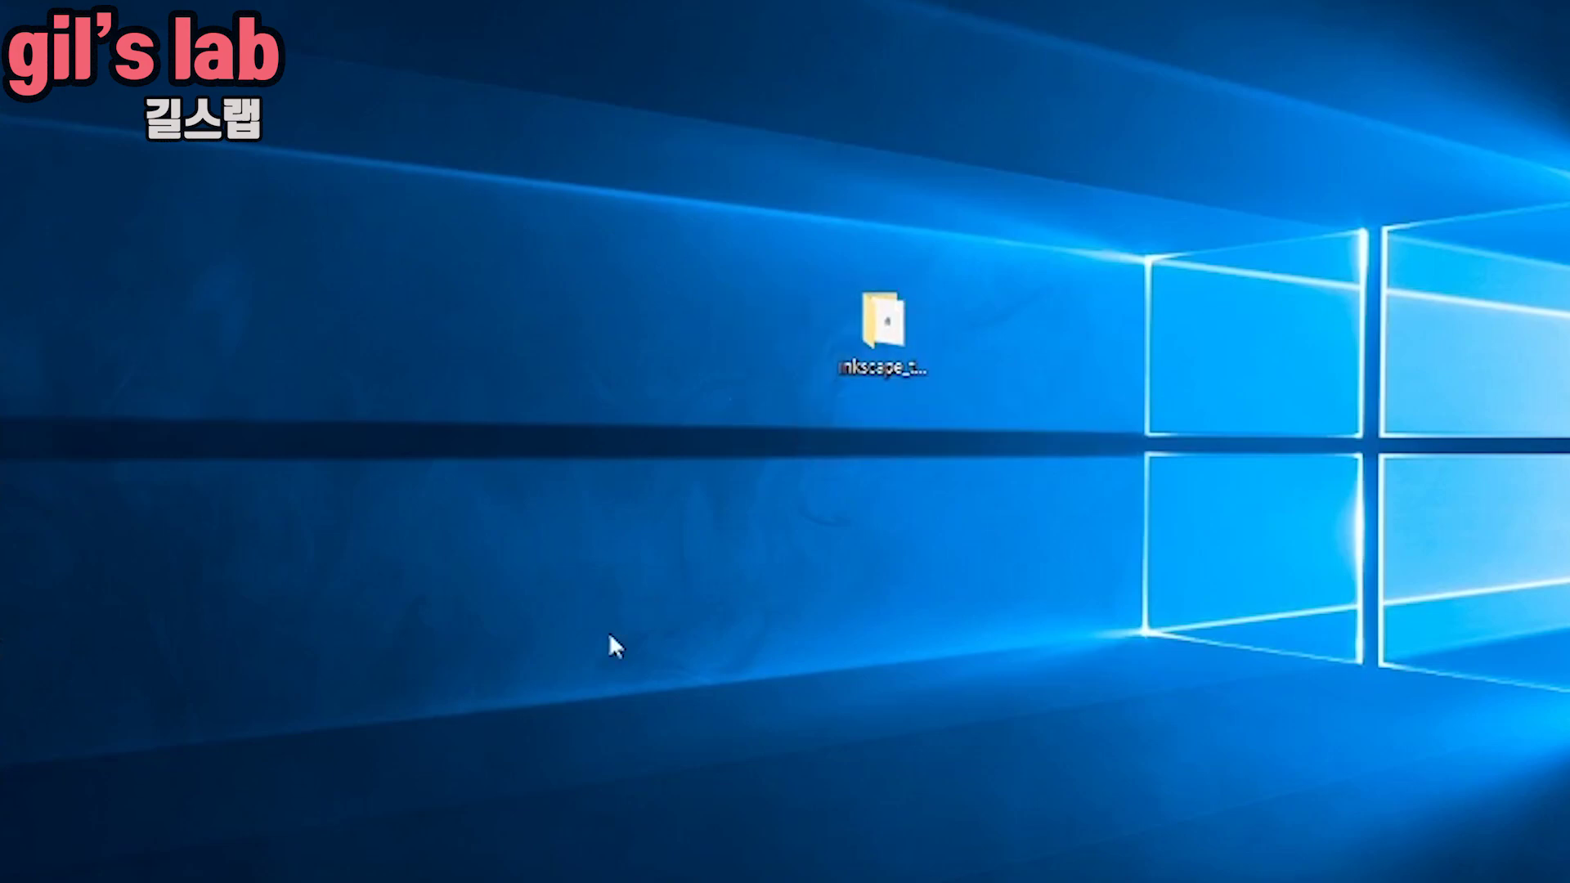
Step: Install Inkscape 0.92.4 from inkscape-0.92.4-x64 with the Typical setup, and place its desktop shortcut beside the inkscape_to_servo_gcode folder
double_click(899, 322)
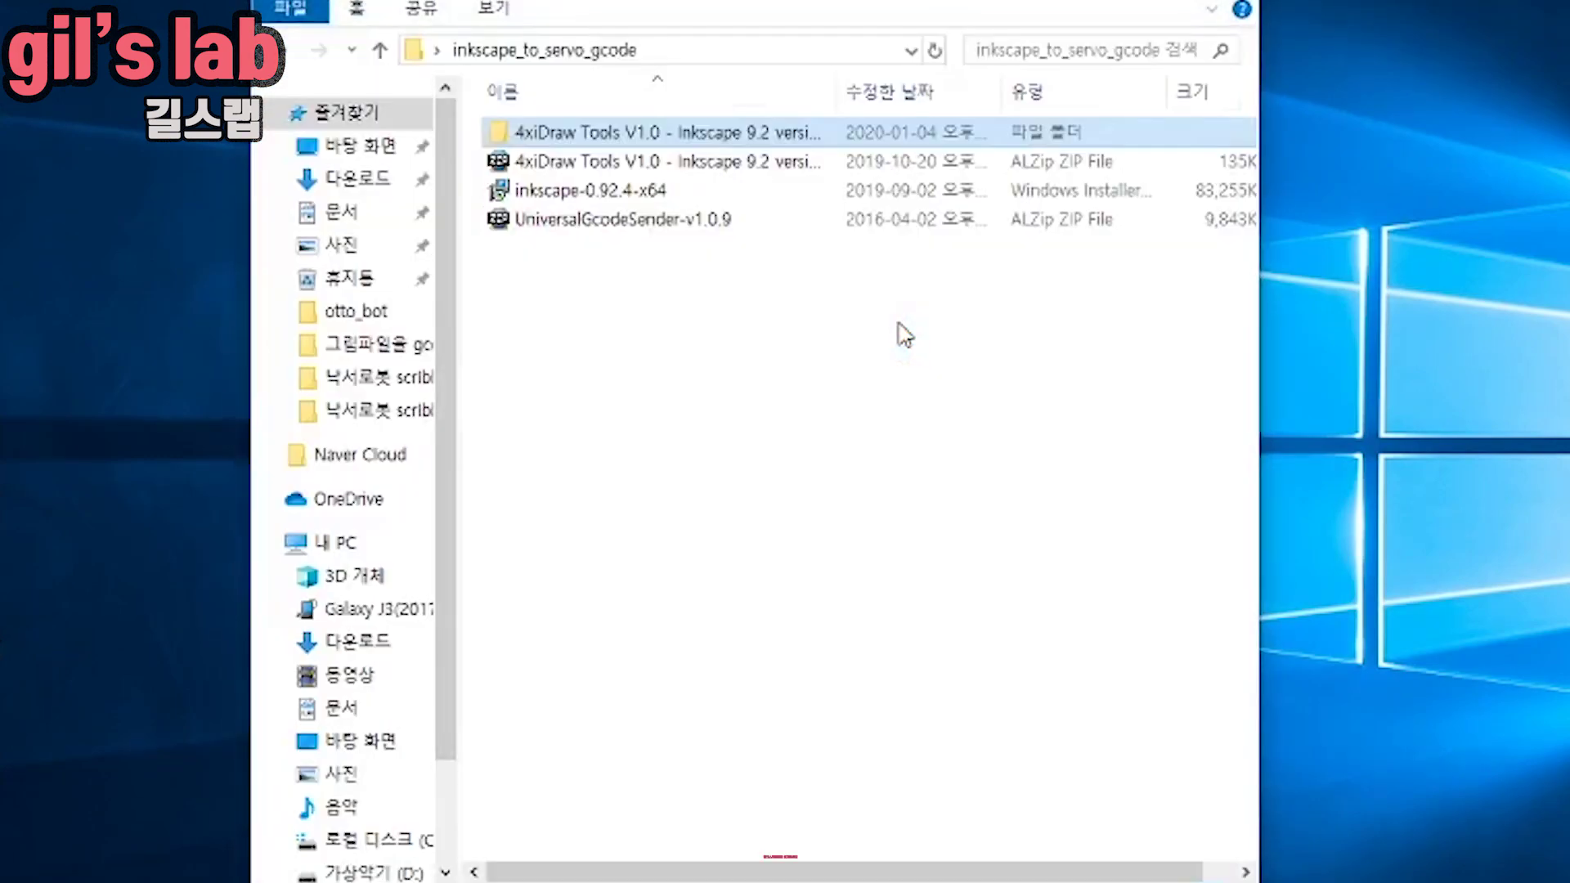
double_click(649, 190)
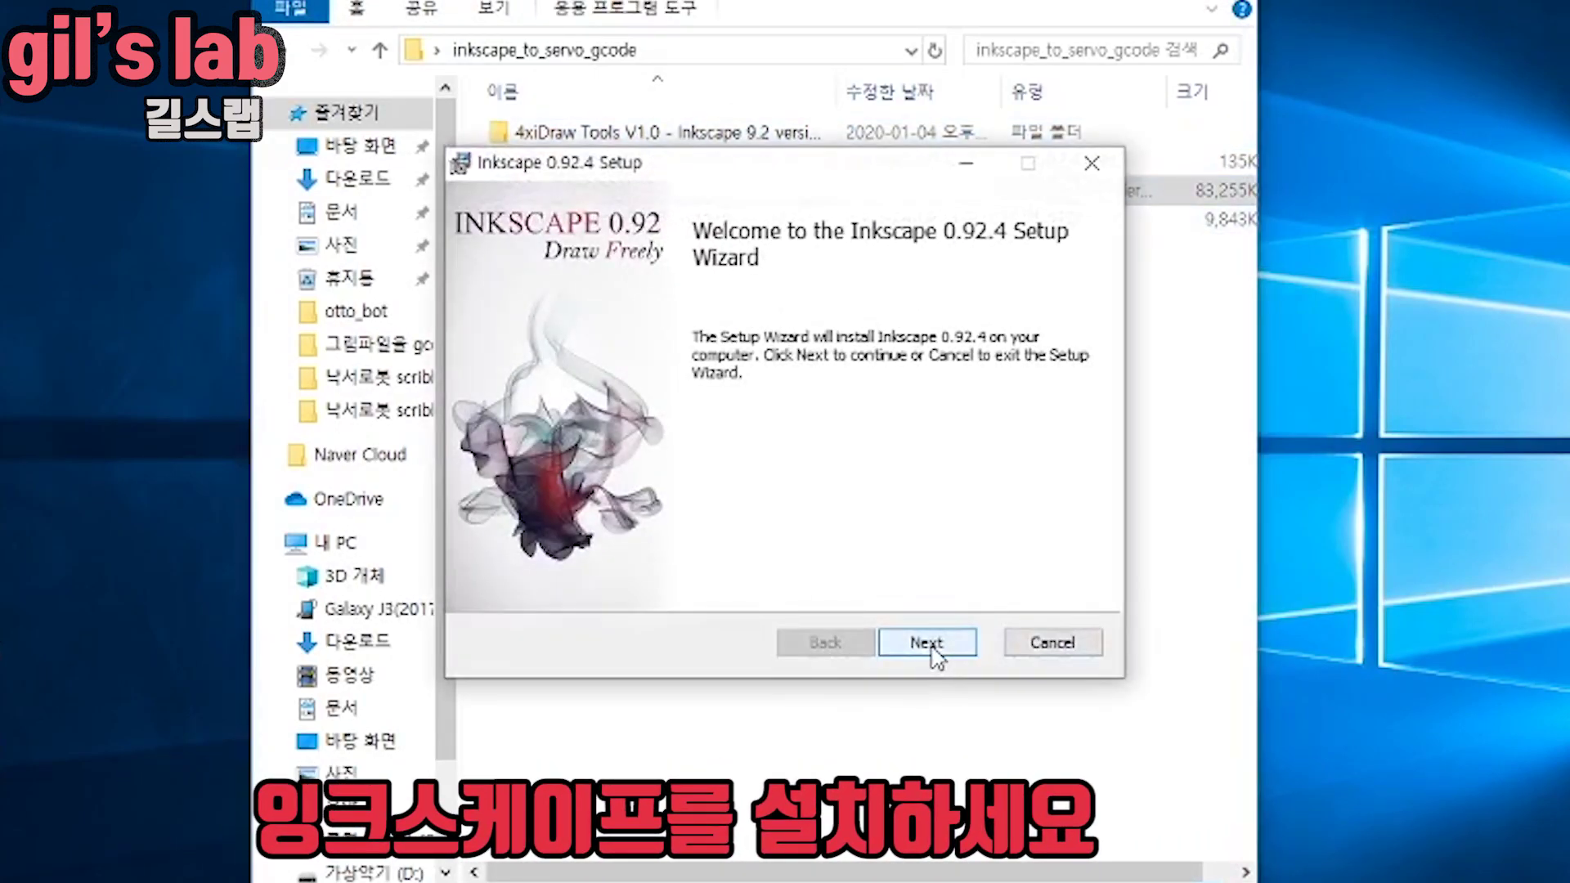
left_click(932, 645)
left_click(491, 578)
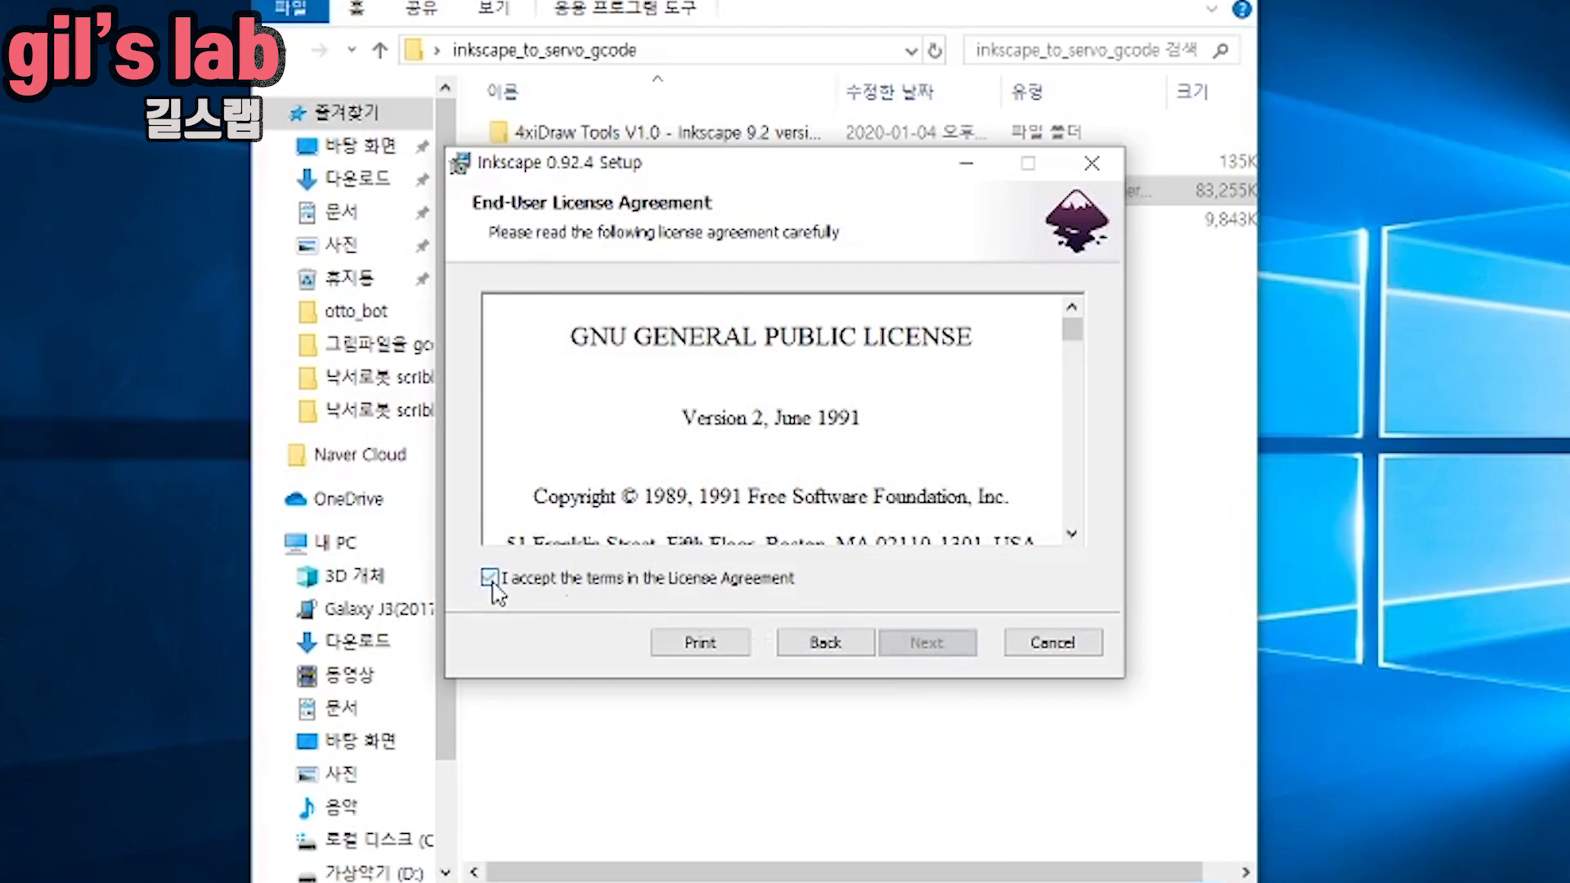
left_click(927, 642)
left_click(627, 327)
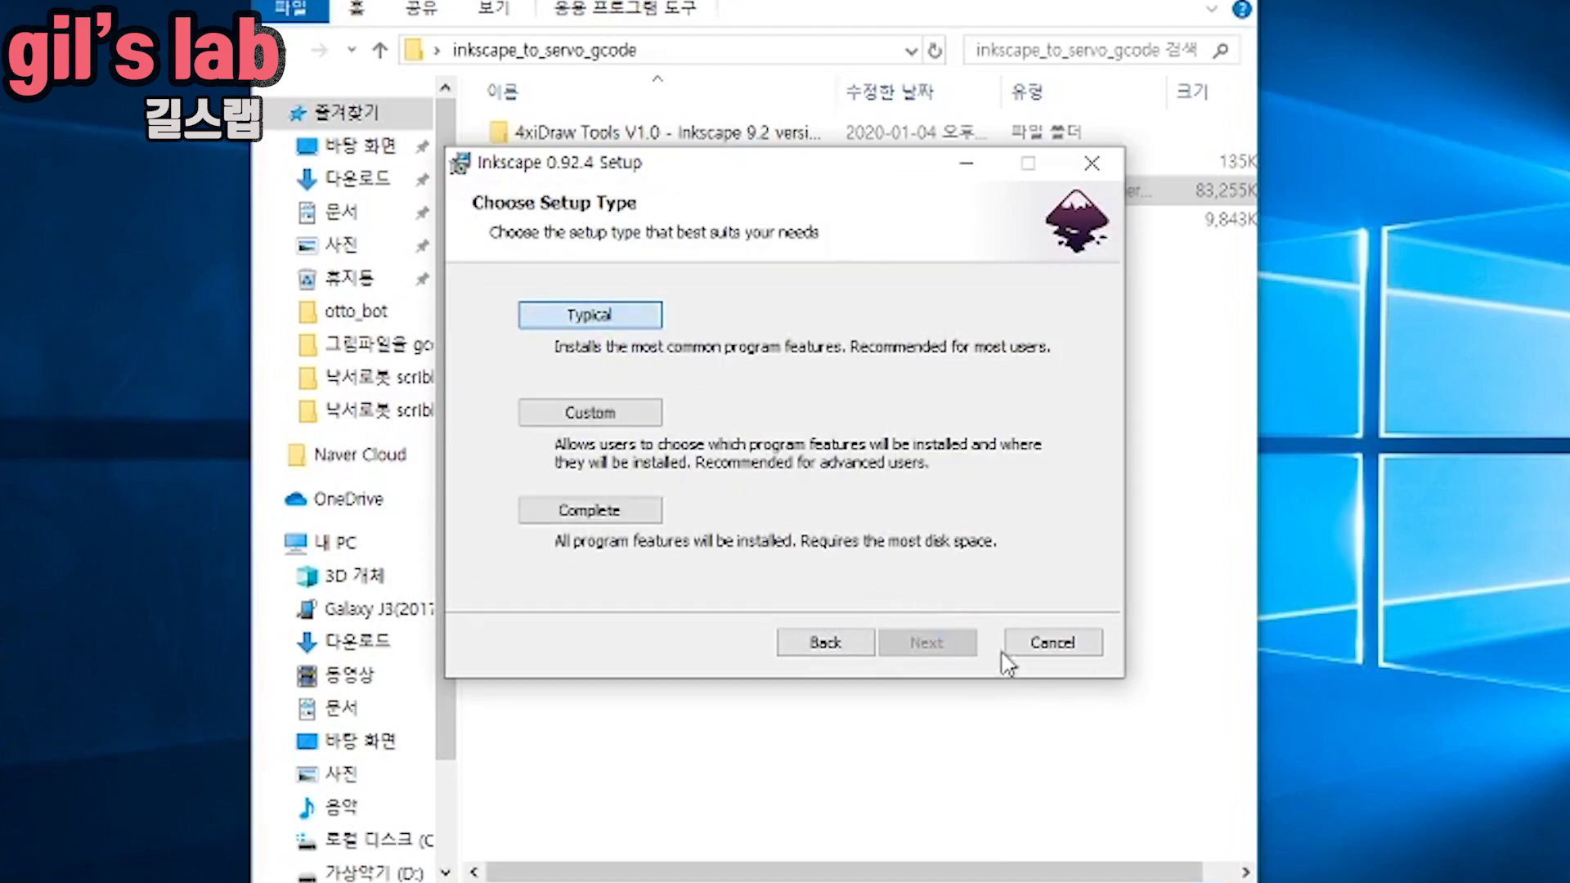
left_click(949, 643)
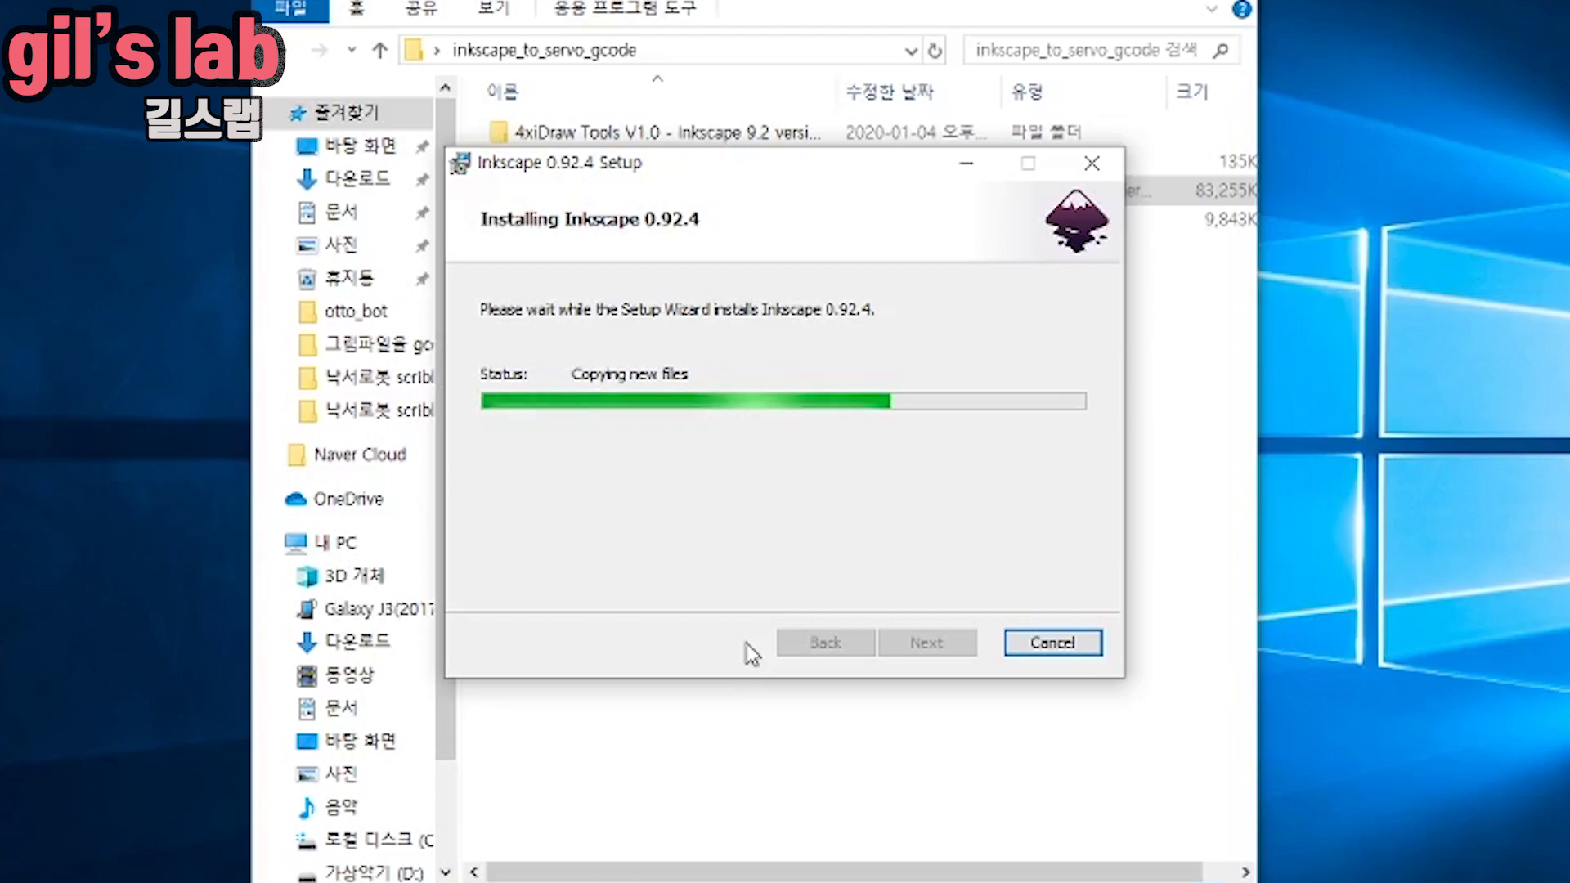
left_click(963, 653)
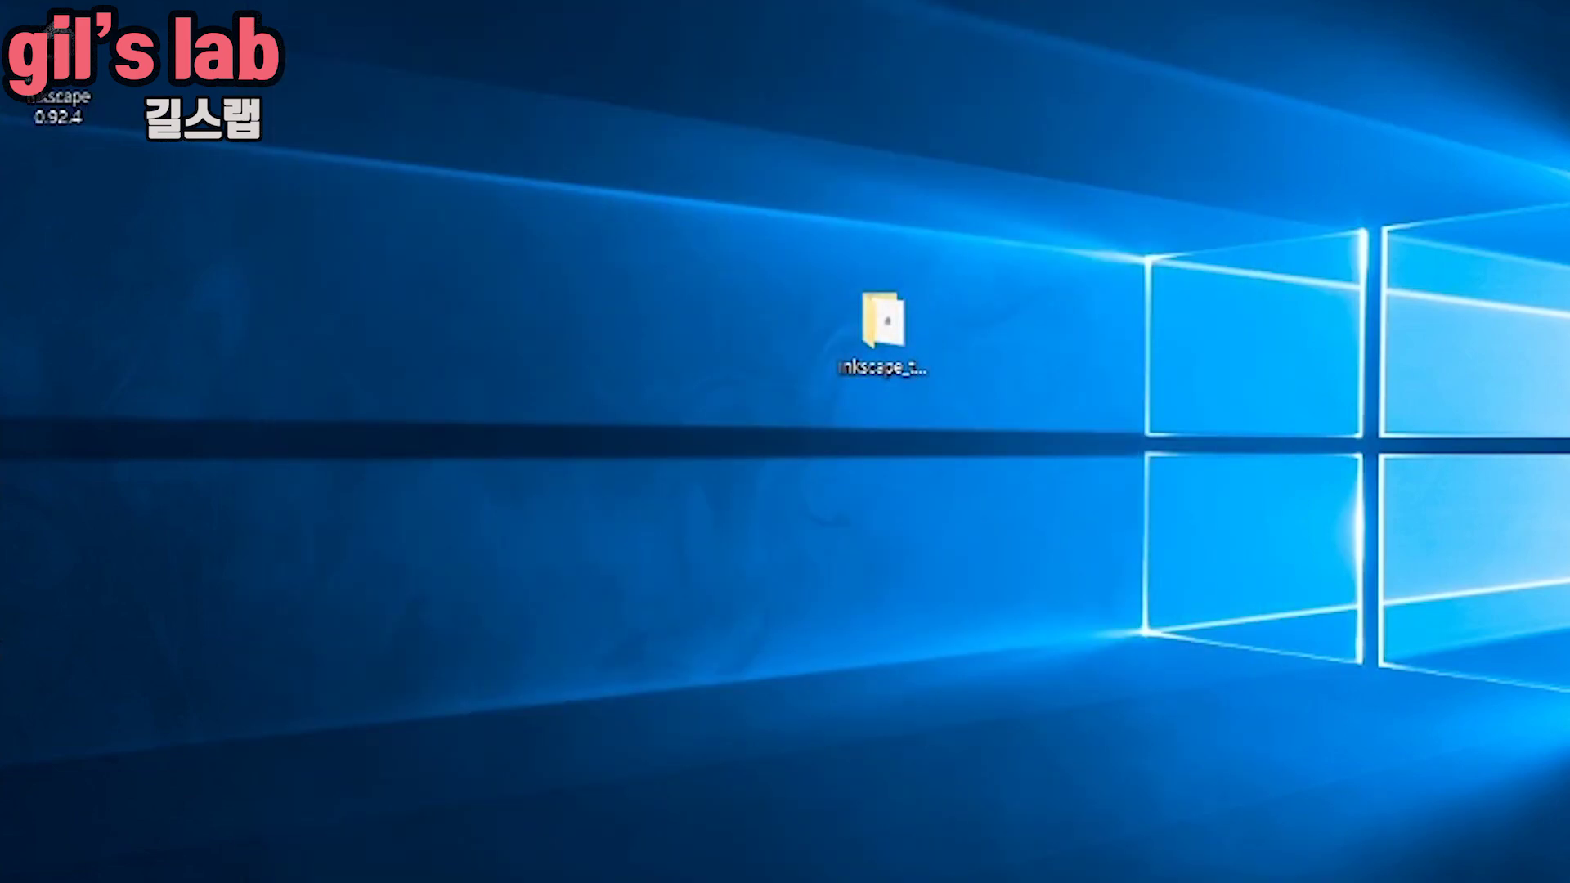
left_click_drag(57, 104, 783, 356)
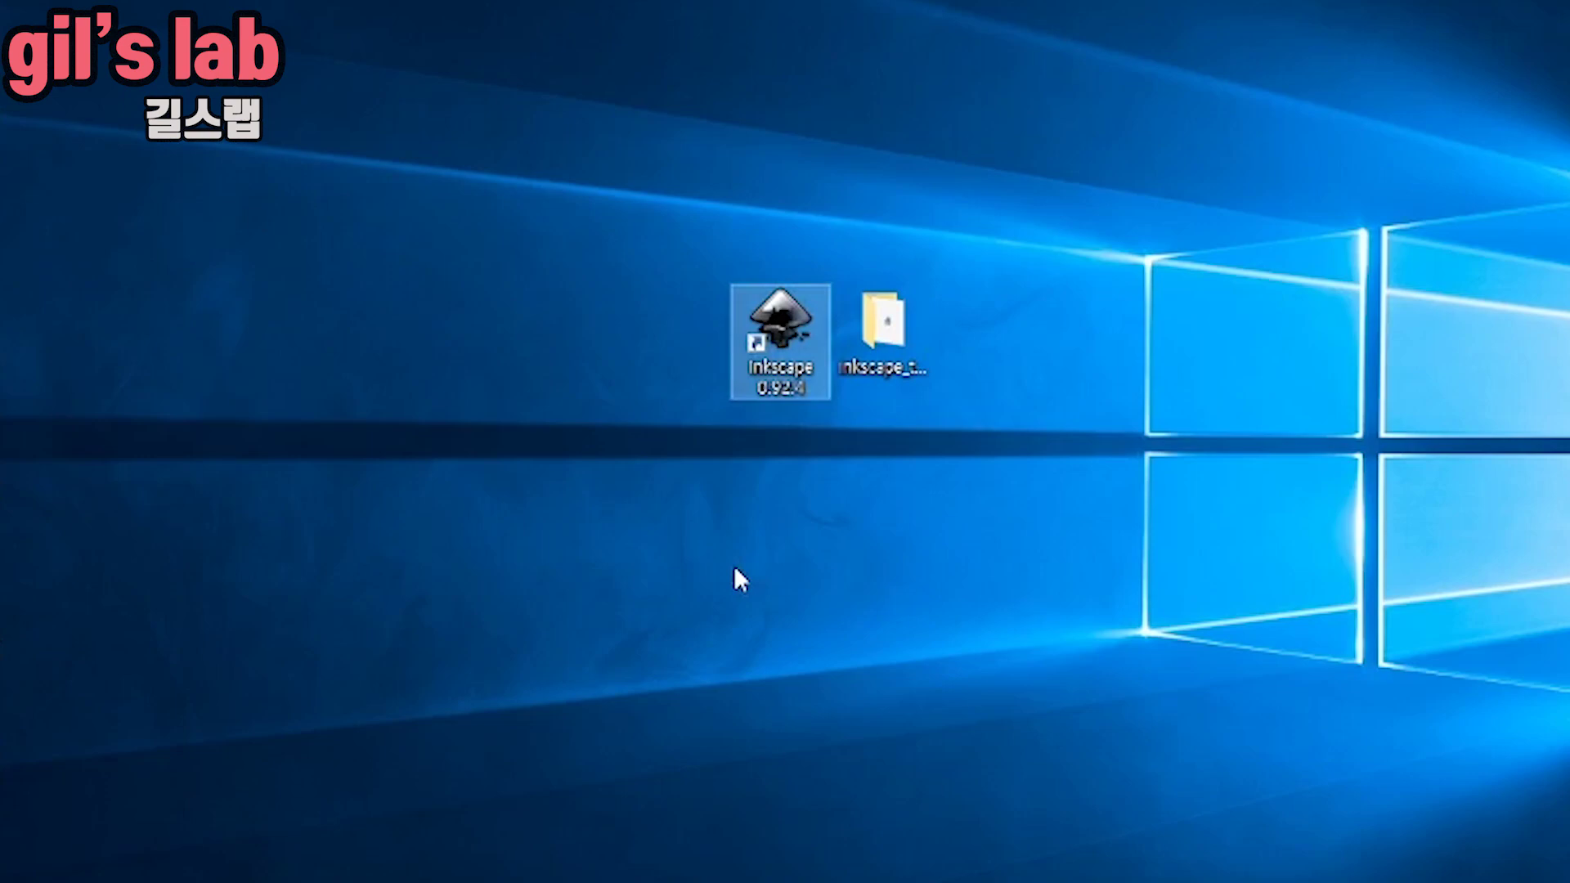
Step: Extract the 4xiDraw Tools V1.0 - Inkscape 9.2 version archive into its own folder inside inkscape_to_servo_gcode
left_click(886, 327)
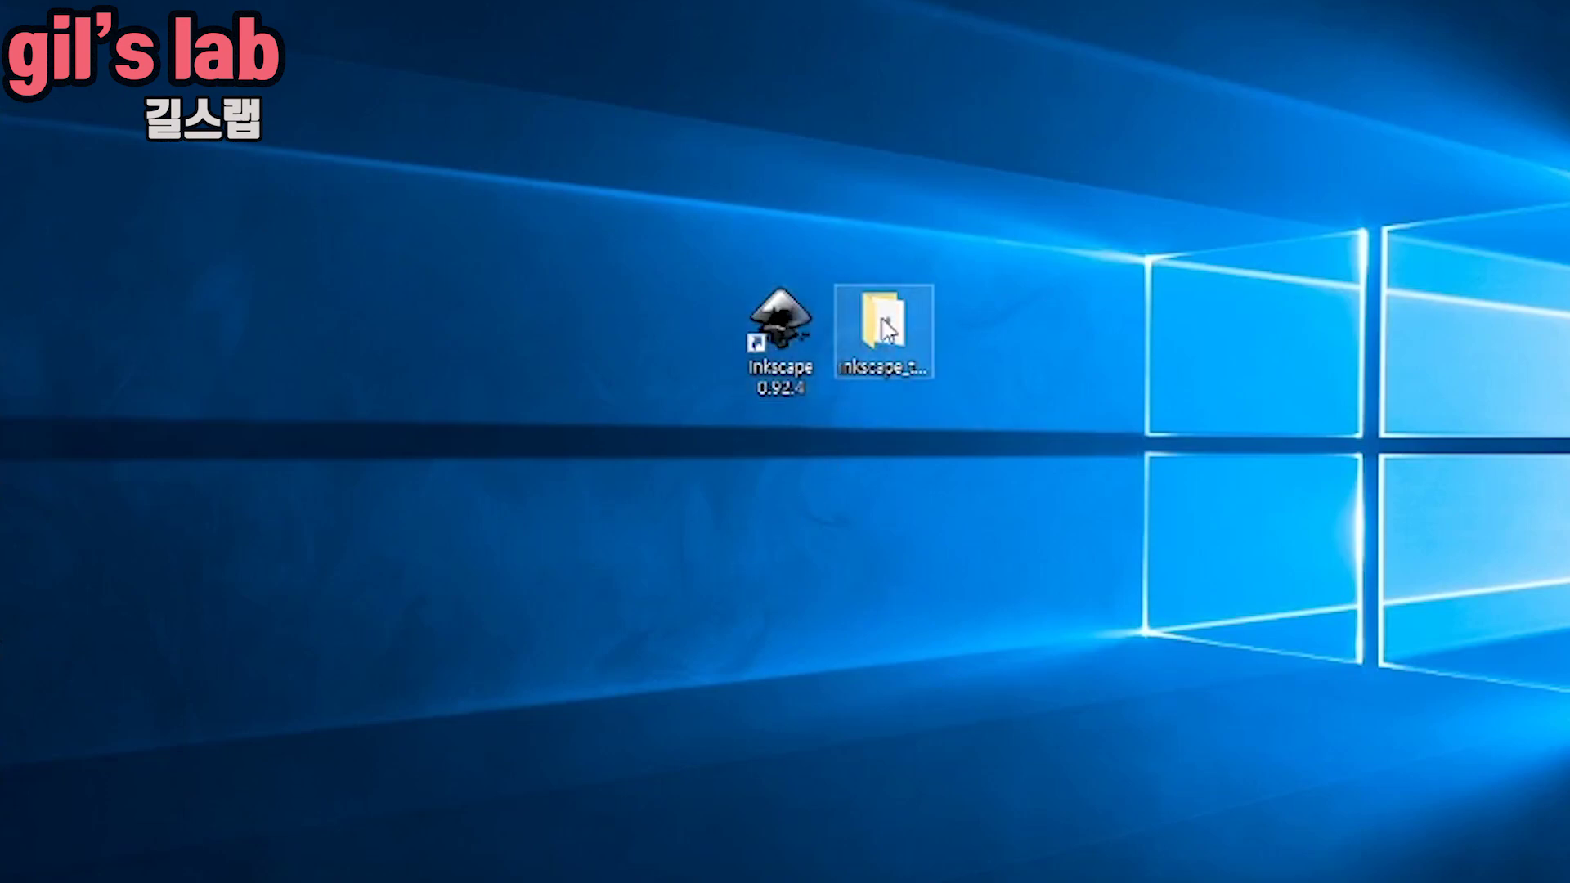
double_click(887, 329)
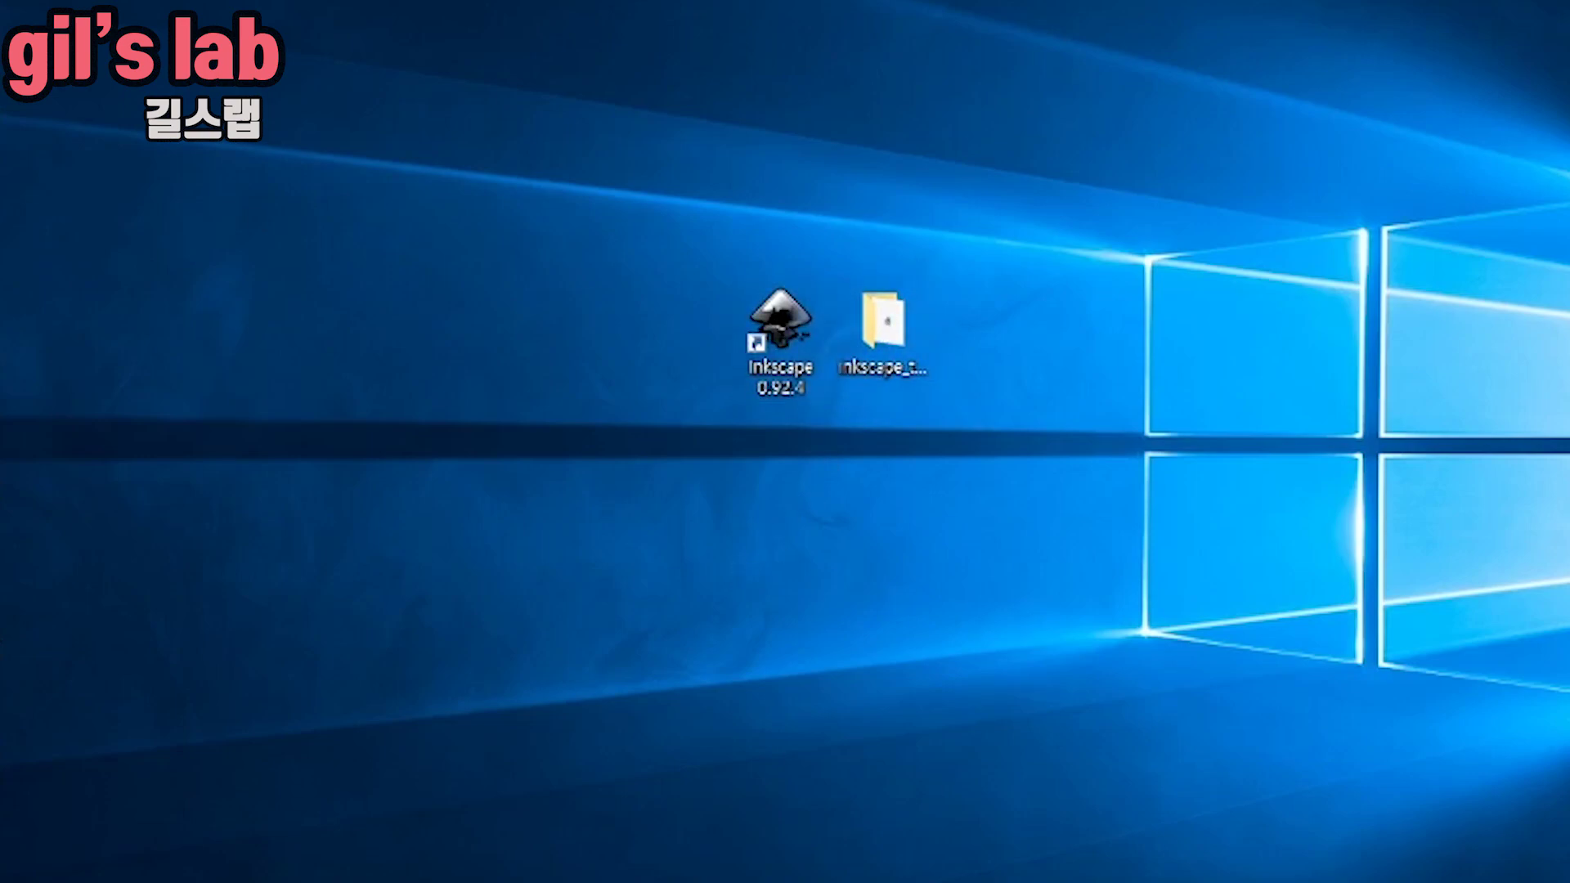
double_click(886, 331)
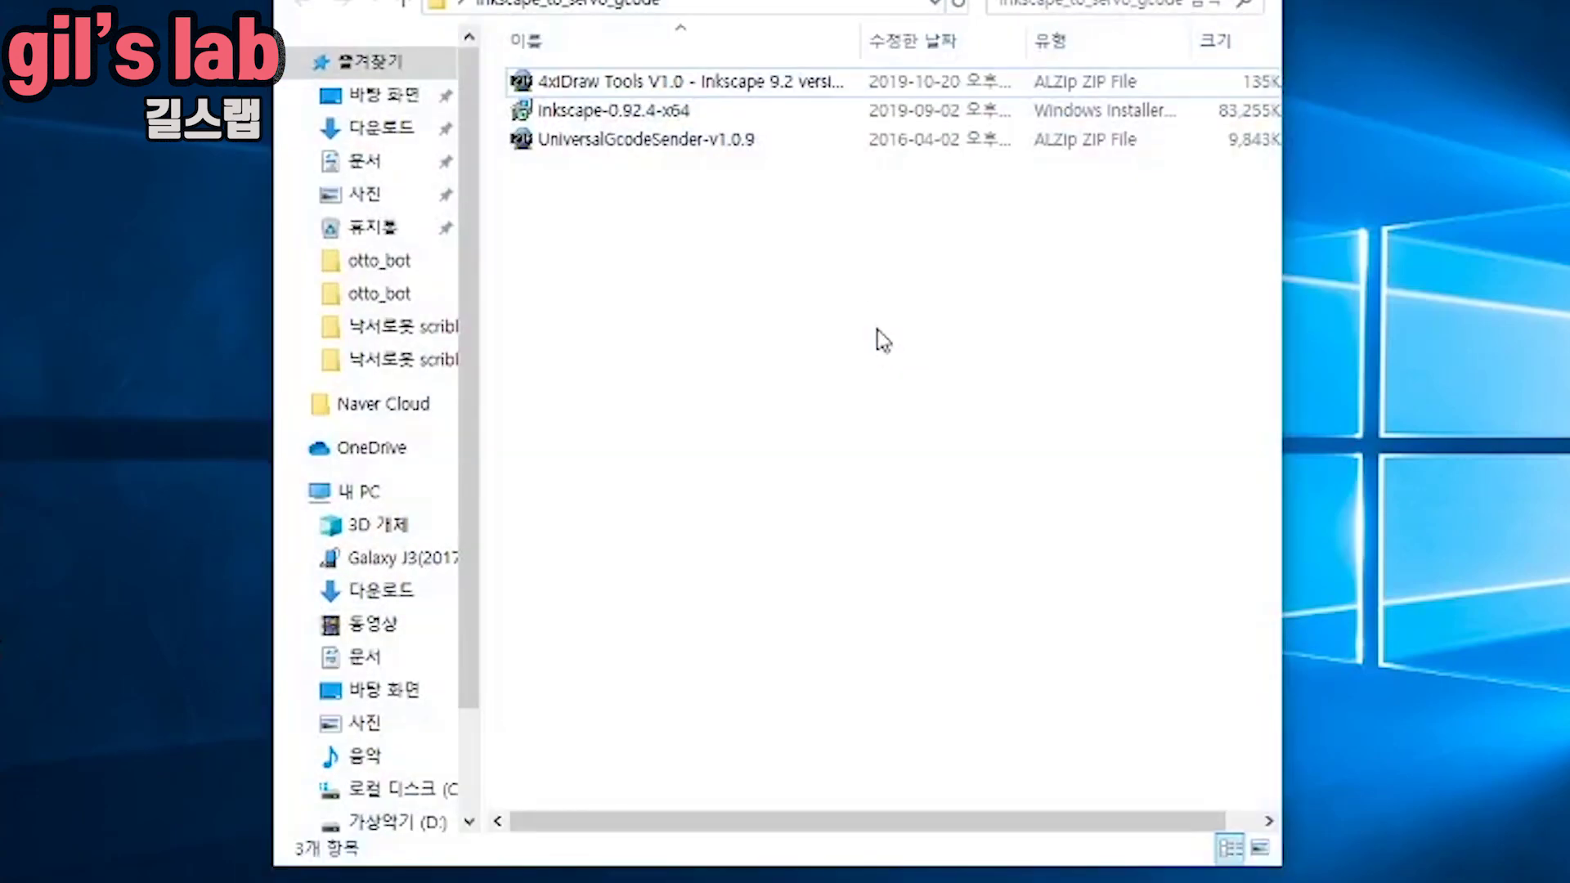
right_click(699, 88)
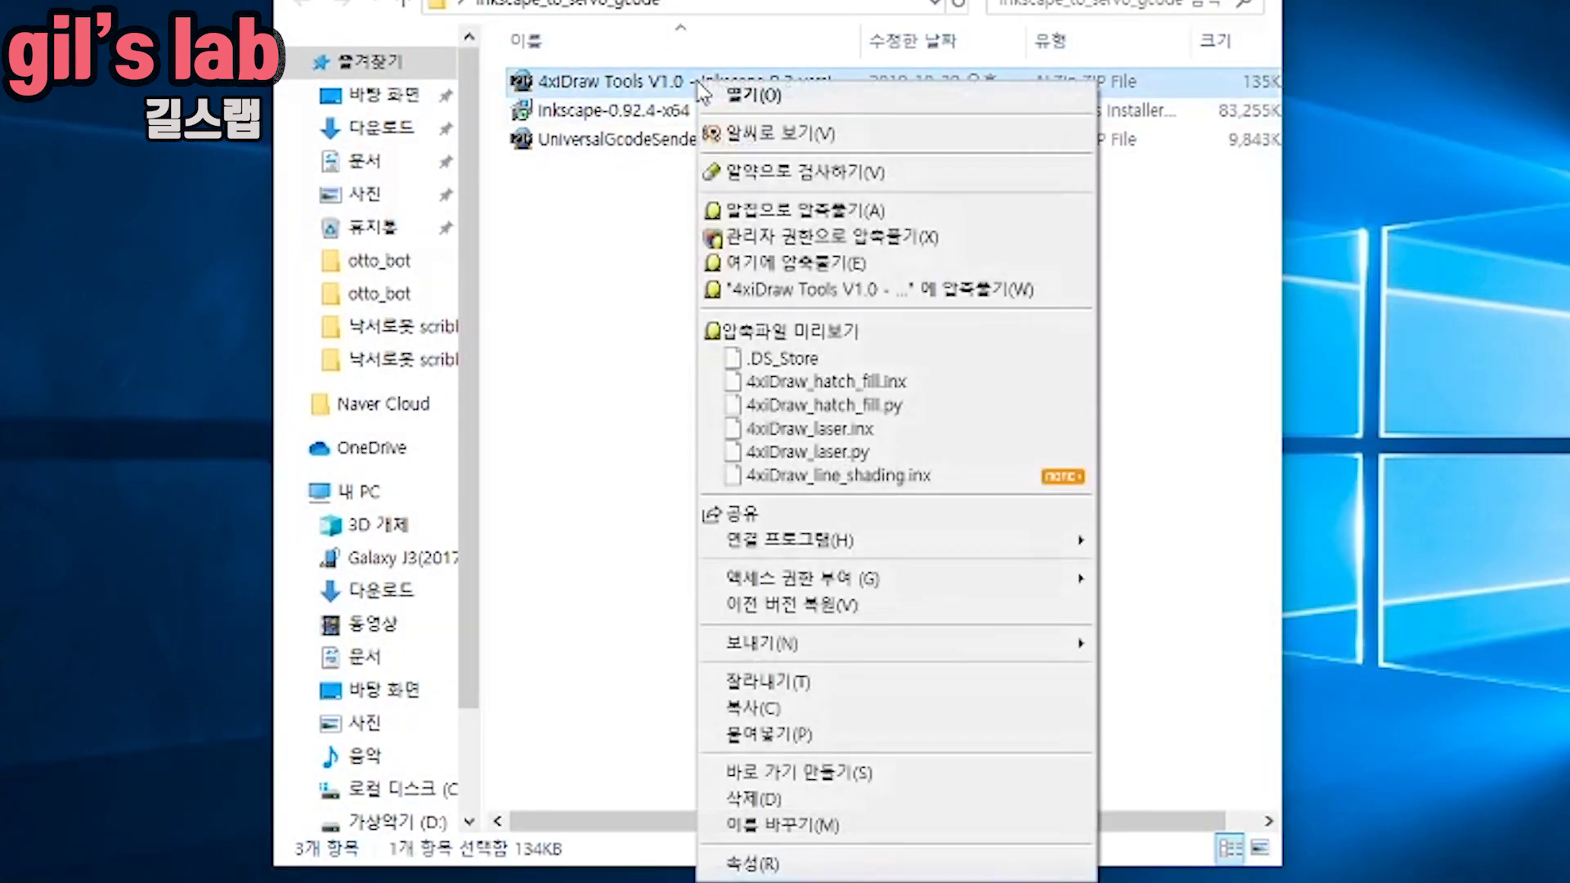
left_click(920, 292)
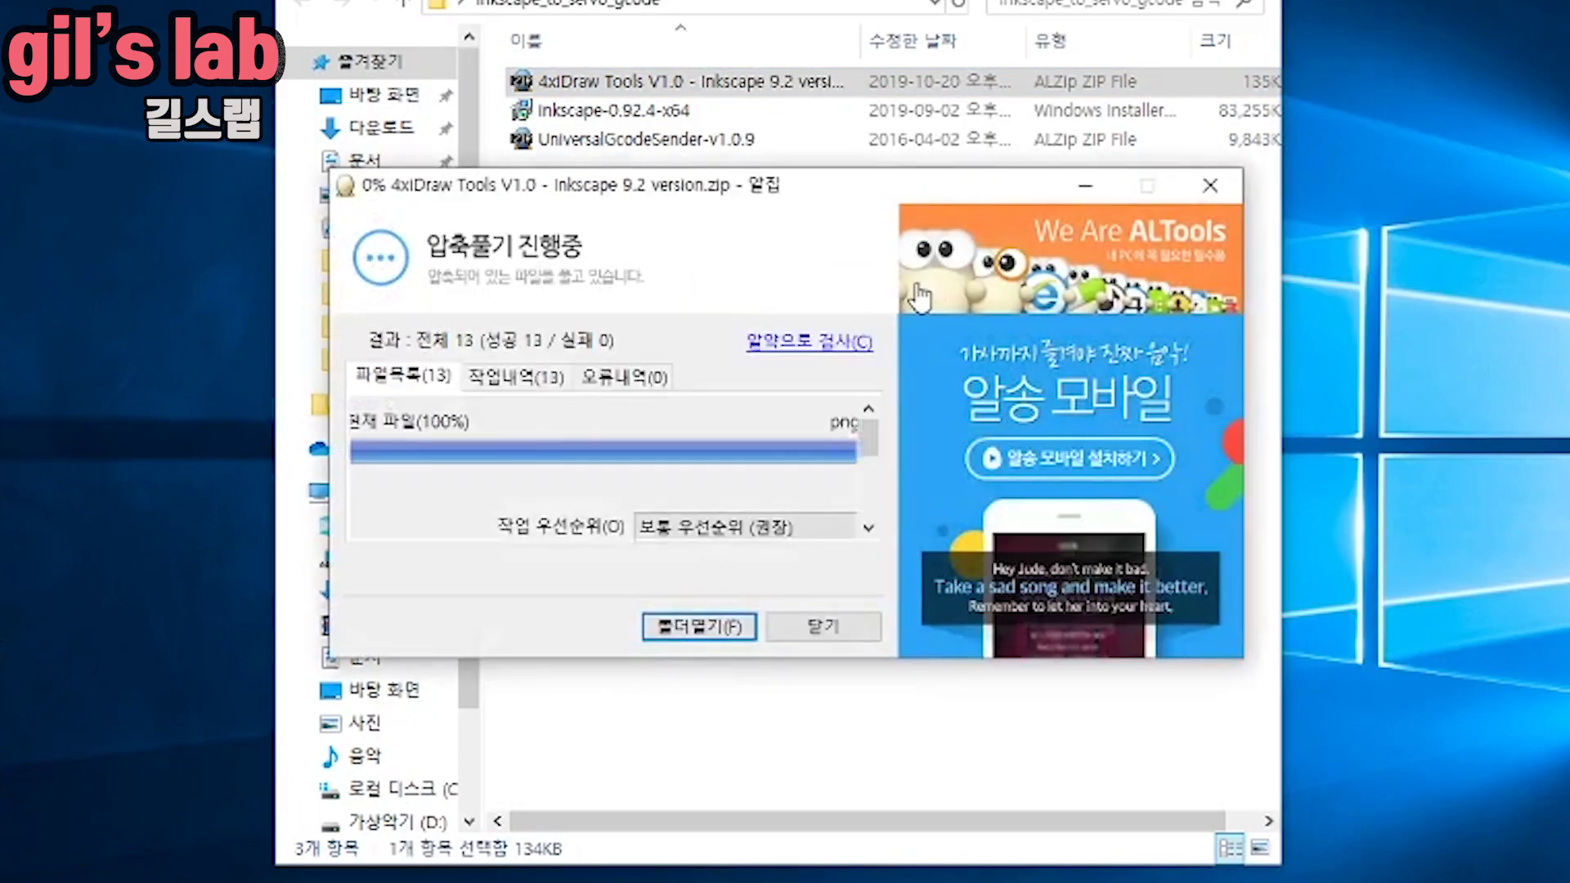
left_click(818, 625)
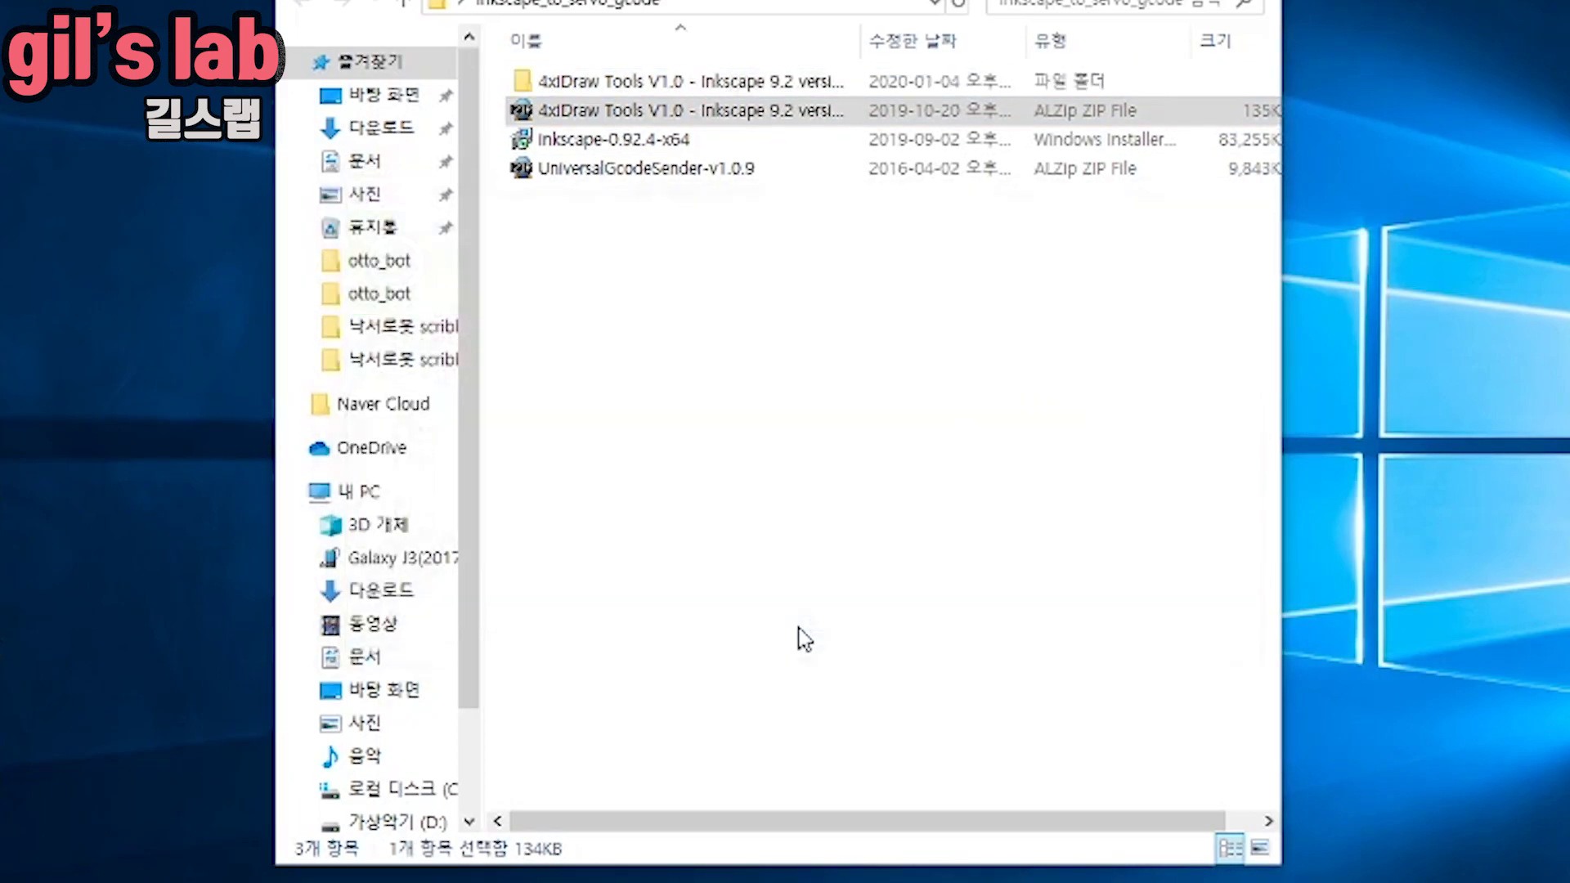
Step: Copy all the files in the extracted 4xiDraw Tools V1.0 - Inkscape 9.2 version folder
double_click(690, 89)
left_click_drag(631, 490, 572, 70)
right_click(595, 149)
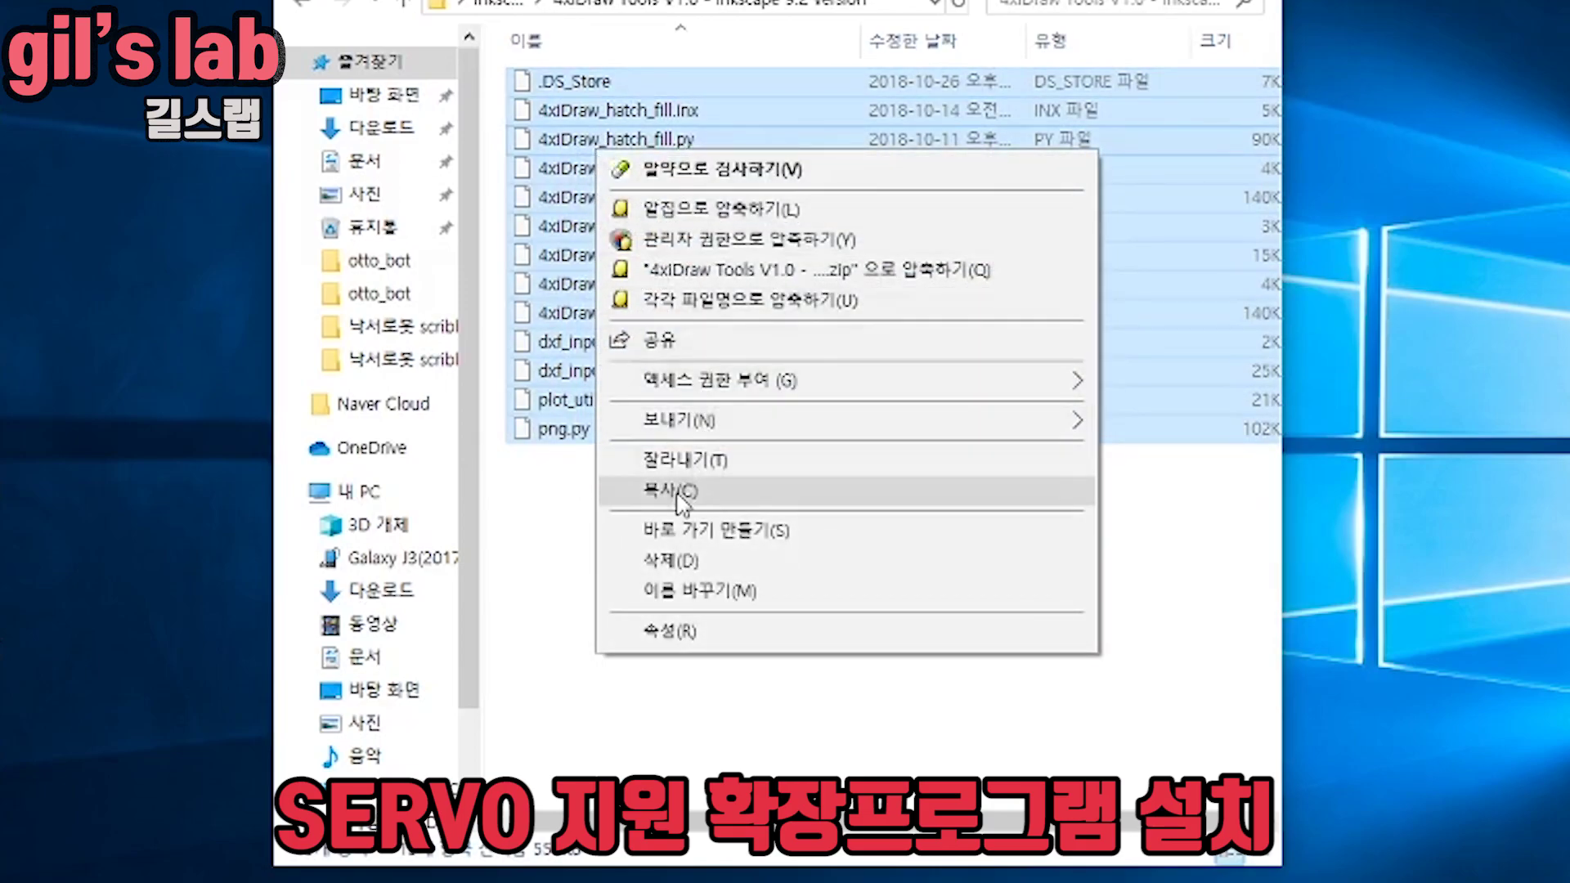
left_click(678, 491)
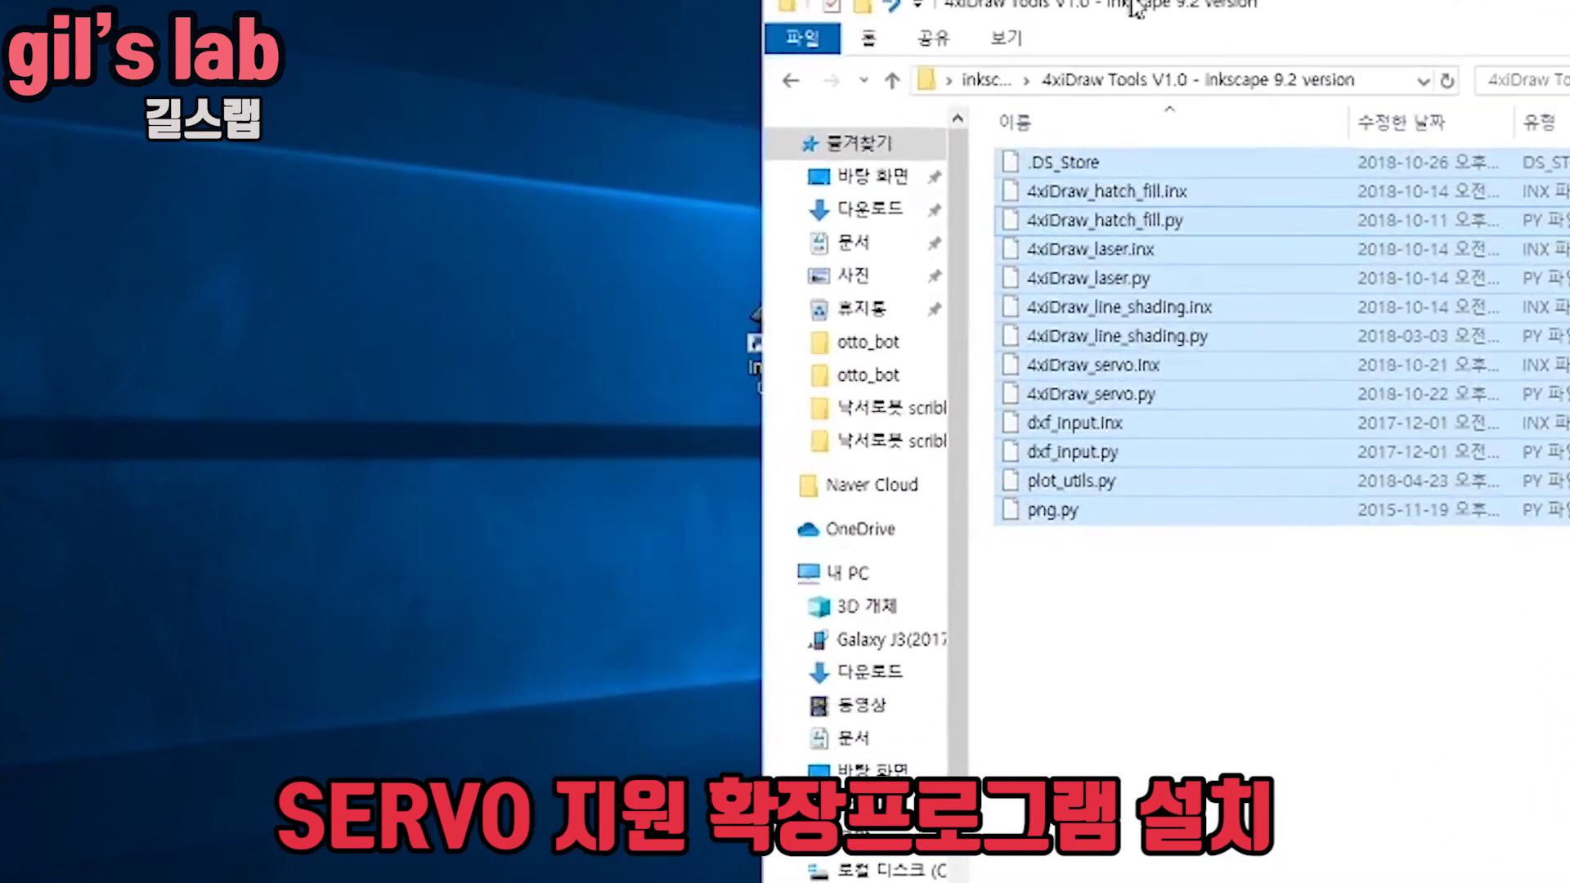
Step: Open the share\extensions folder in Inkscape's installation directory, starting from the desktop shortcut's file location
left_click_drag(1135, 10, 1310, 18)
right_click(766, 329)
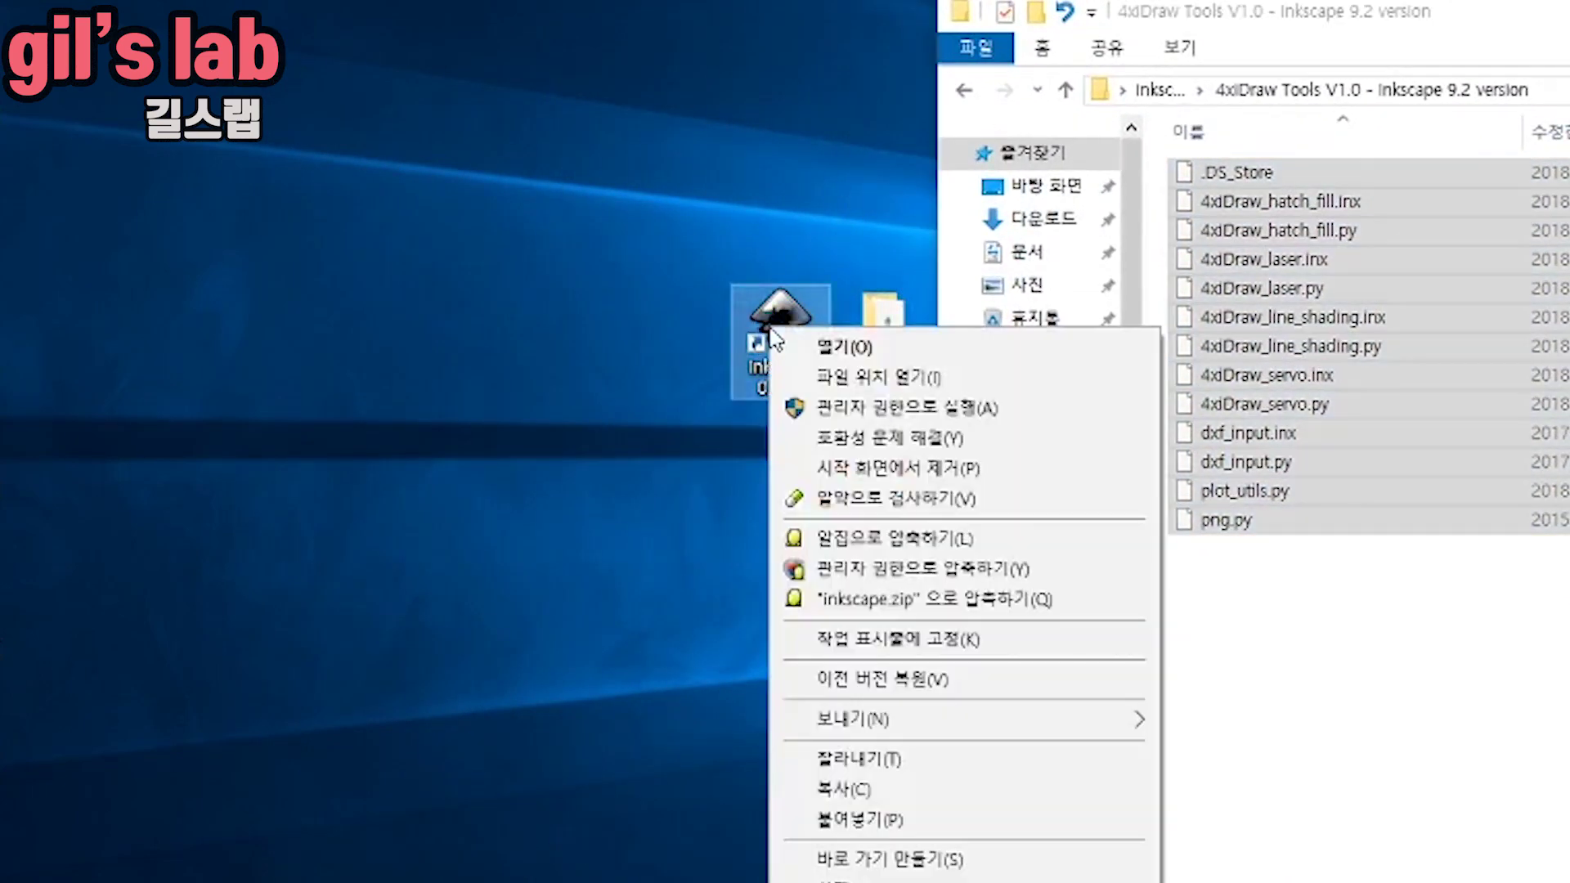
left_click(828, 377)
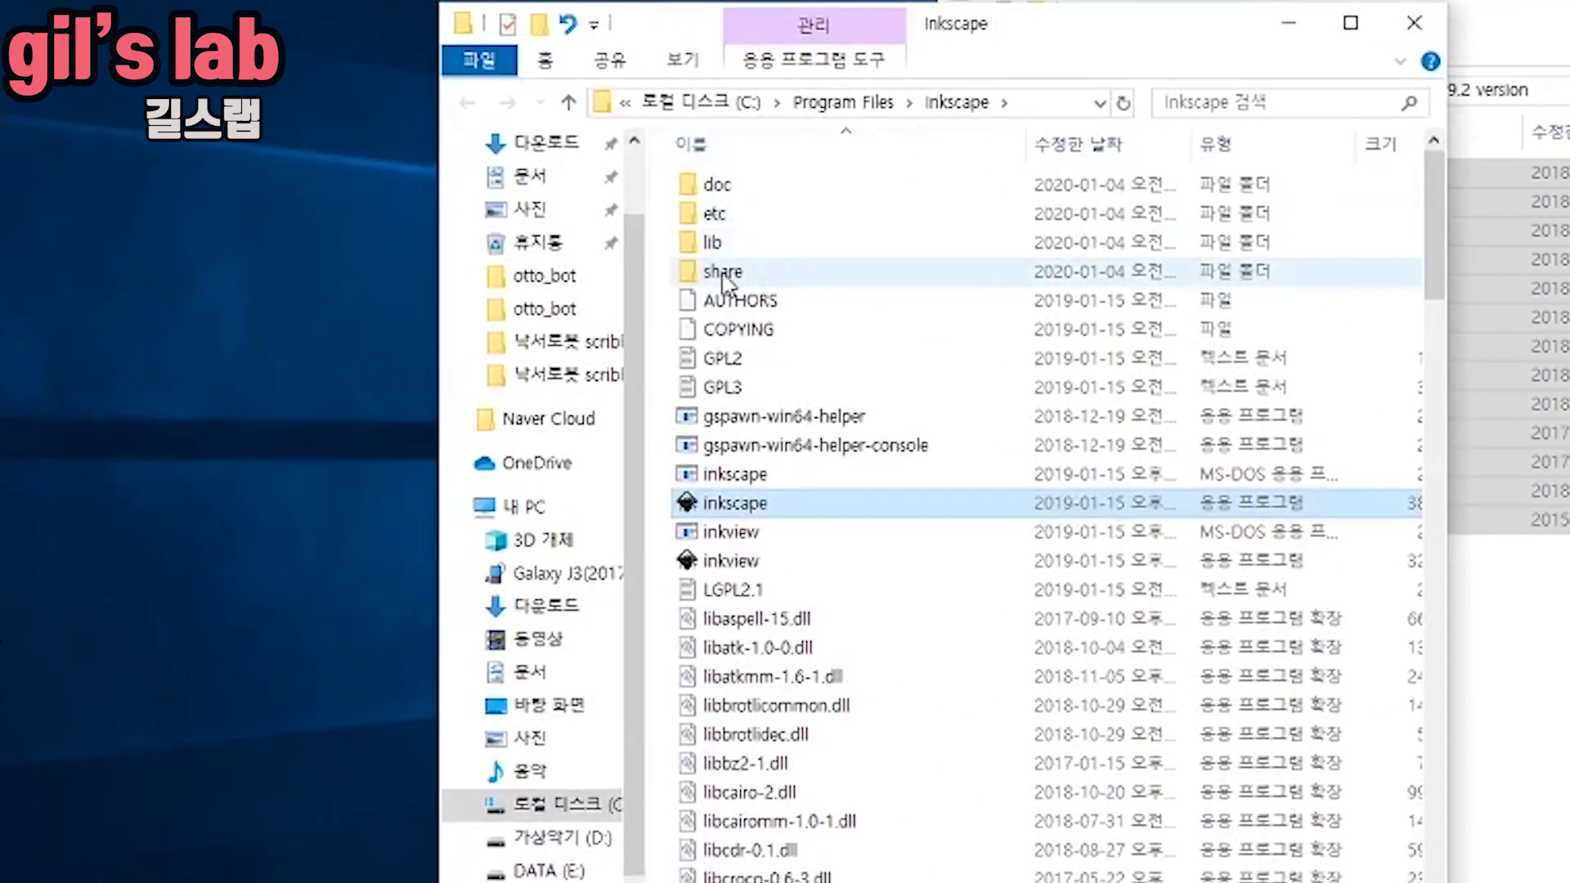
double_click(723, 270)
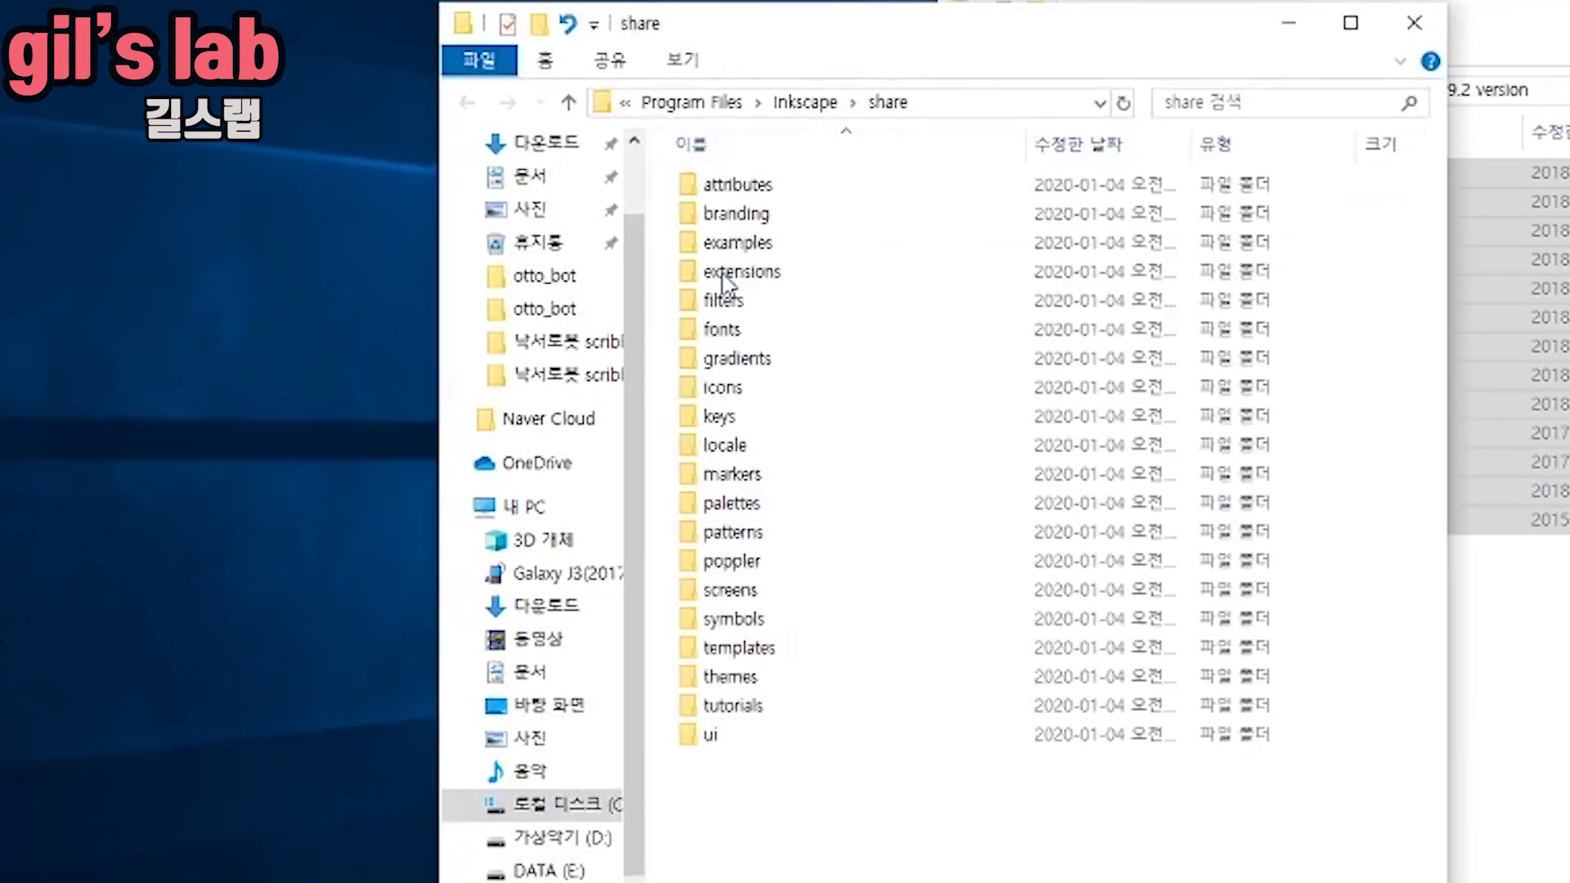
double_click(722, 271)
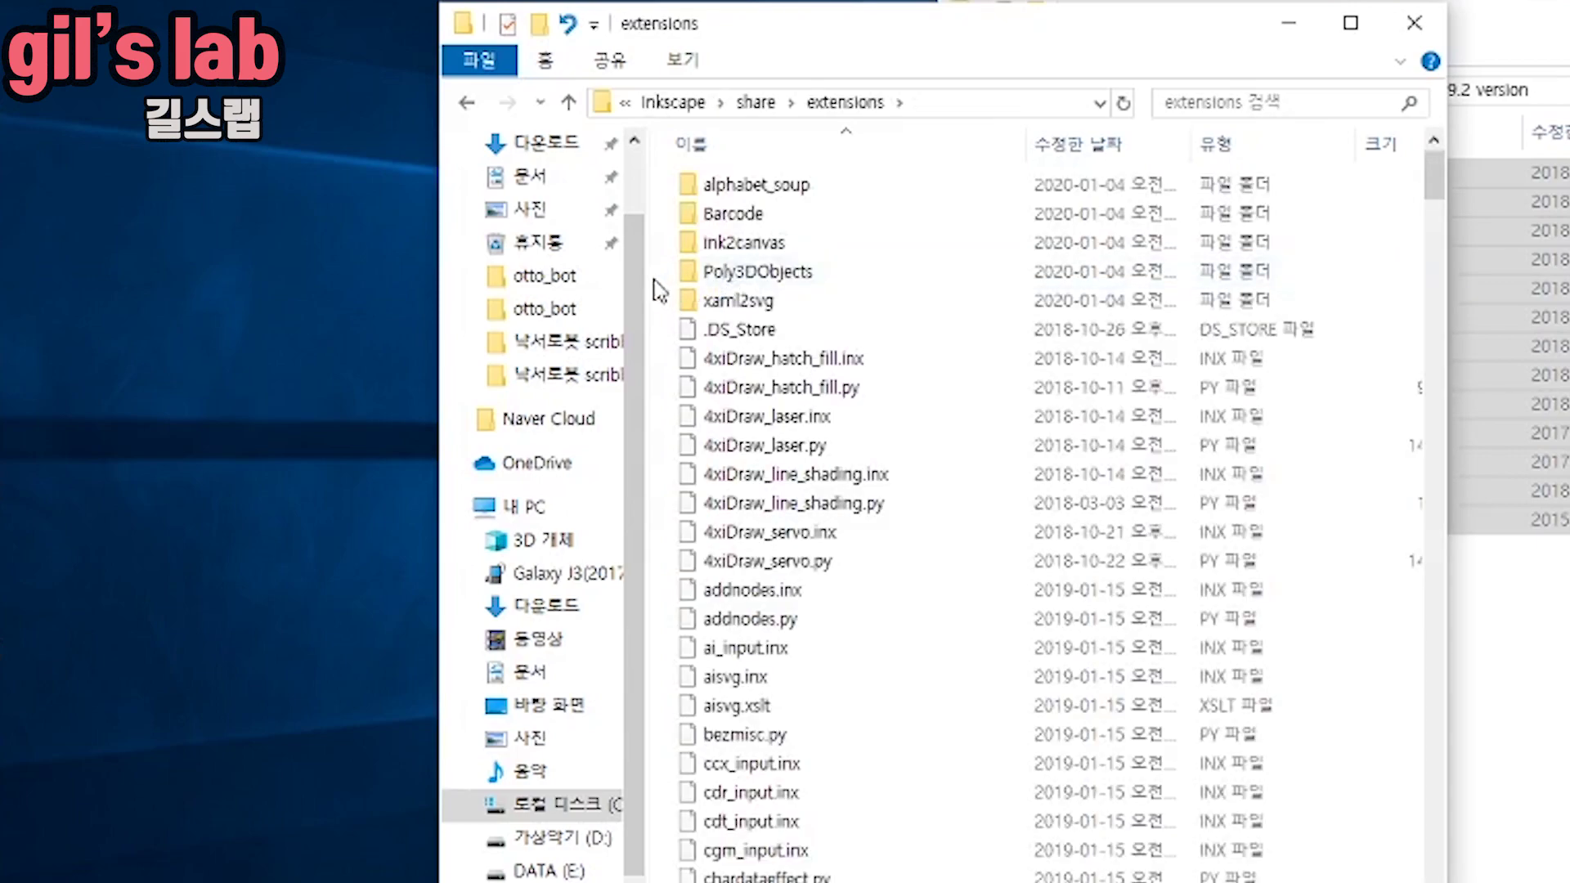
Step: Paste the copied 4xiDraw files into the extensions folder, overwriting the existing files and granting administrator permission for all items
right_click(659, 290)
left_click(712, 497)
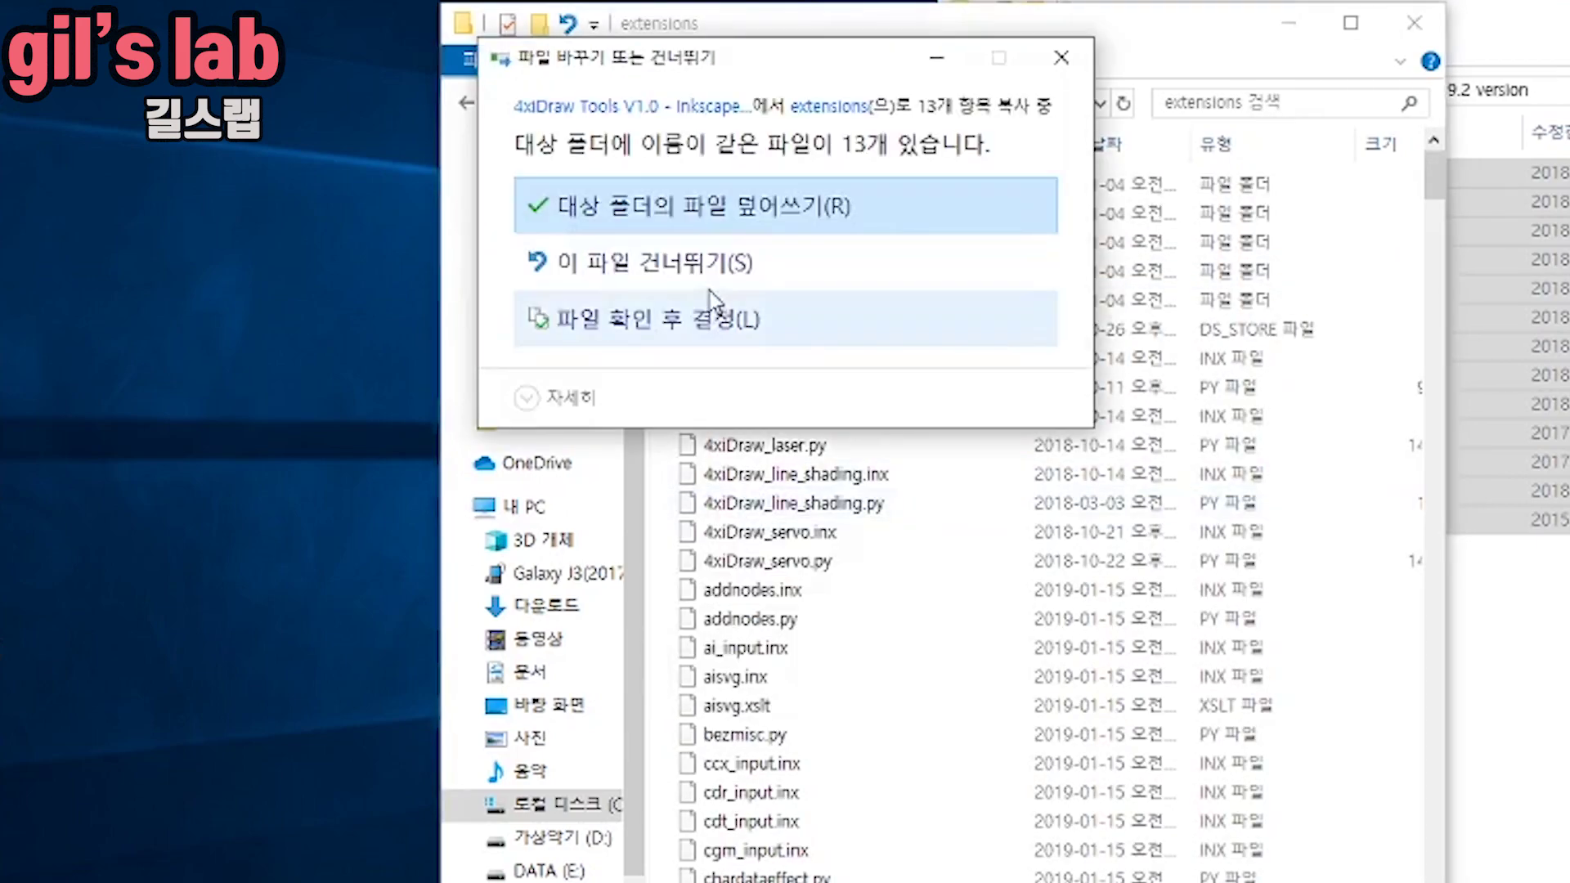
left_click(785, 206)
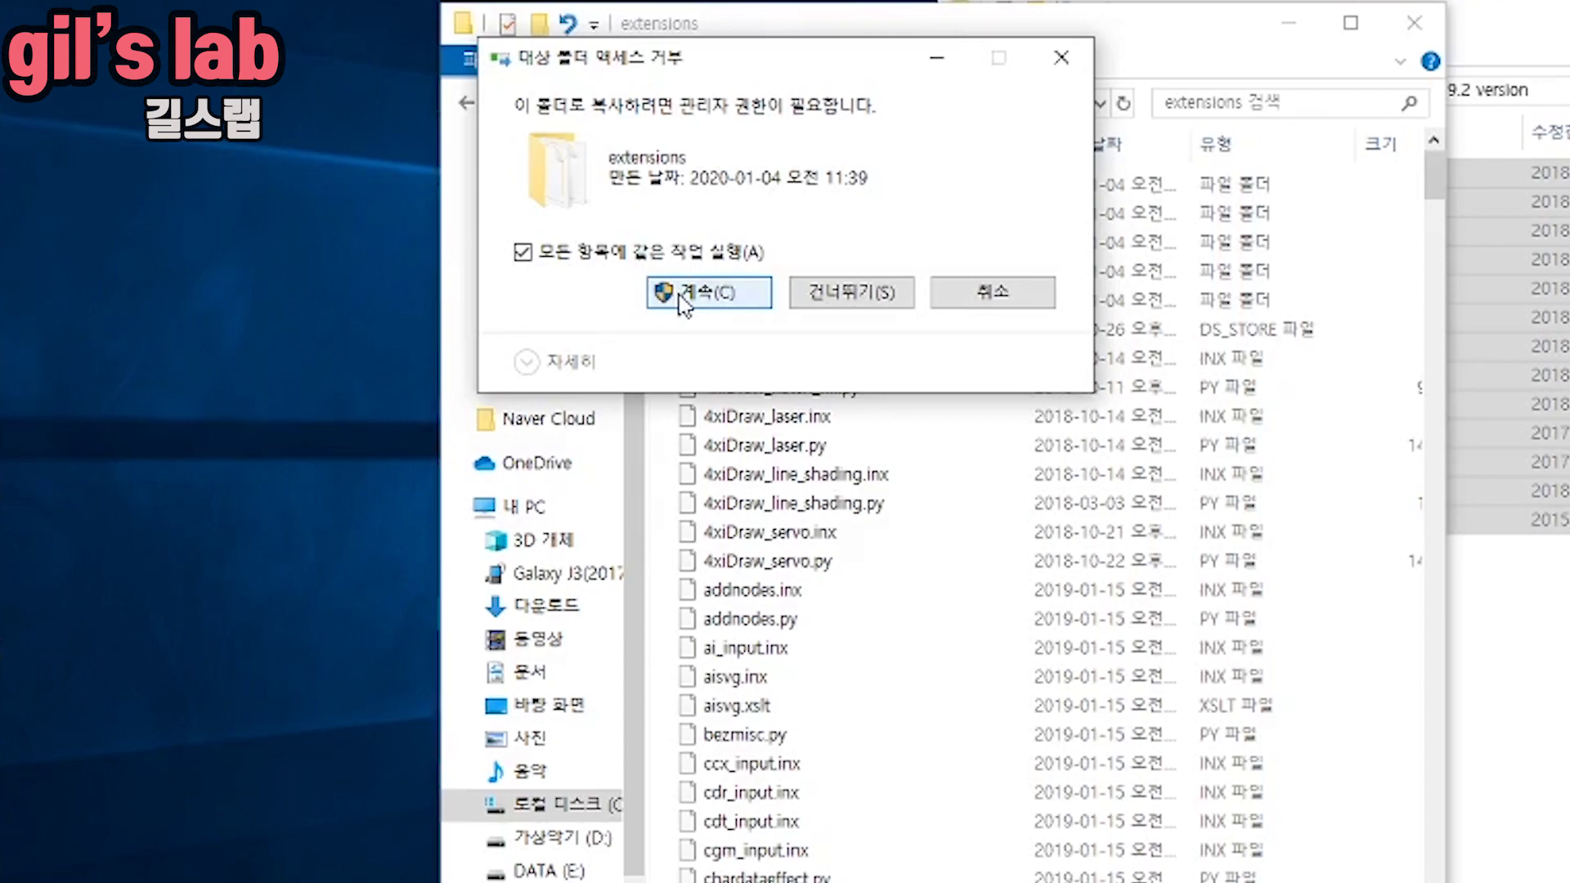
left_click(683, 303)
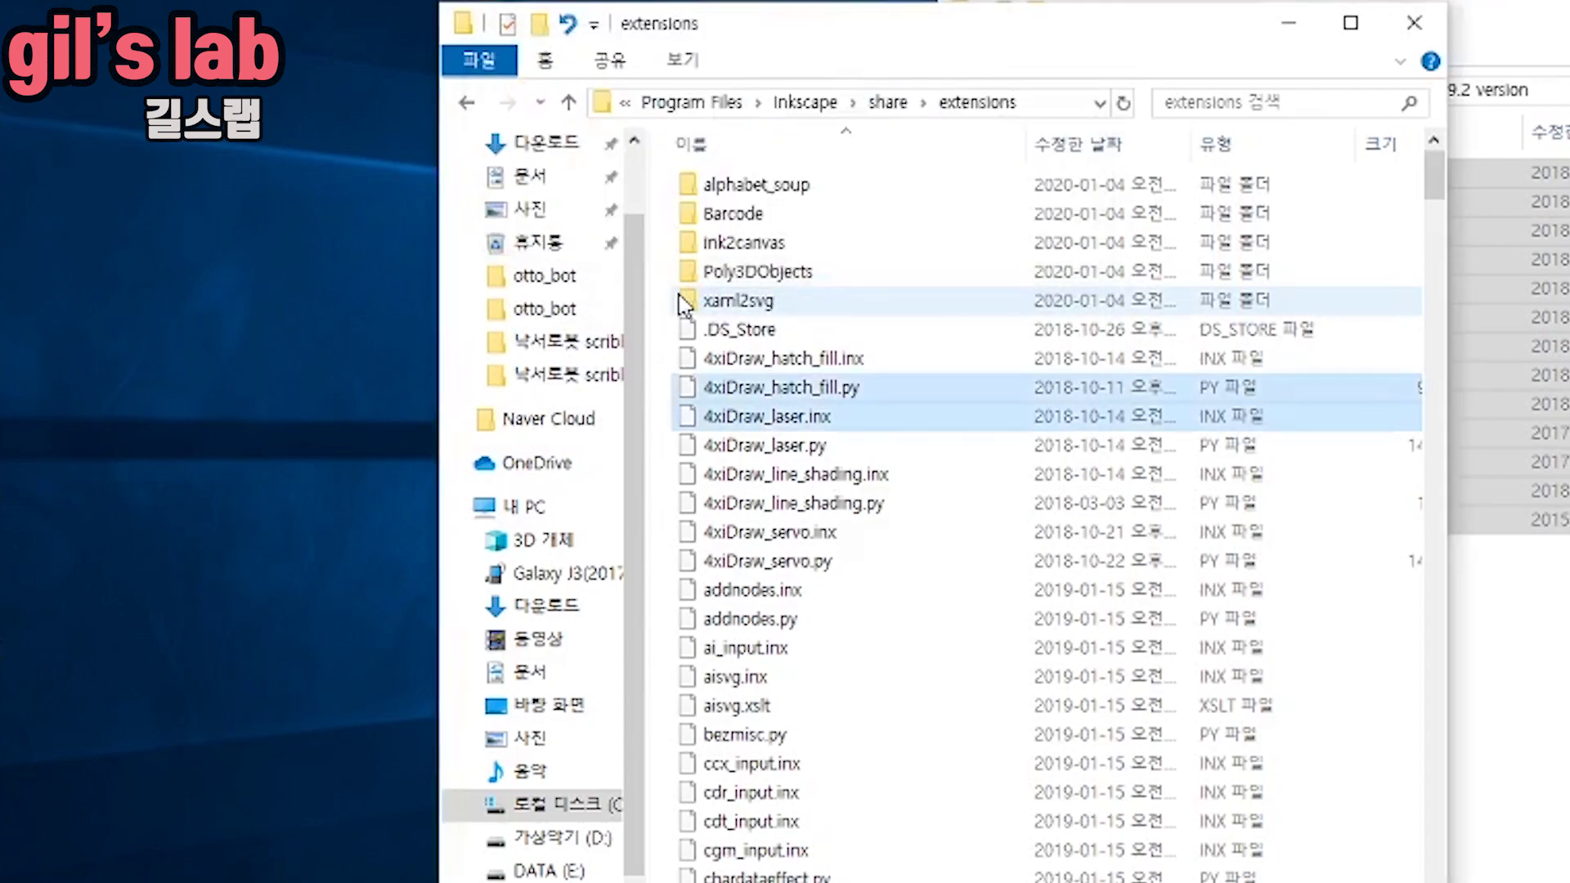
Step: Close the extensions folder, return to the inkscape_to_servo_gcode folder and move its window clear of the Inkscape shortcut
left_click(1413, 23)
left_click_drag(1492, 90, 877, 12)
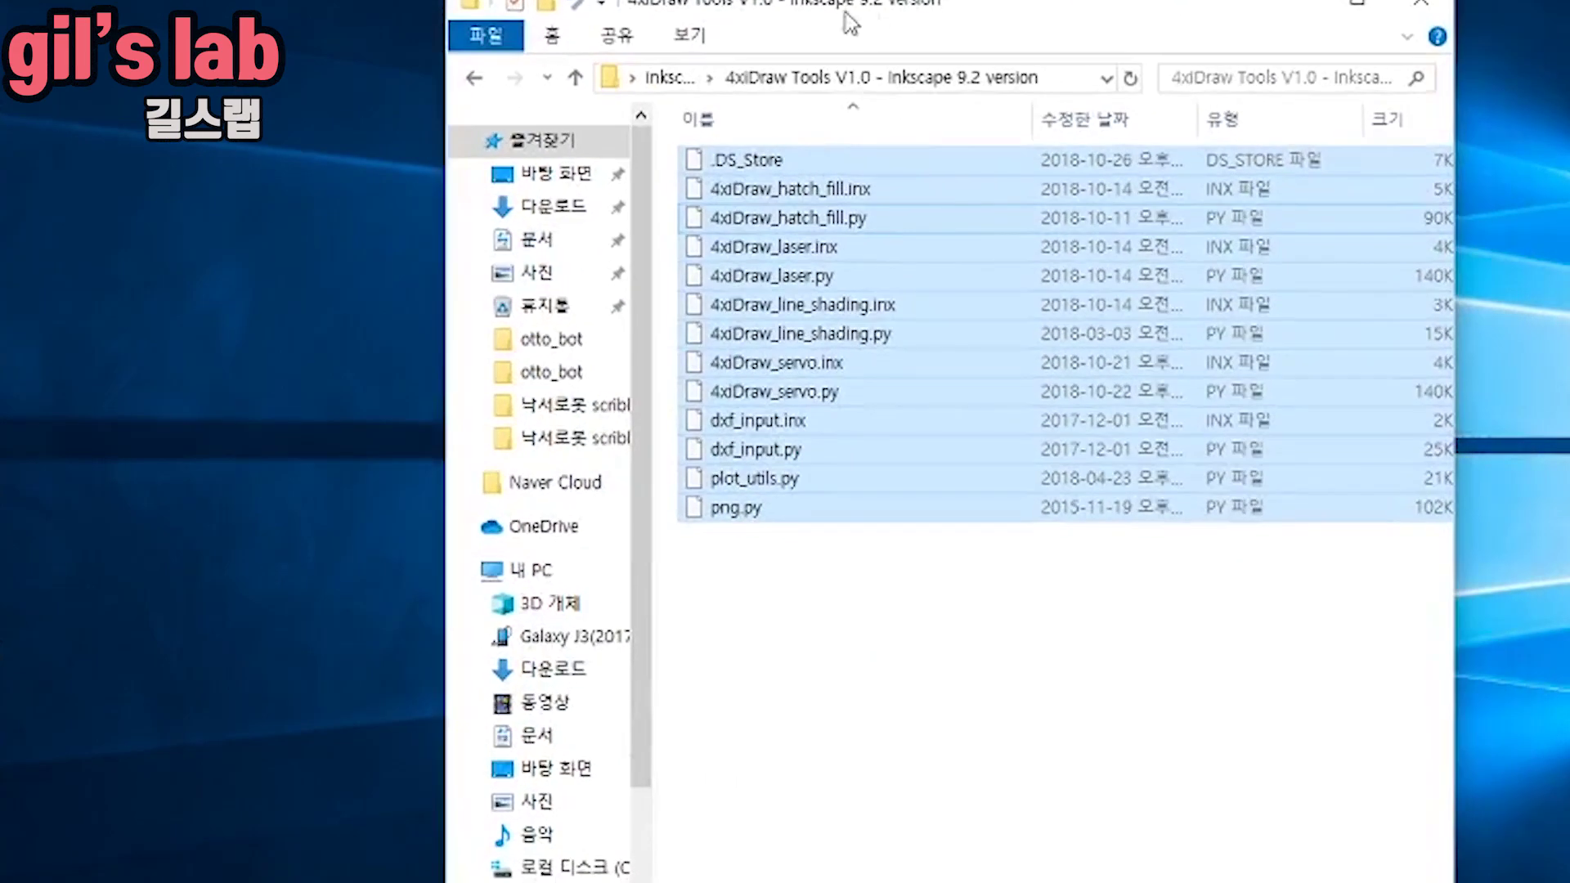
left_click(575, 79)
left_click_drag(658, 20, 1049, 16)
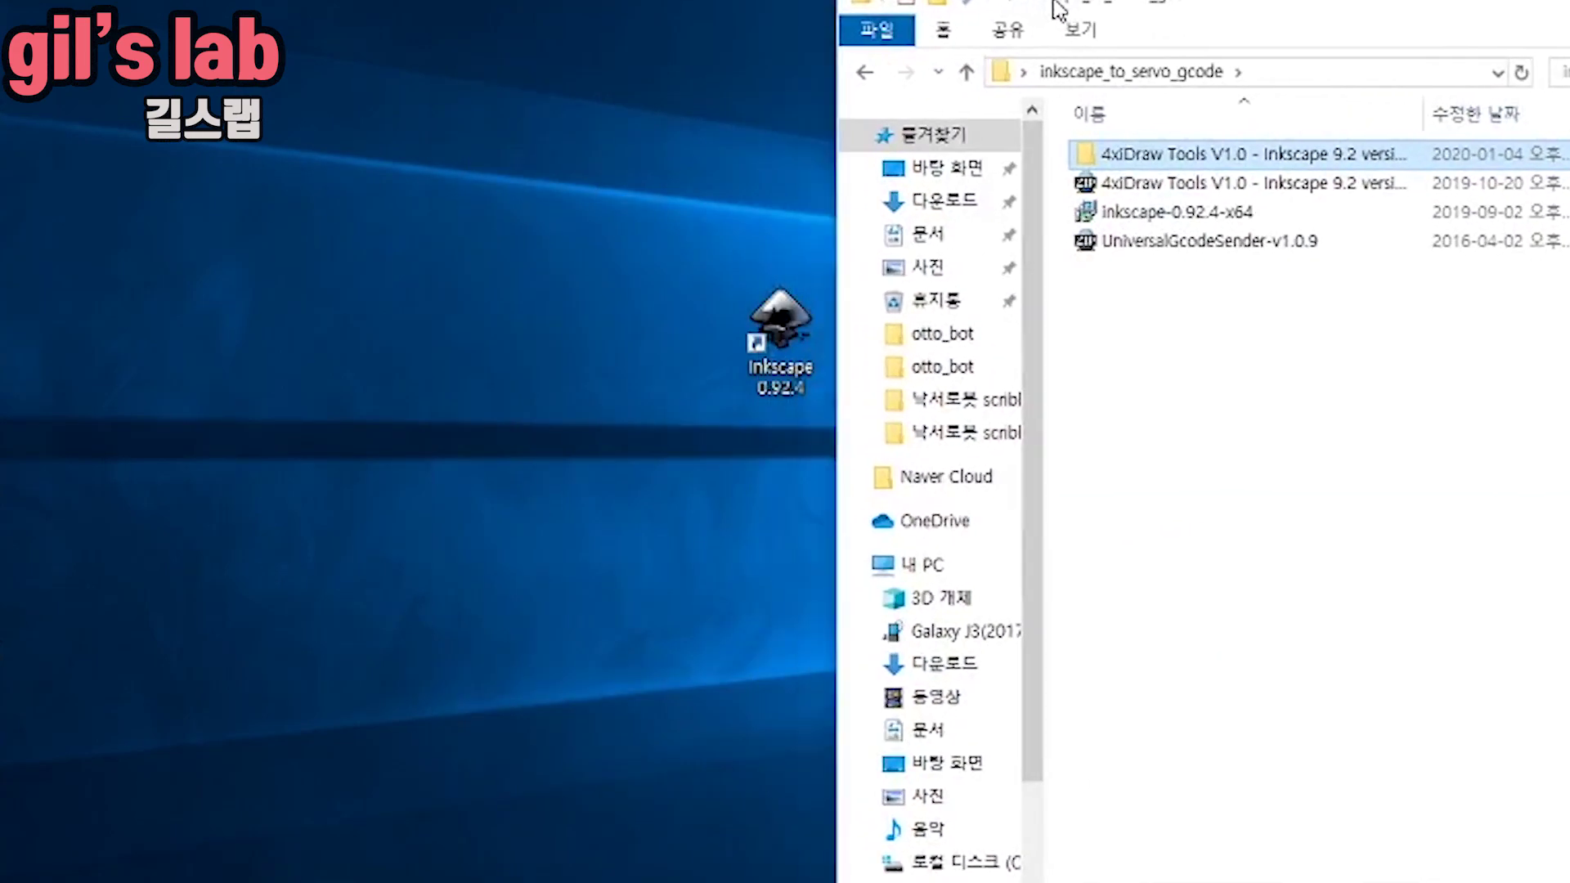
Step: Start Inkscape 0.92.4, and in the Chrome browser search Google for 스폰지밥
double_click(773, 341)
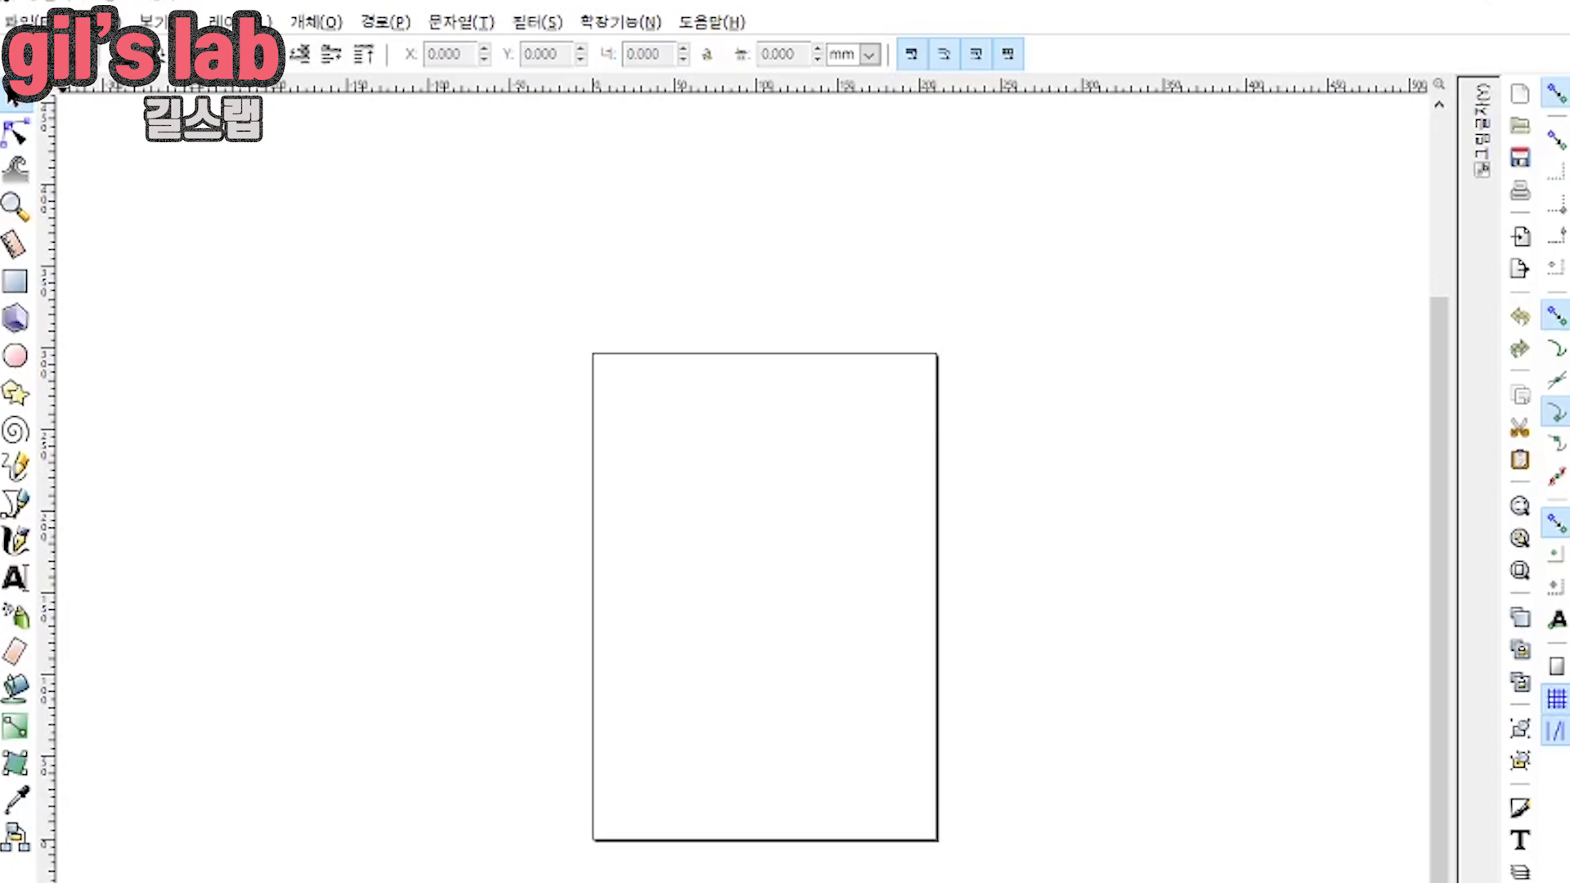
key("alt+Tab")
left_click(605, 514)
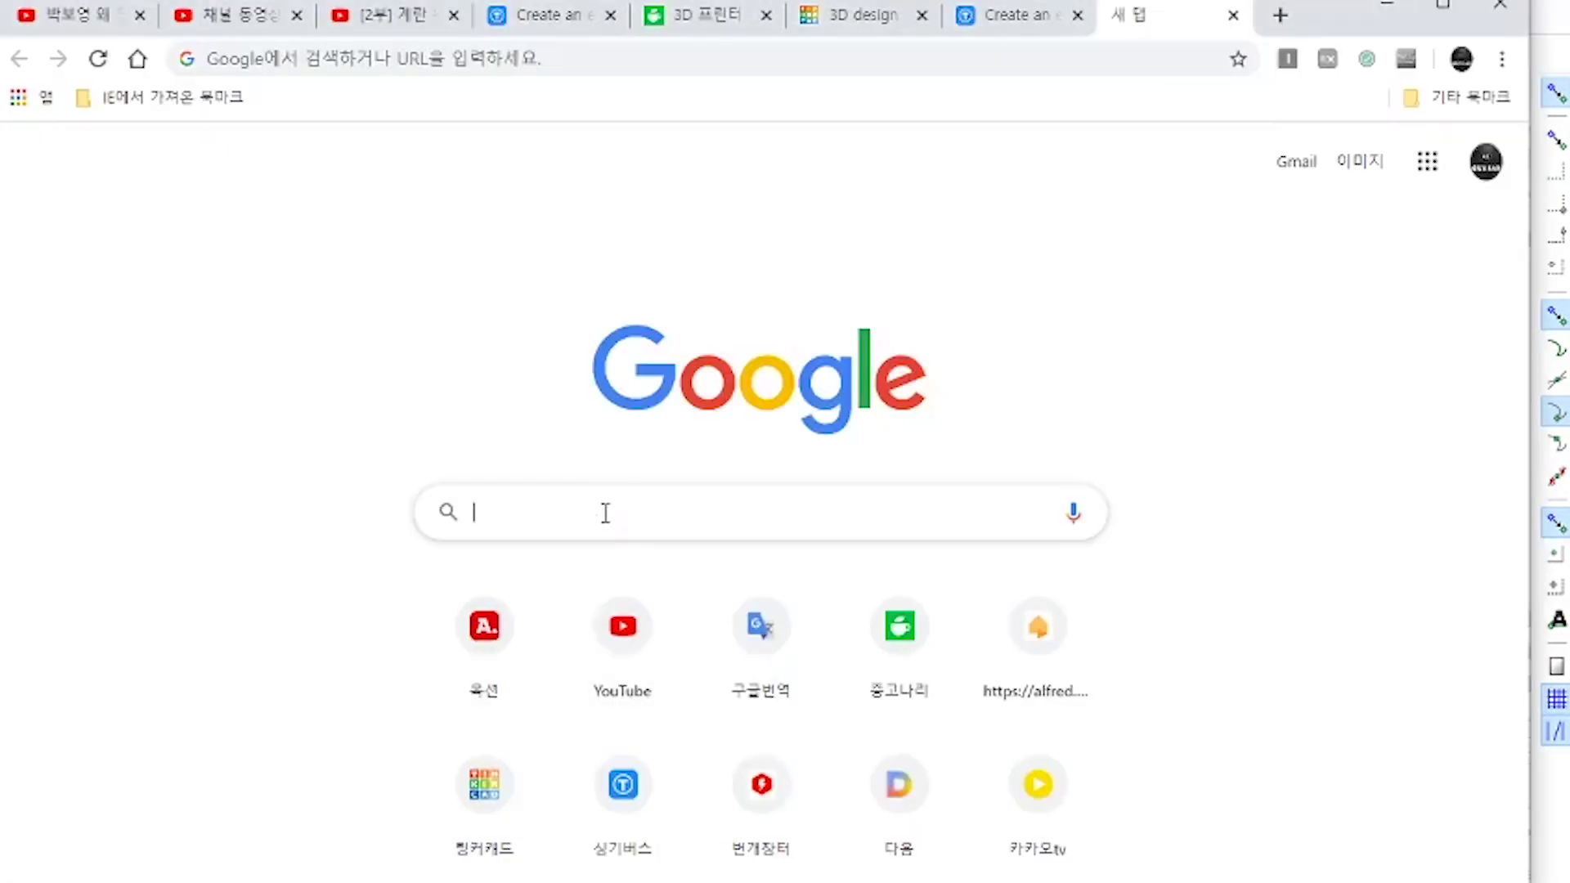
type("t")
key("BackSpace")
type("스폰지밥")
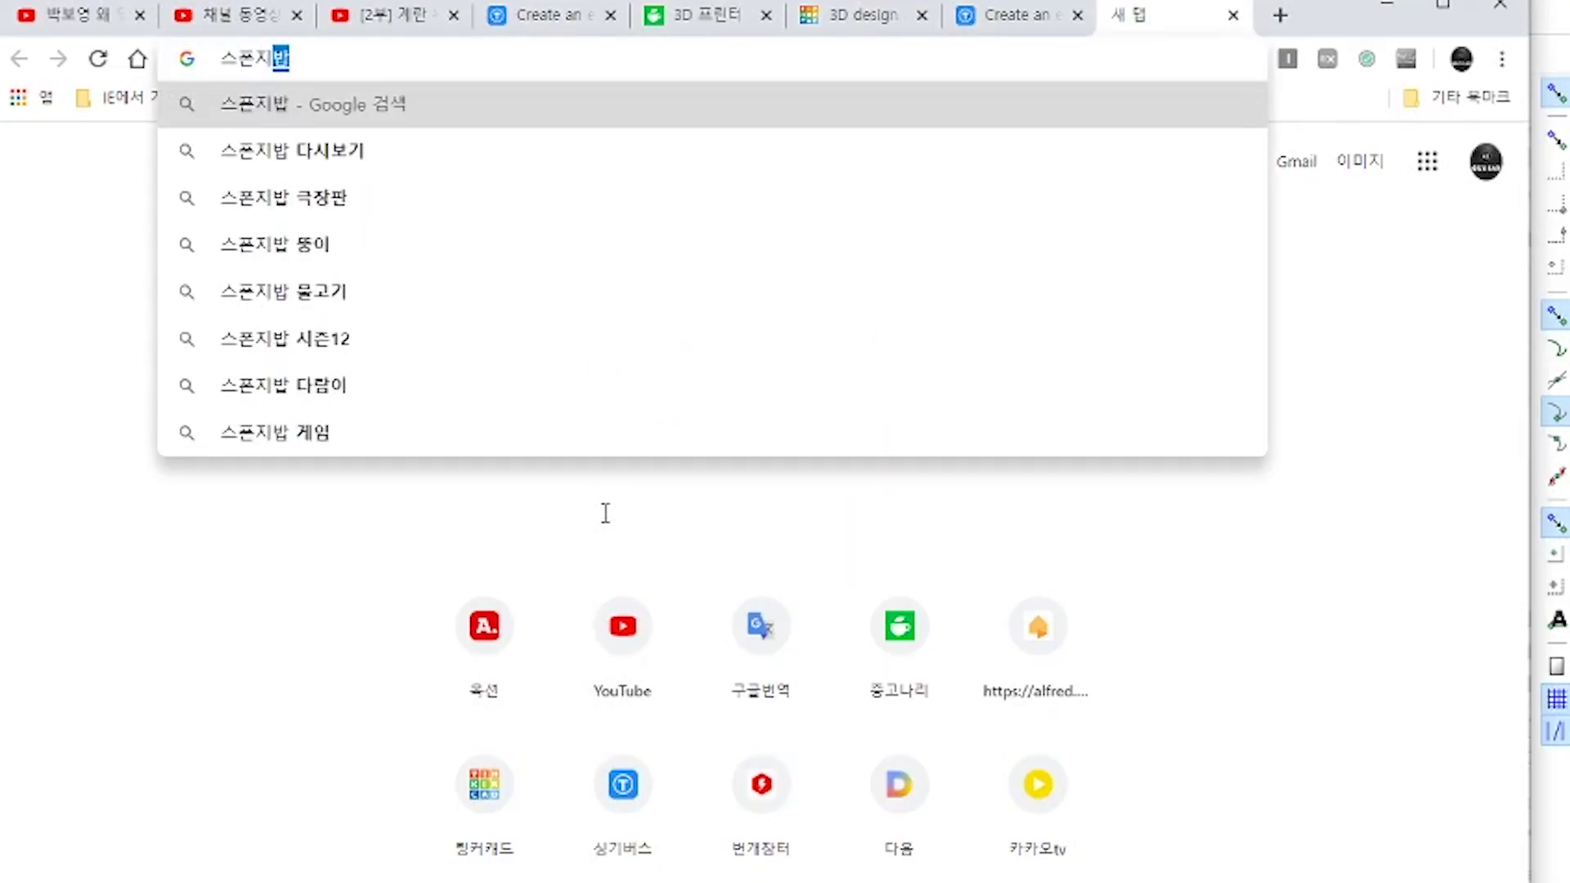
key("Return")
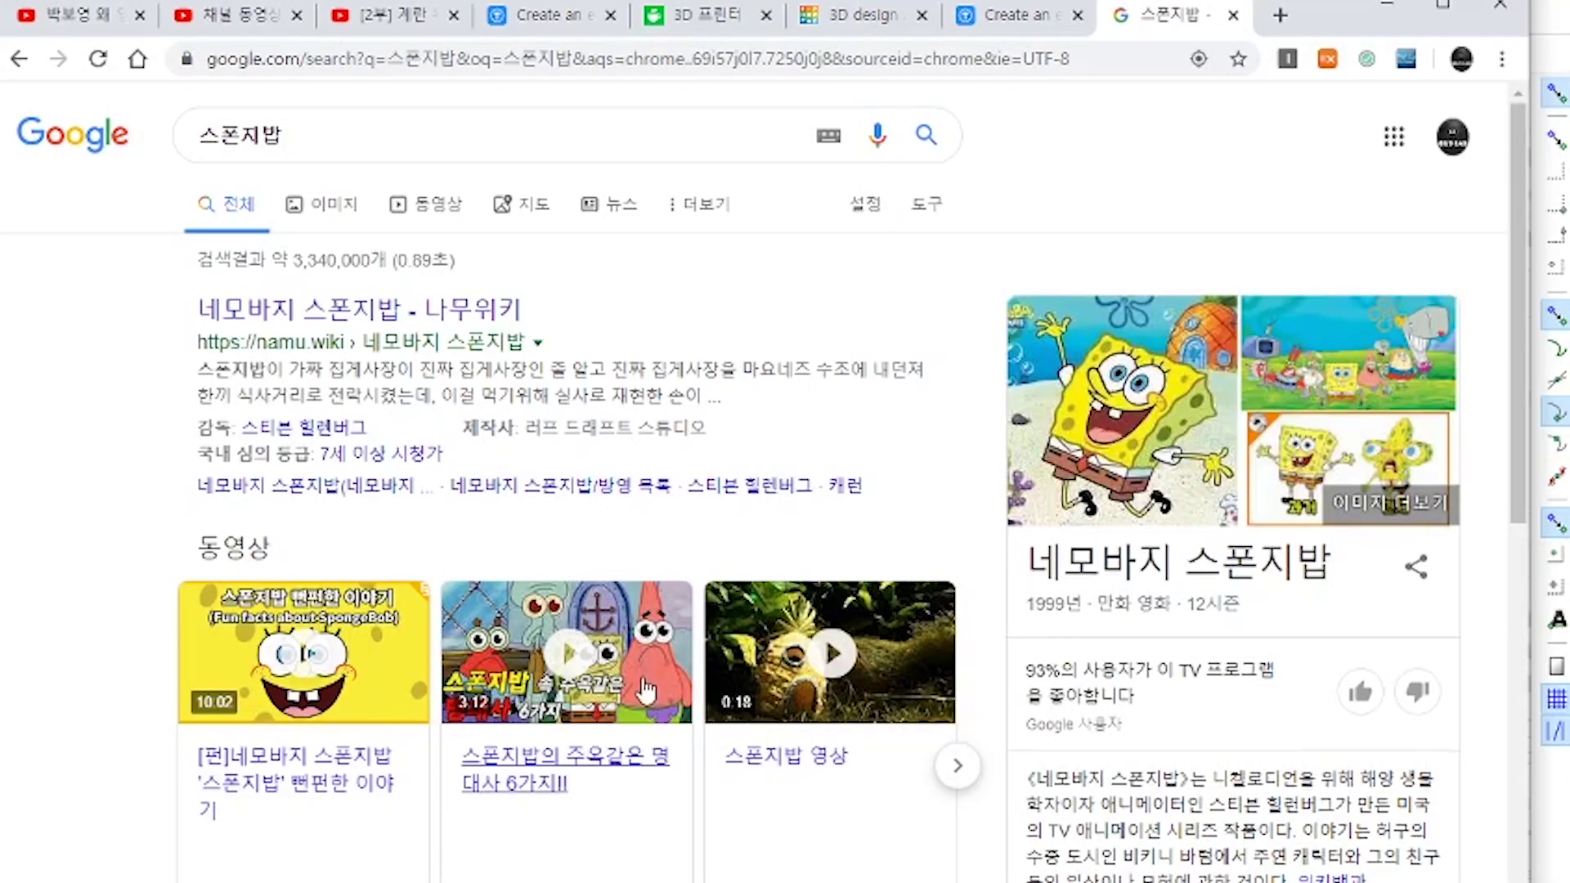
Step: Open the image results and go to the blog page of the 550 × 550 SpongeBob picture with outstretched arms
left_click(1299, 477)
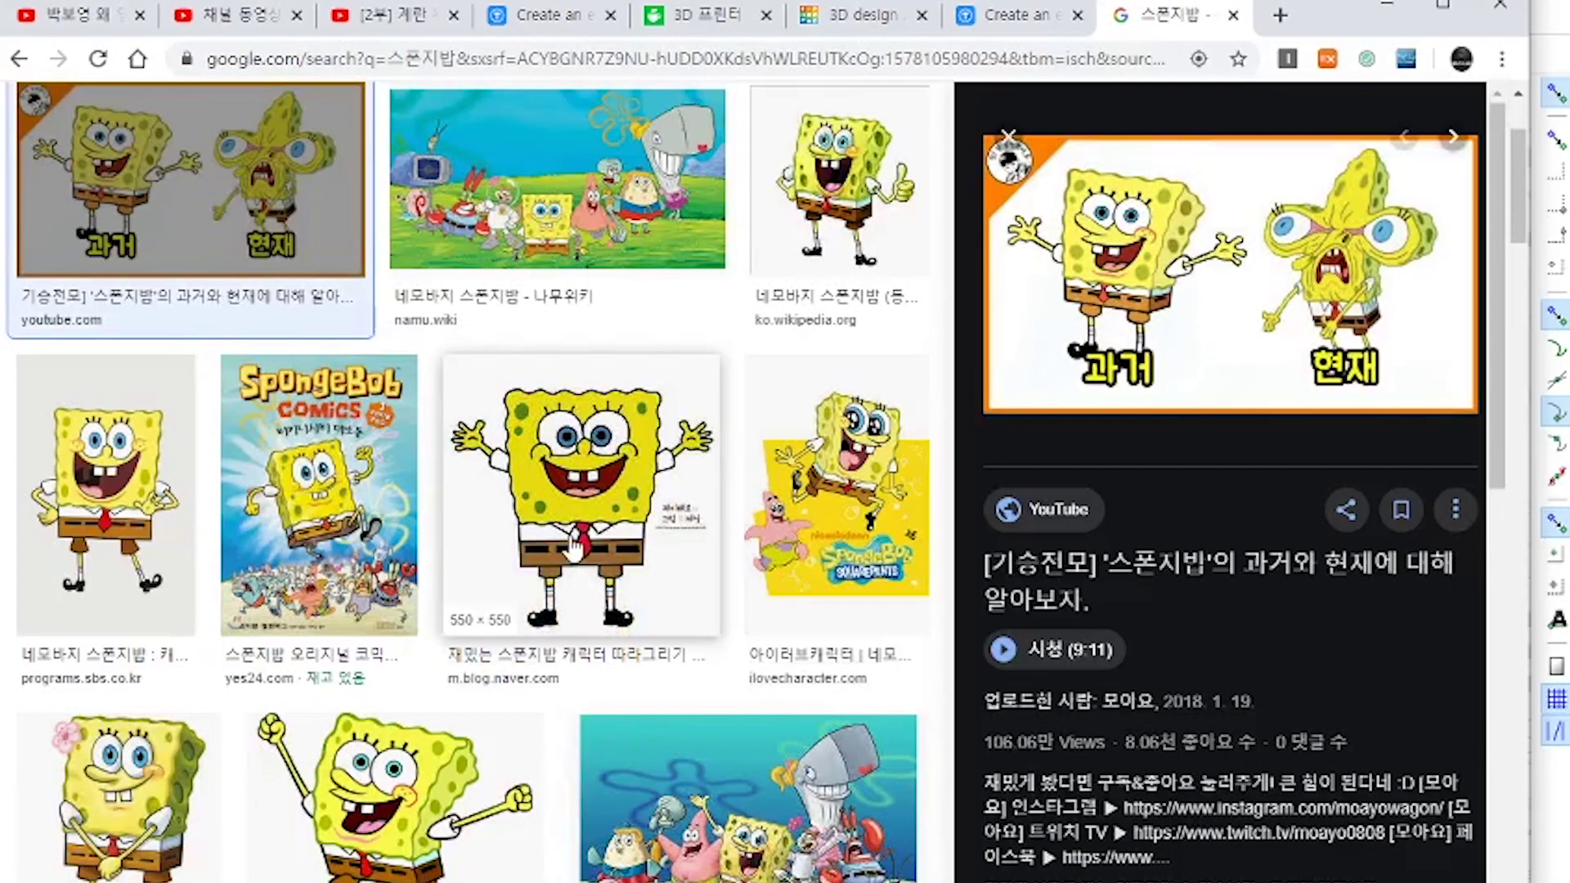
left_click(575, 546)
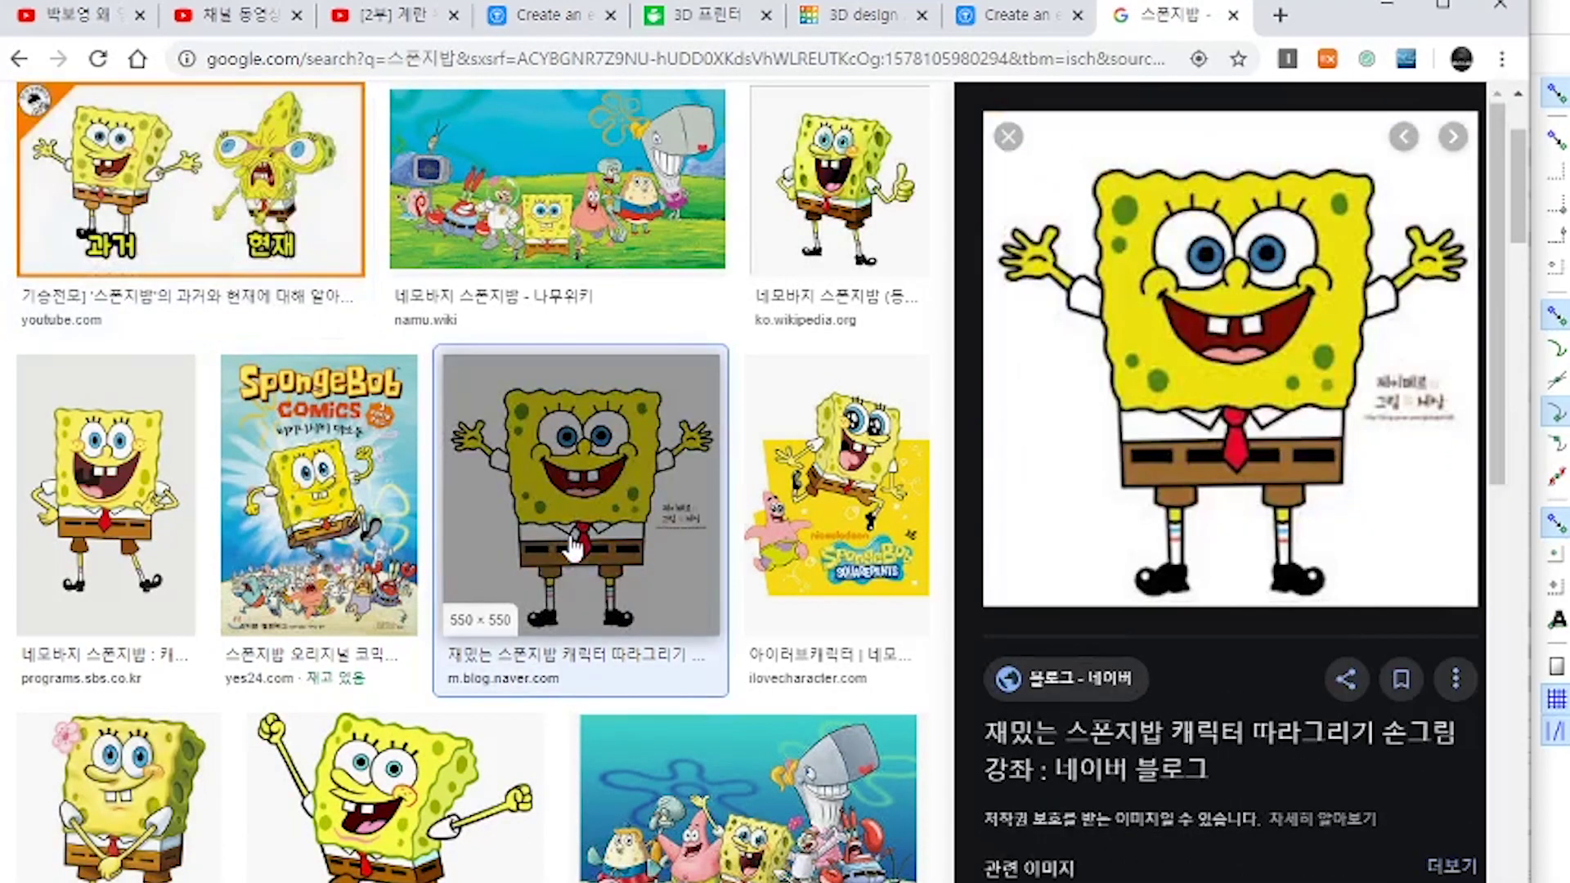
left_click(1146, 480)
scroll(759, 685, "down", 5)
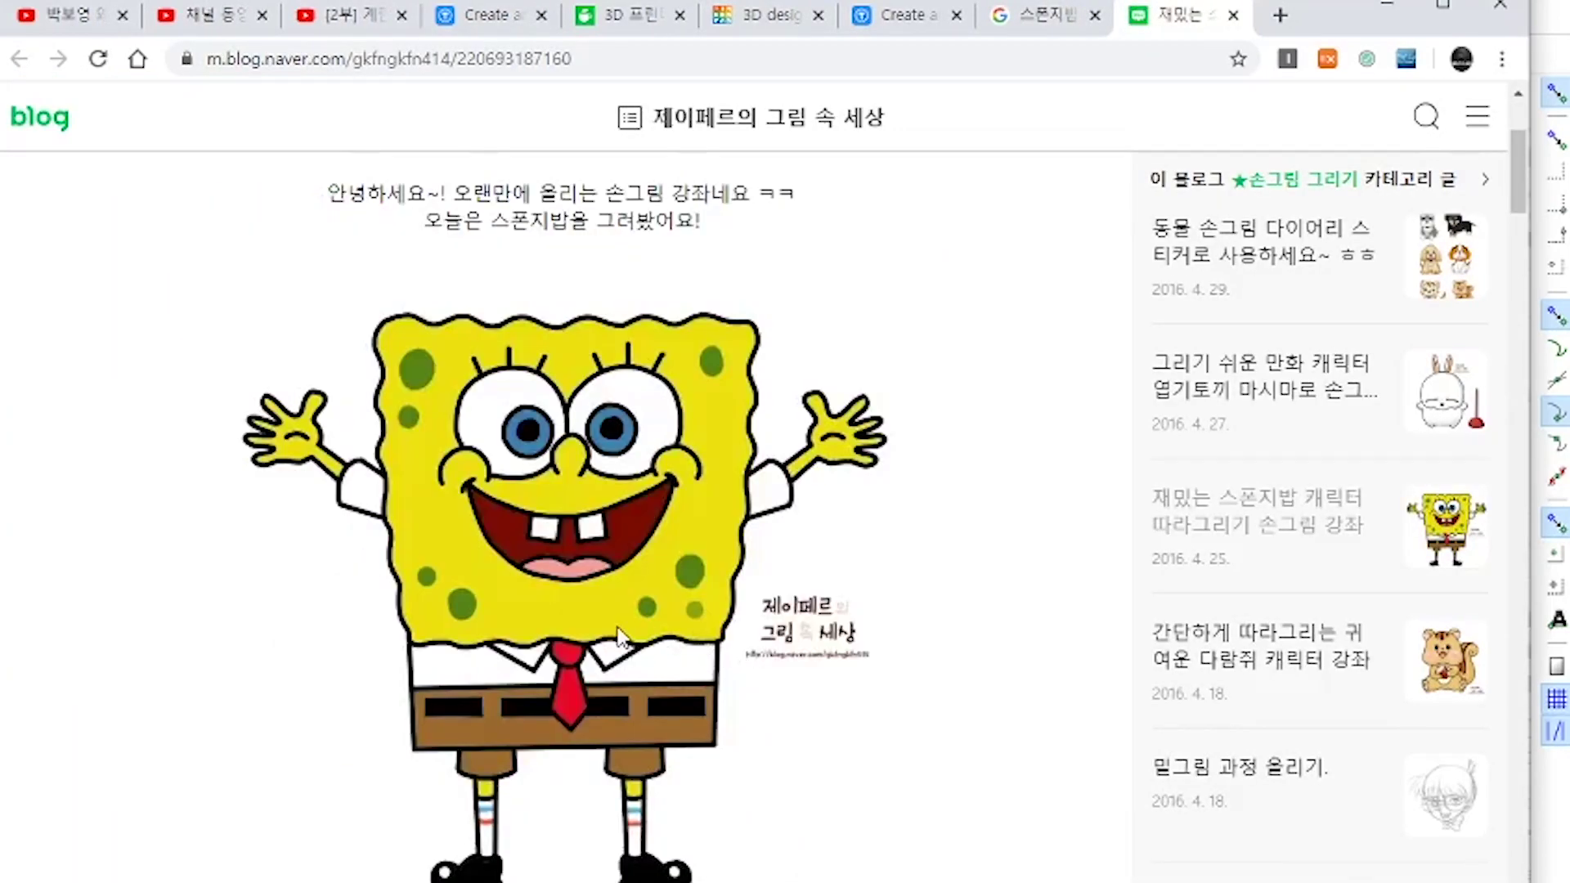
Step: Save the blog's SpongeBob picture to the desktop as a JPEG image named 재밌는_스폰지밥
right_click(637, 646)
left_click(670, 676)
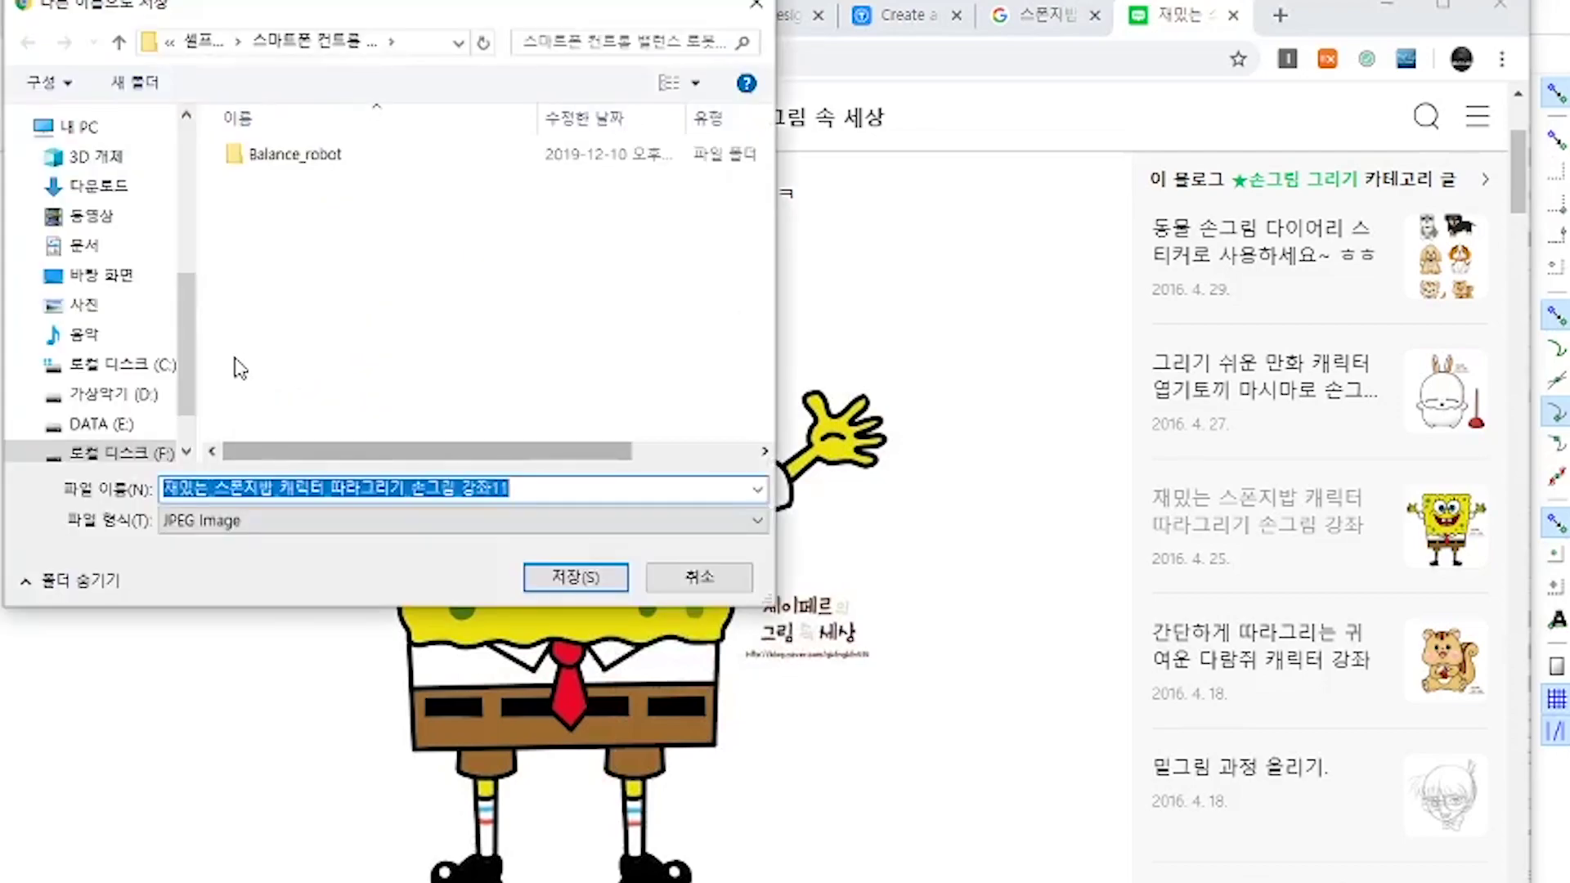
left_click(92, 275)
double_click(277, 491)
left_click_drag(582, 491, 277, 489)
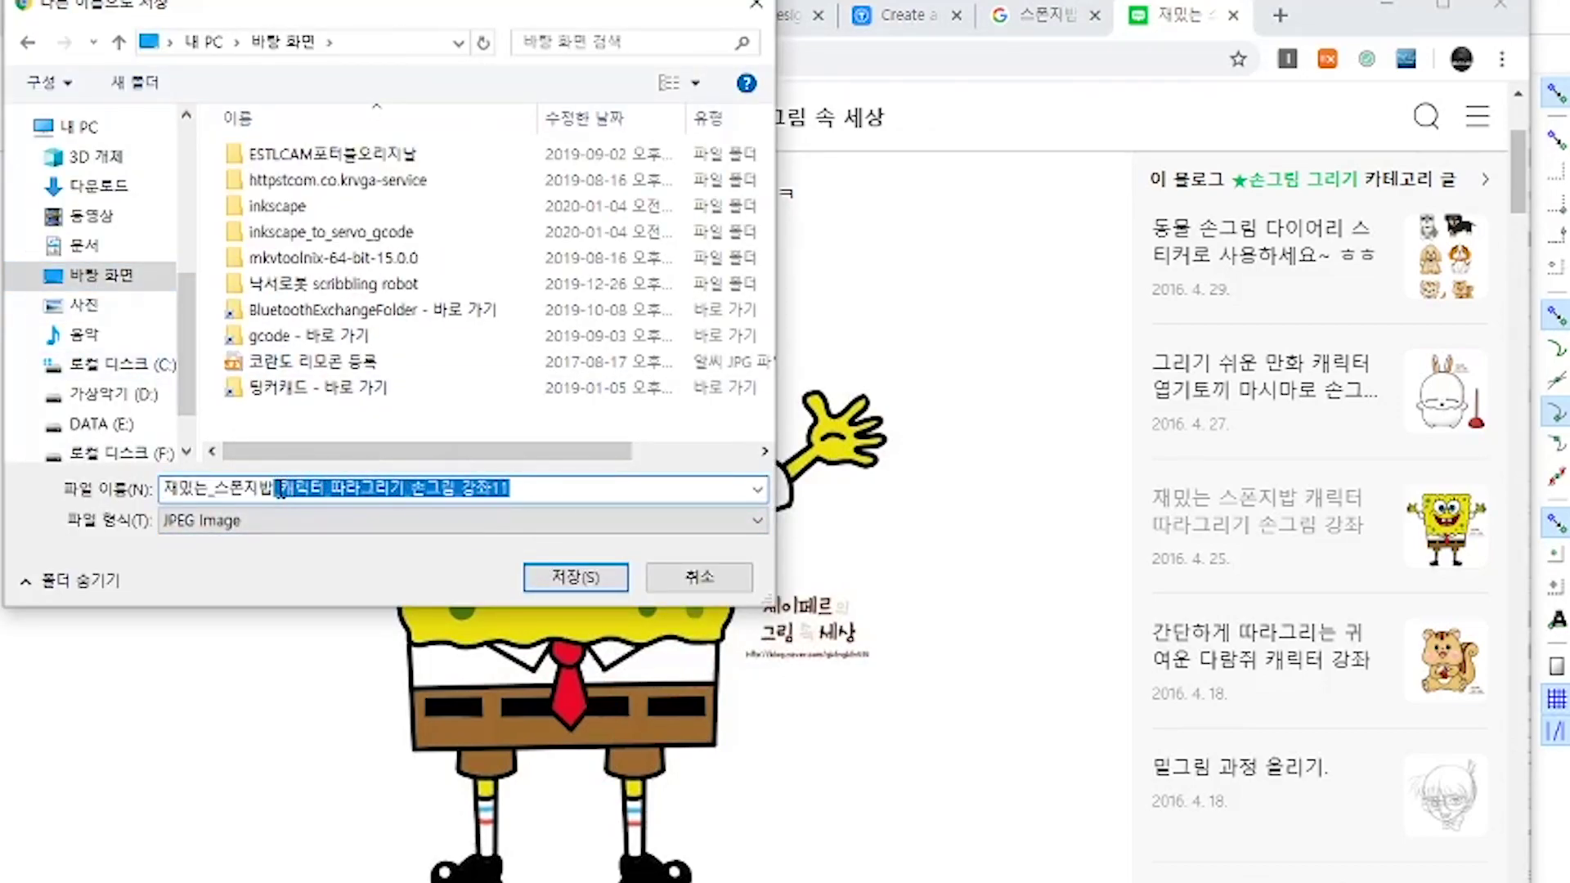
key("BackSpace")
left_click(576, 577)
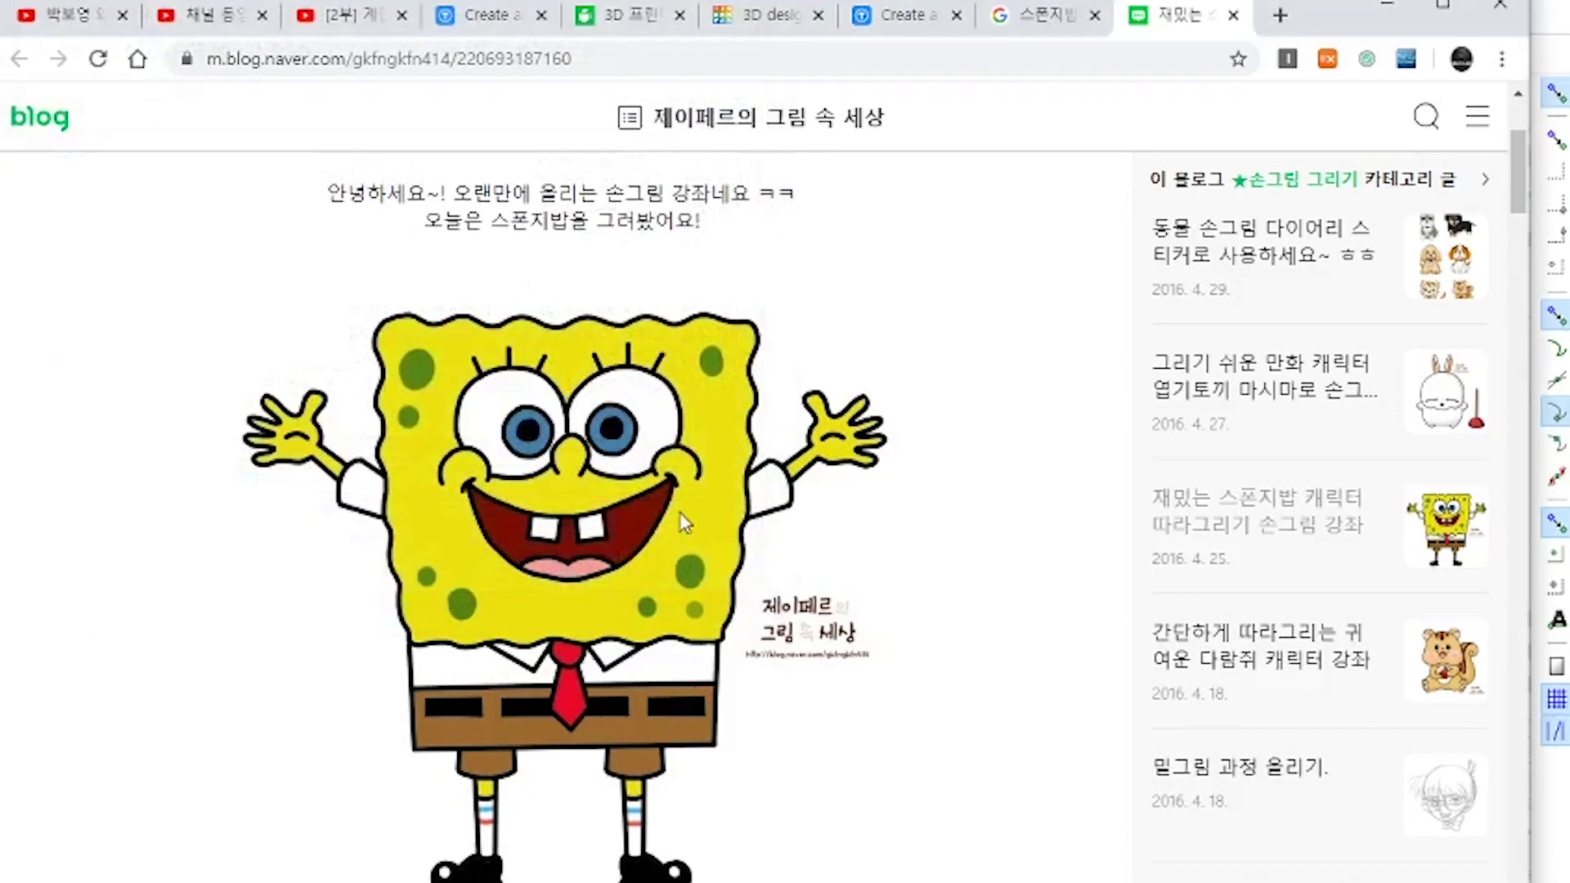
Step: Switch to Inkscape and open 재밌는_스폰지밥 from the desktop, embedding the image with its DPI taken from the file
left_click(1382, 8)
left_click(33, 23)
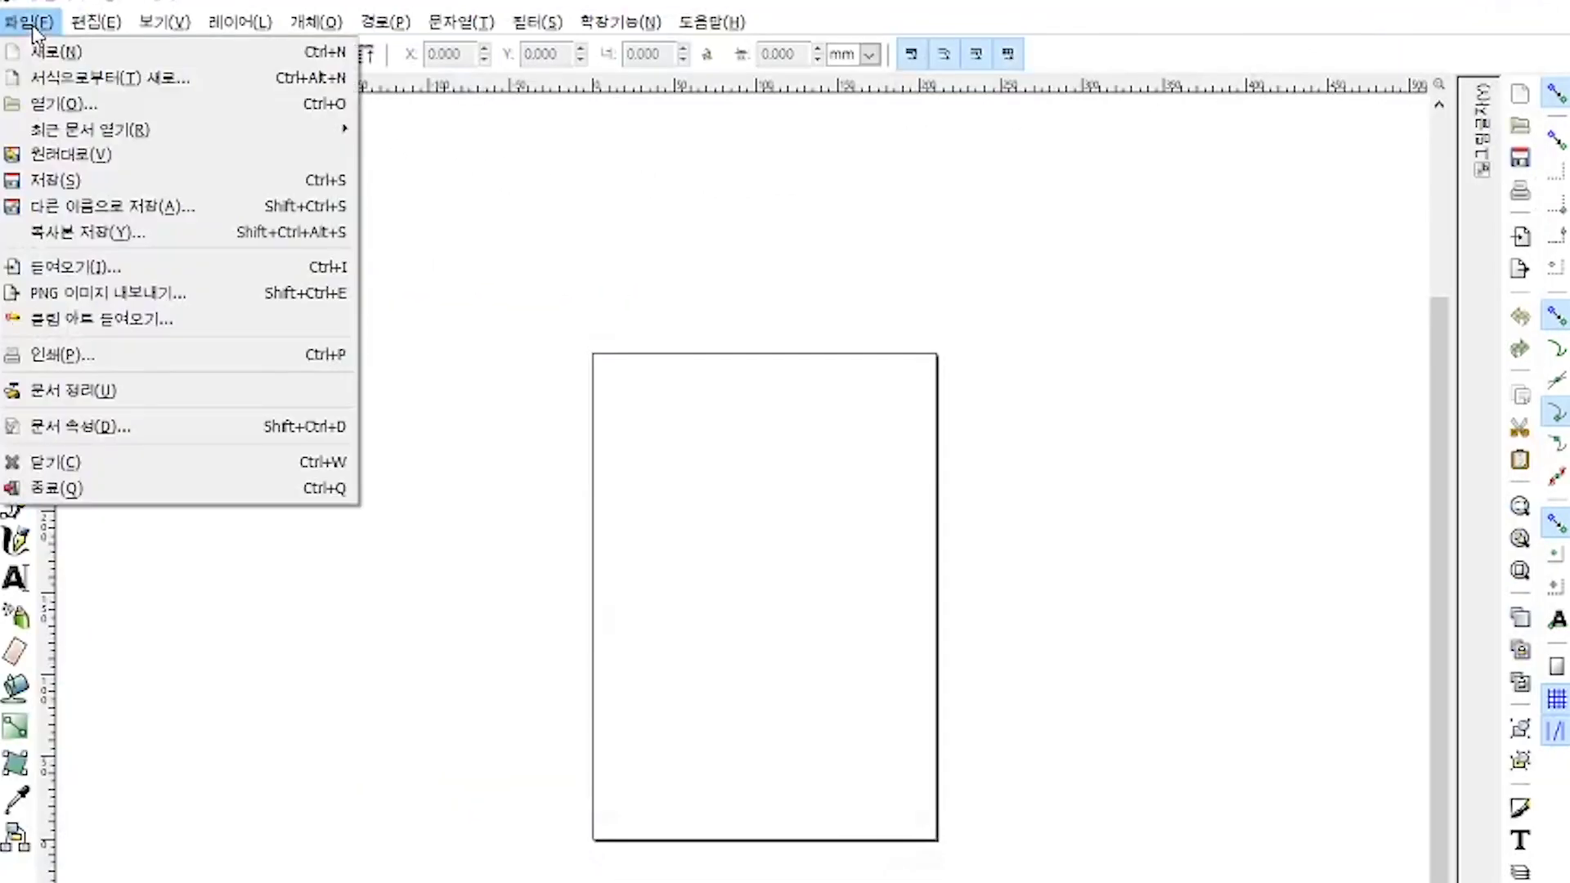
left_click(53, 105)
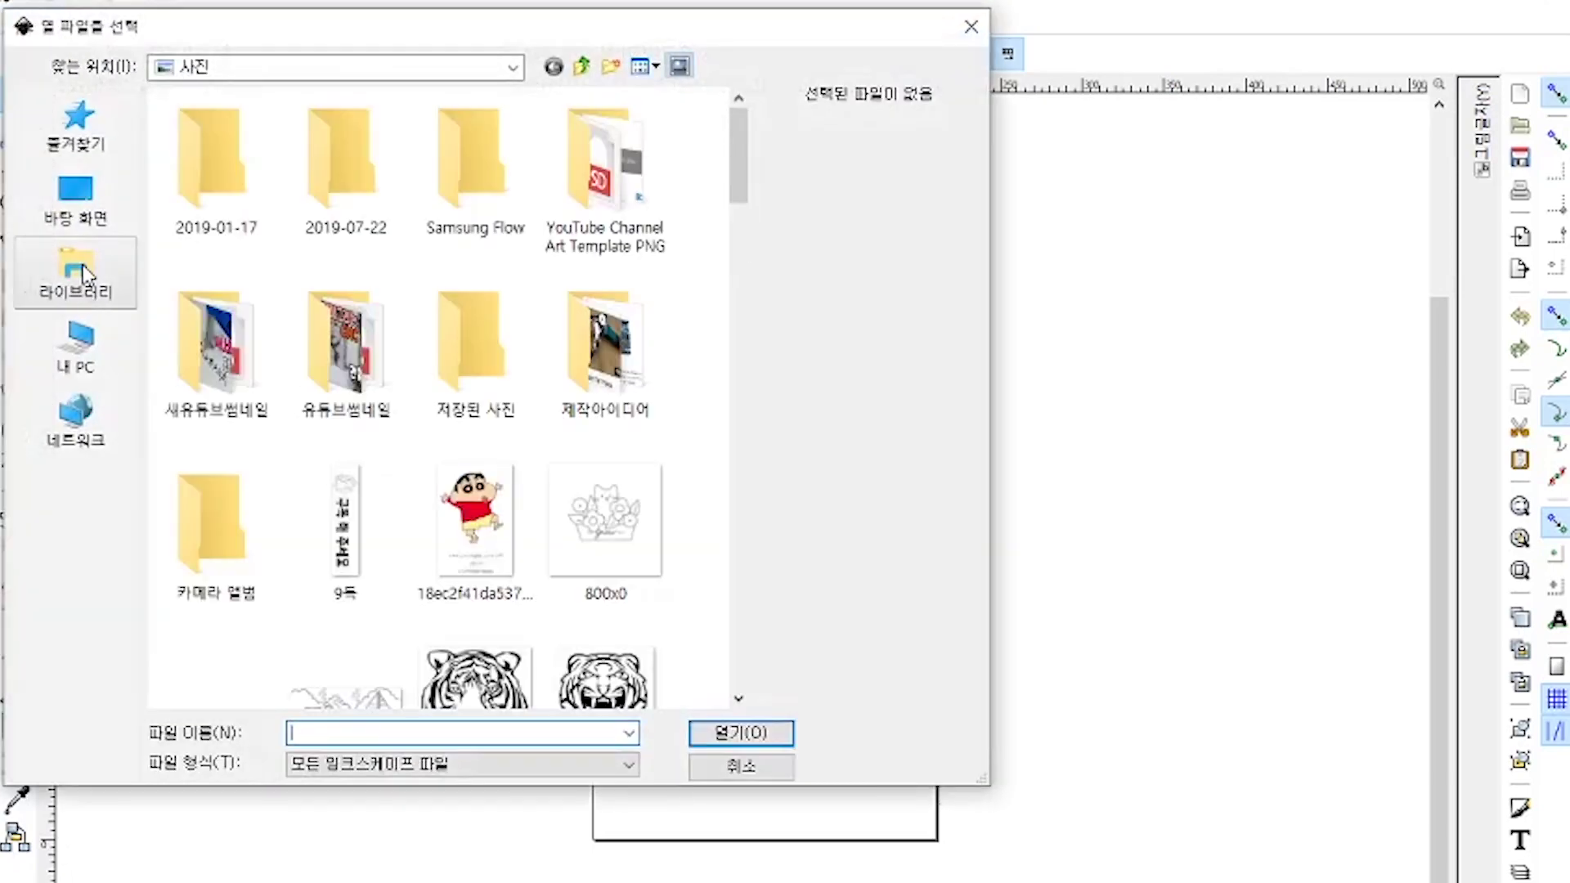
left_click(80, 220)
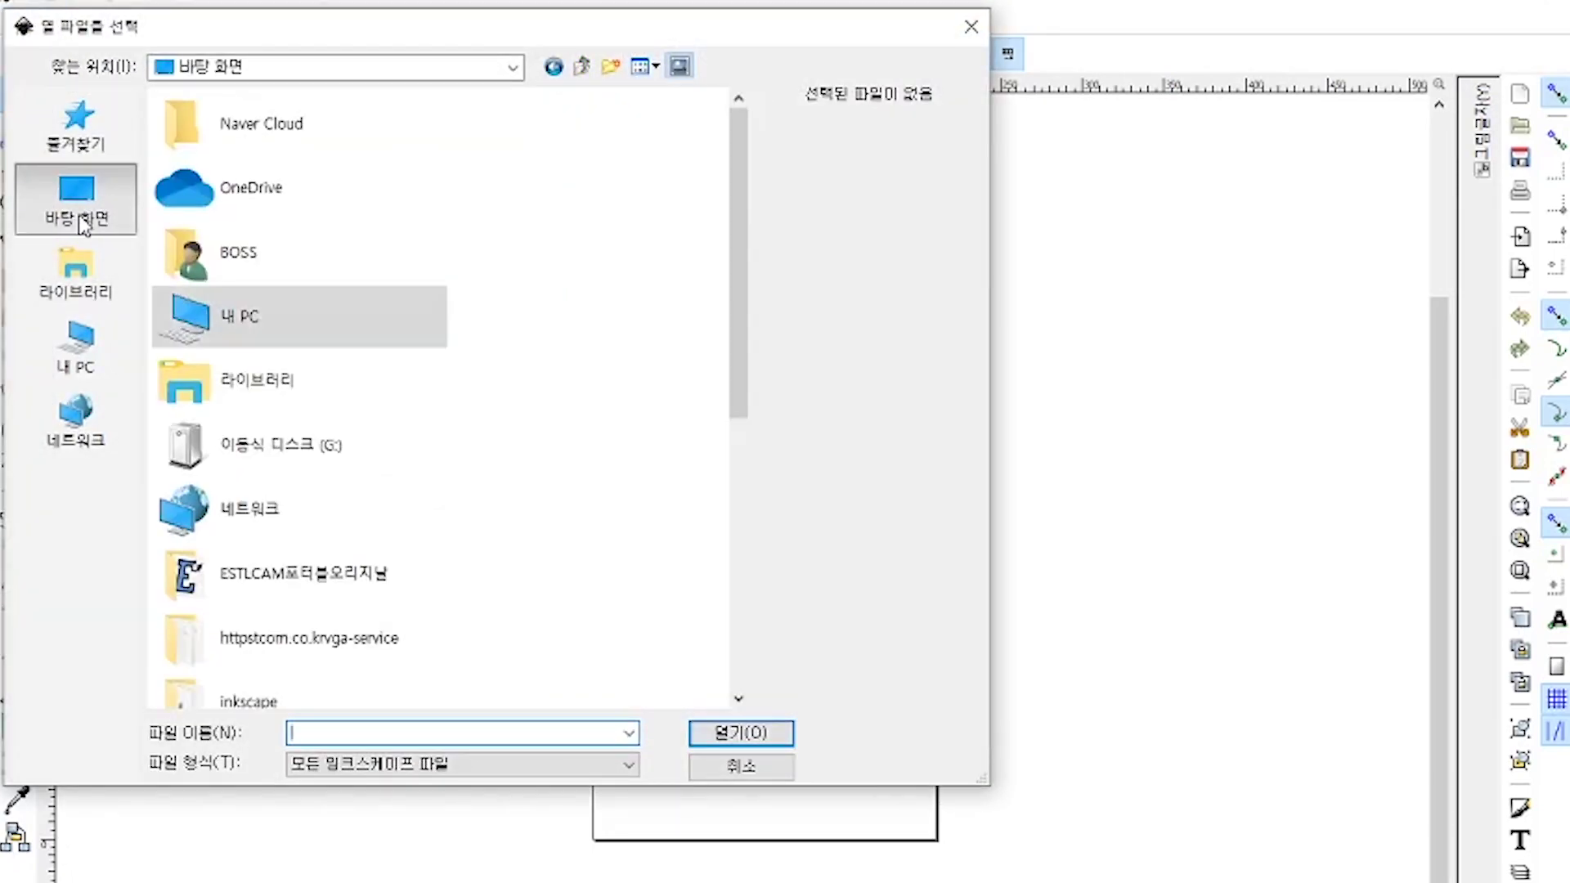
scroll(483, 495, "down", 5)
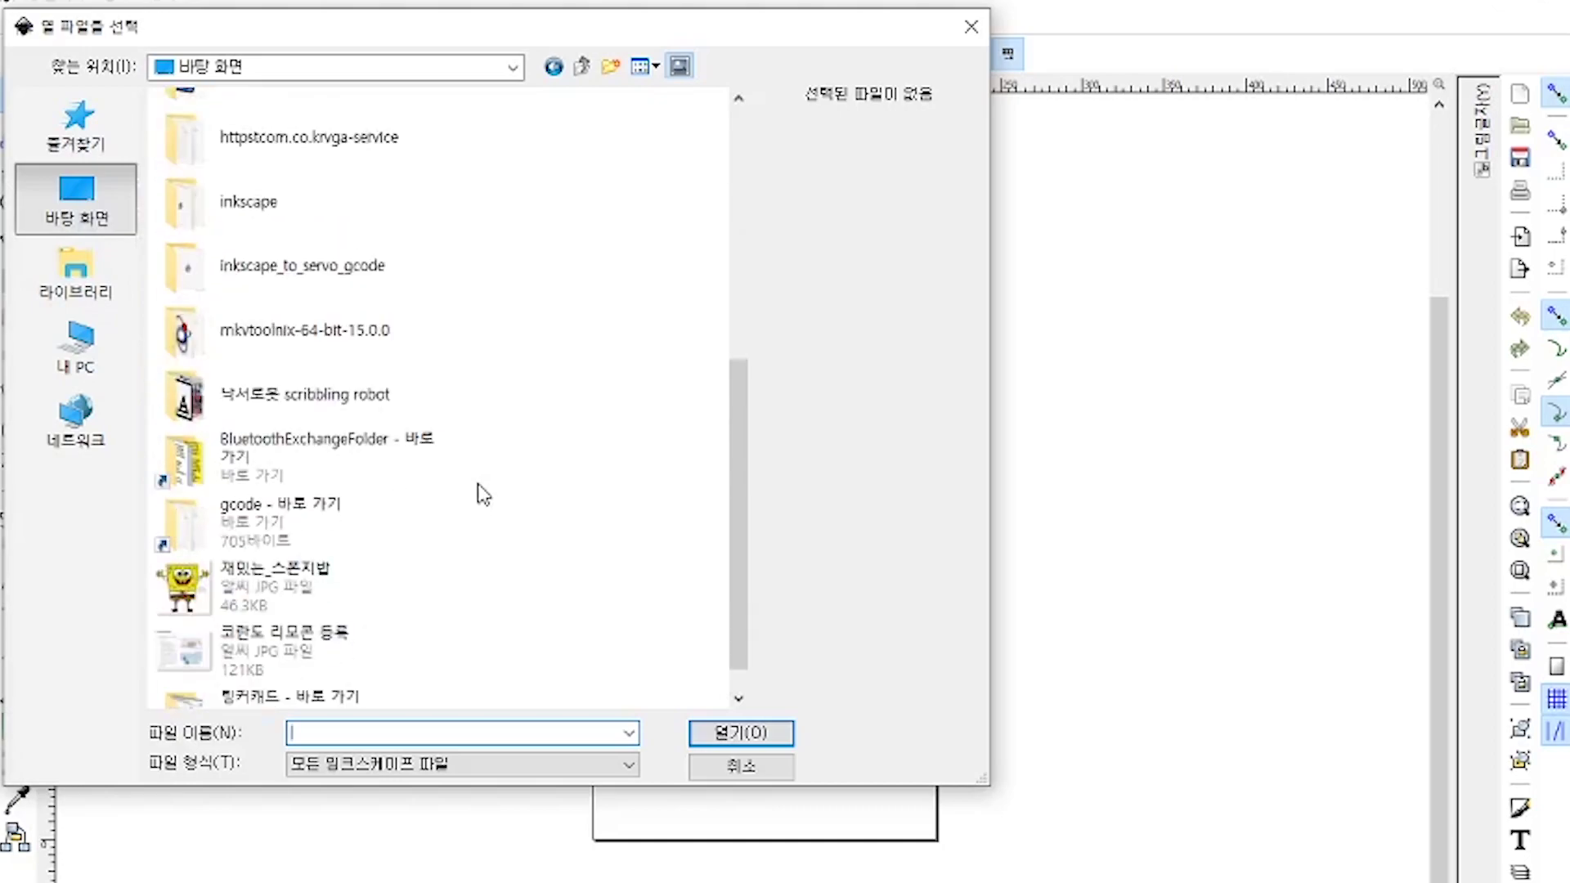
left_click(290, 588)
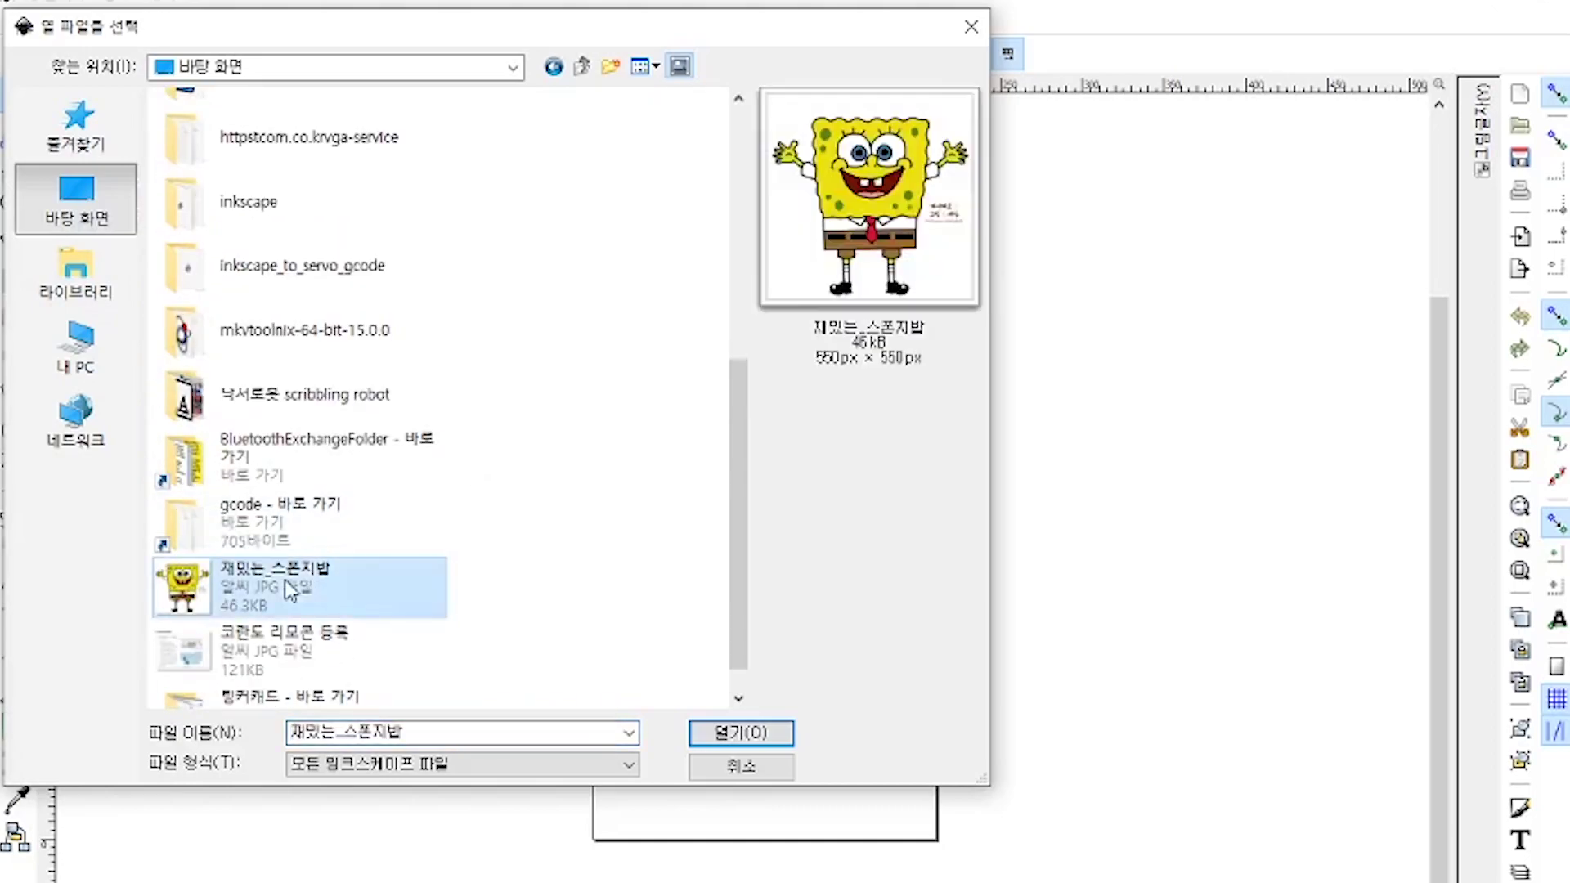
left_click(740, 733)
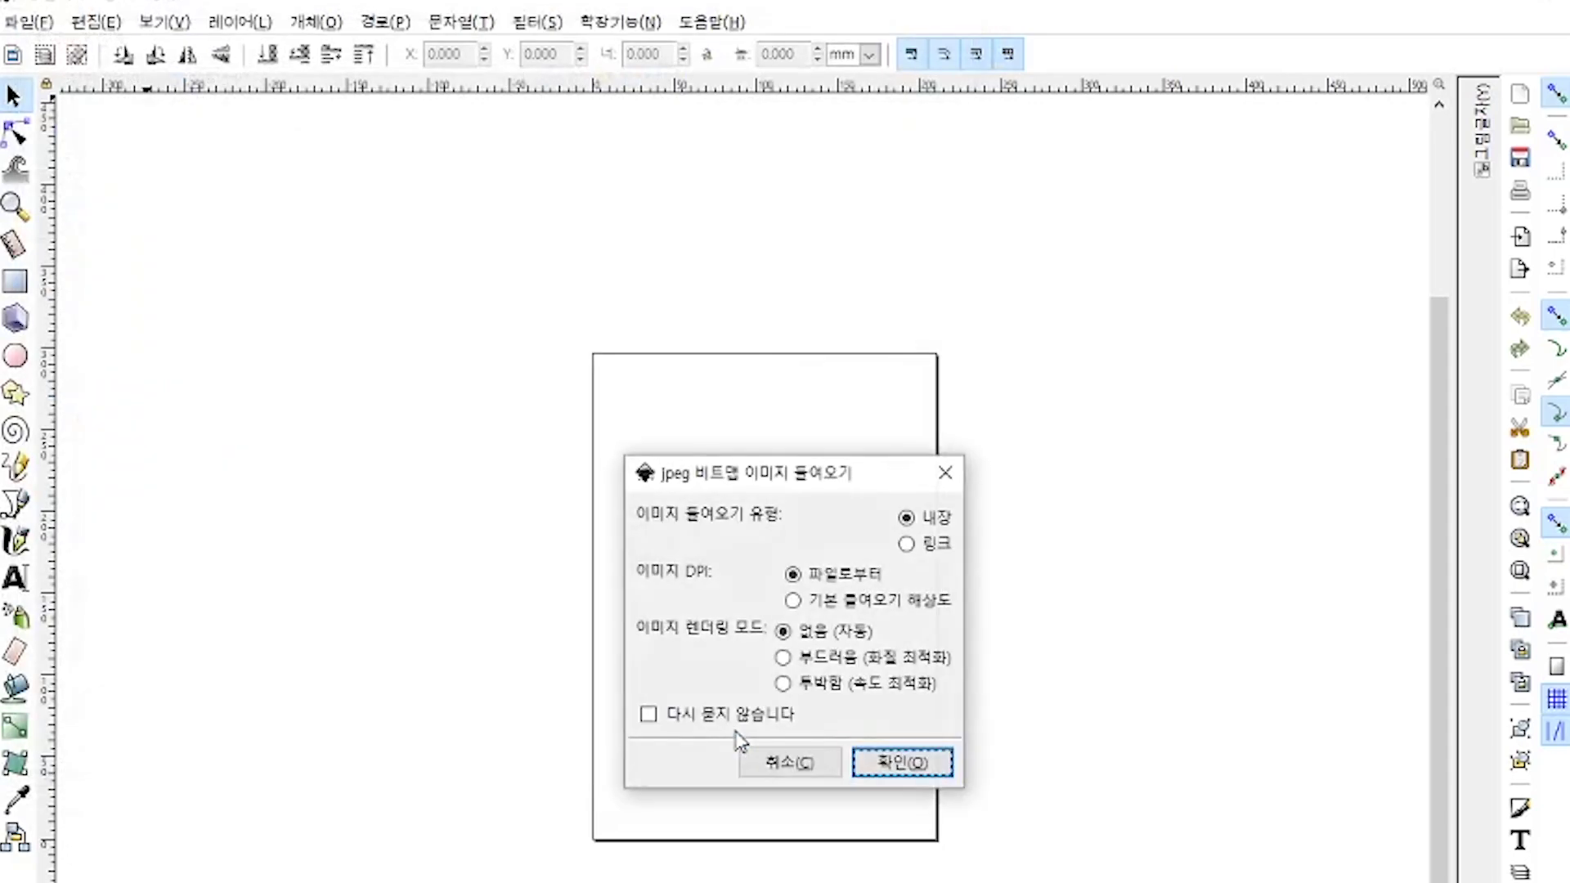
left_click(897, 760)
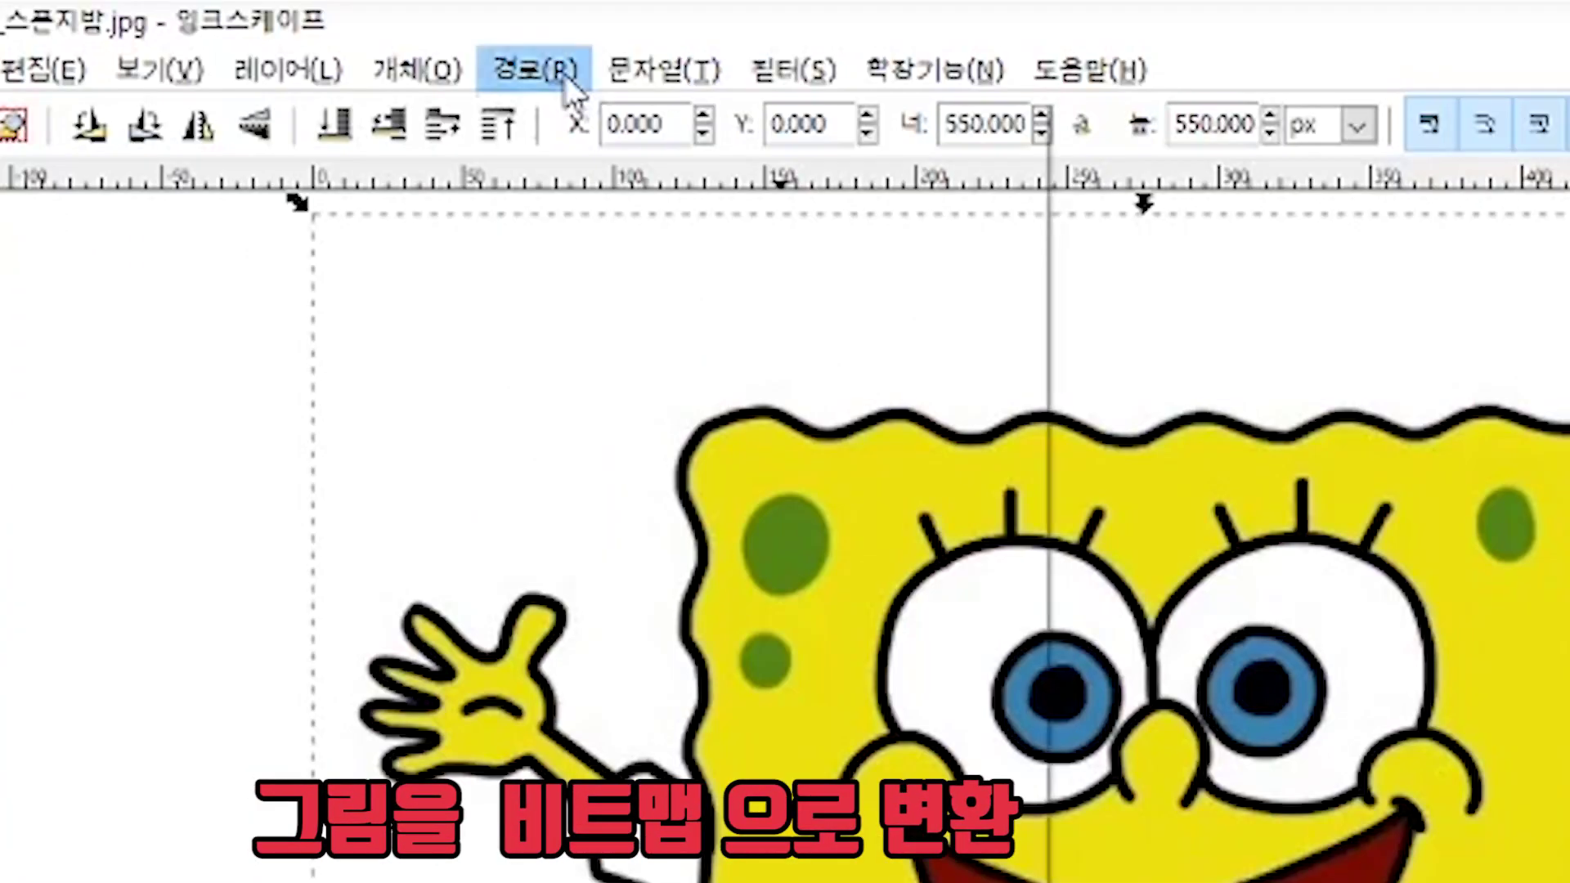
Step: Trace the SpongeBob bitmap into a single path using brightness cutoff with a threshold of 0.450
left_click(400, 25)
left_click(576, 123)
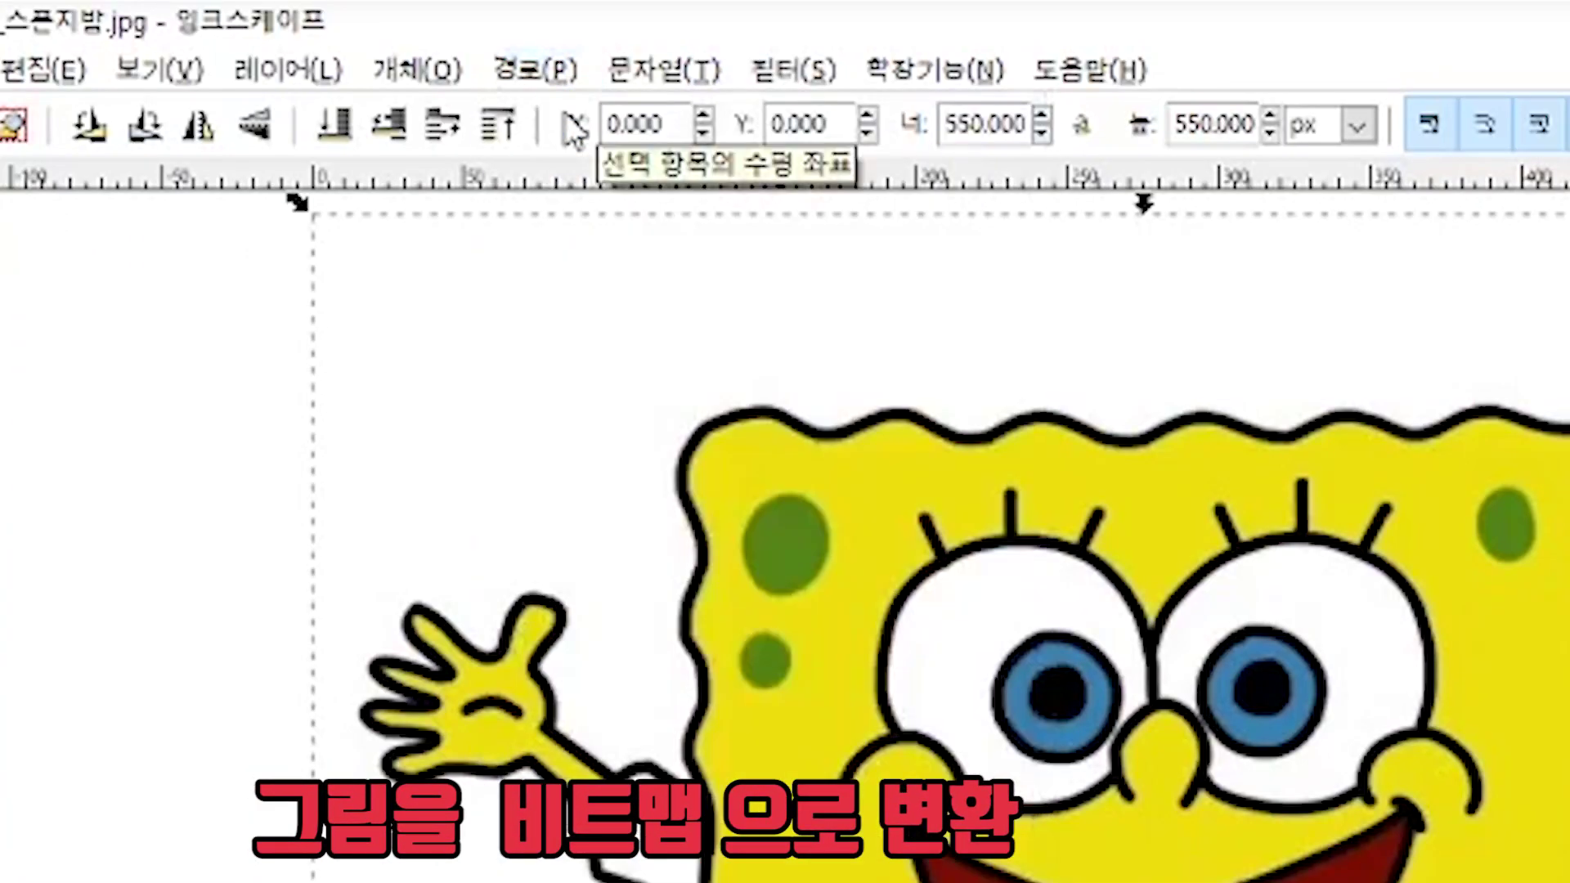
left_click(528, 78)
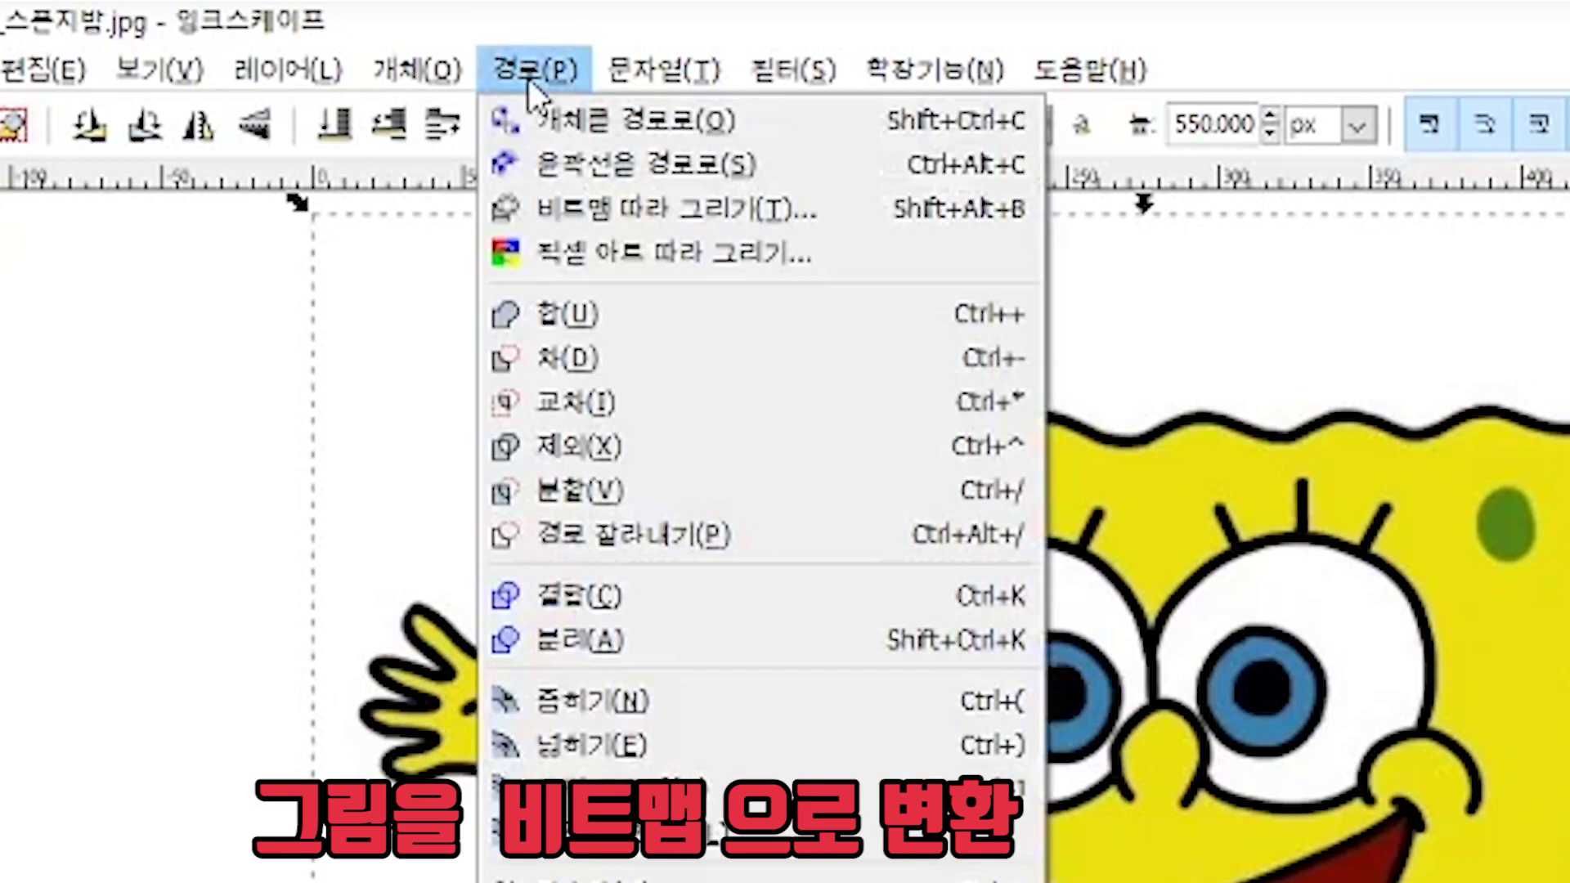
left_click(596, 208)
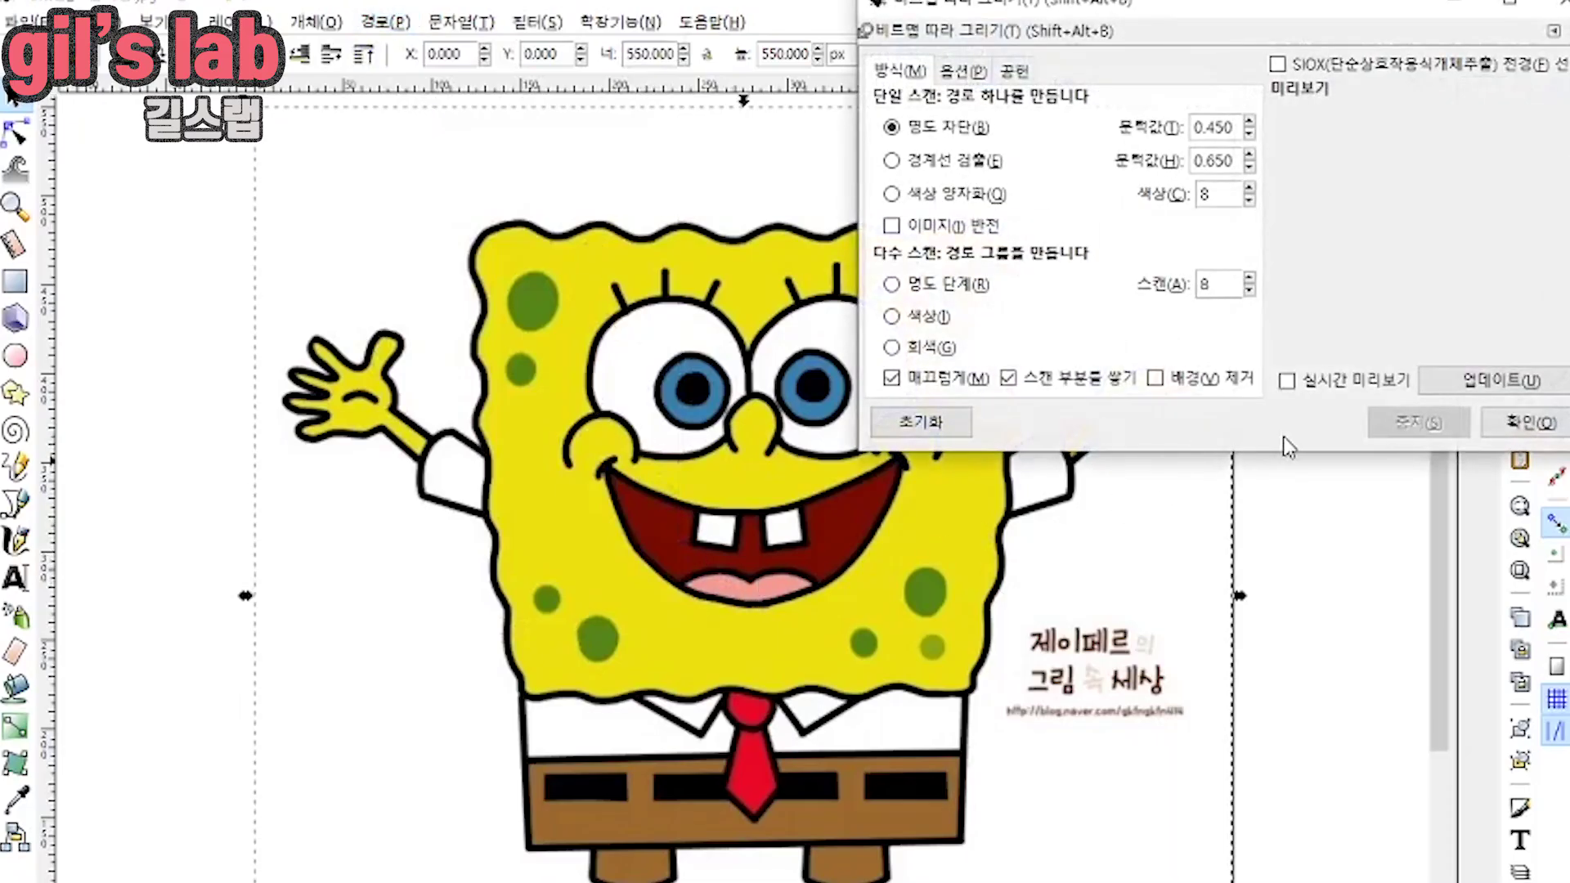
left_click_drag(1365, 20, 851, 304)
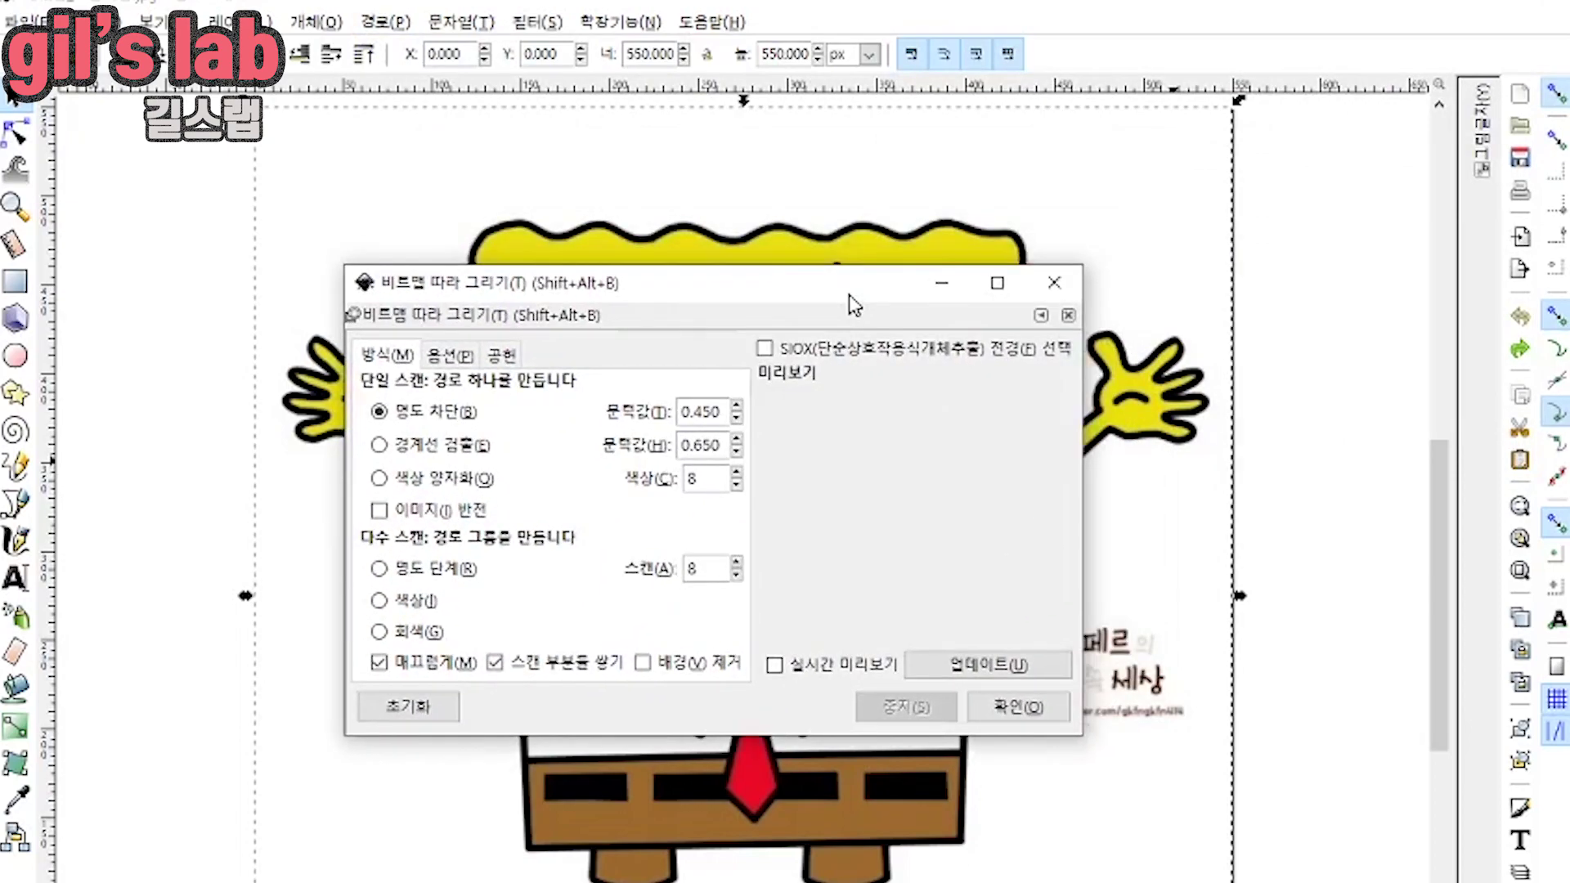
left_click(971, 669)
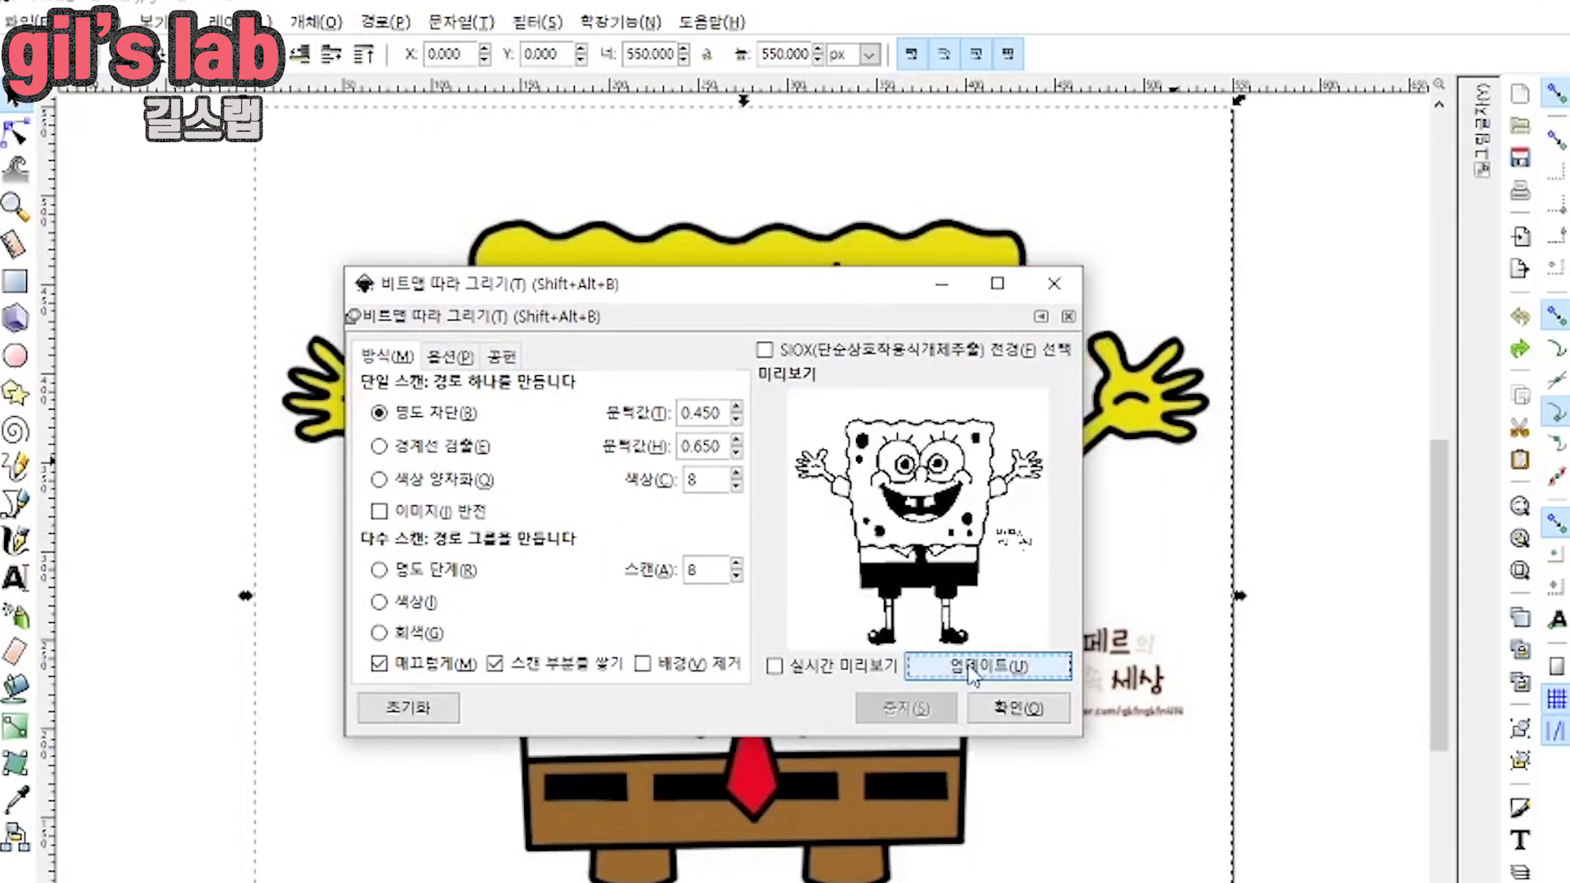
left_click(1008, 710)
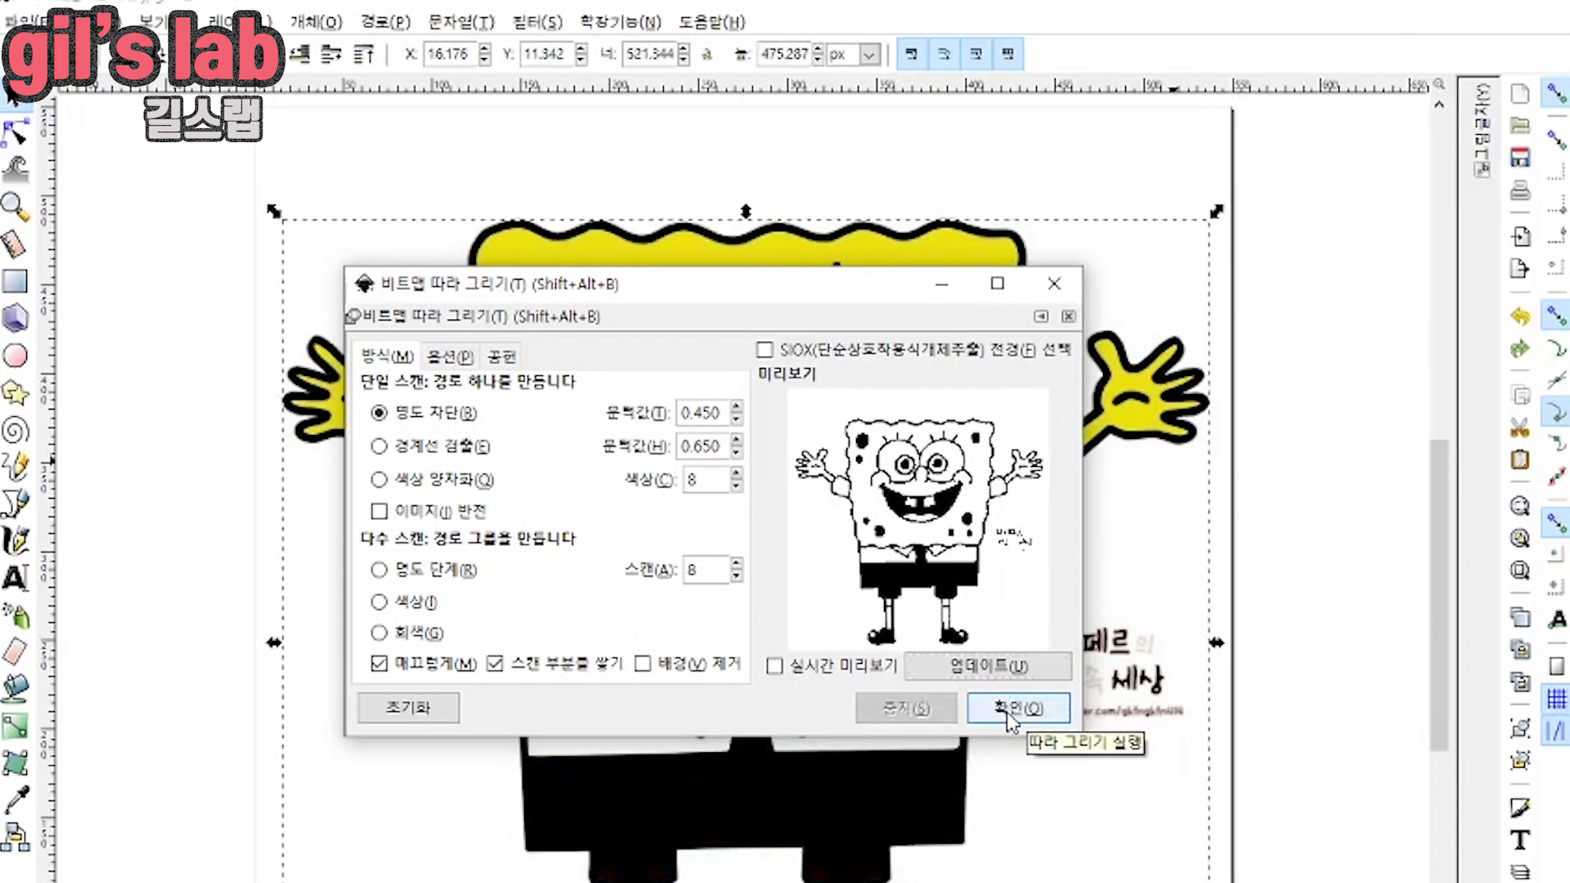
left_click(1054, 283)
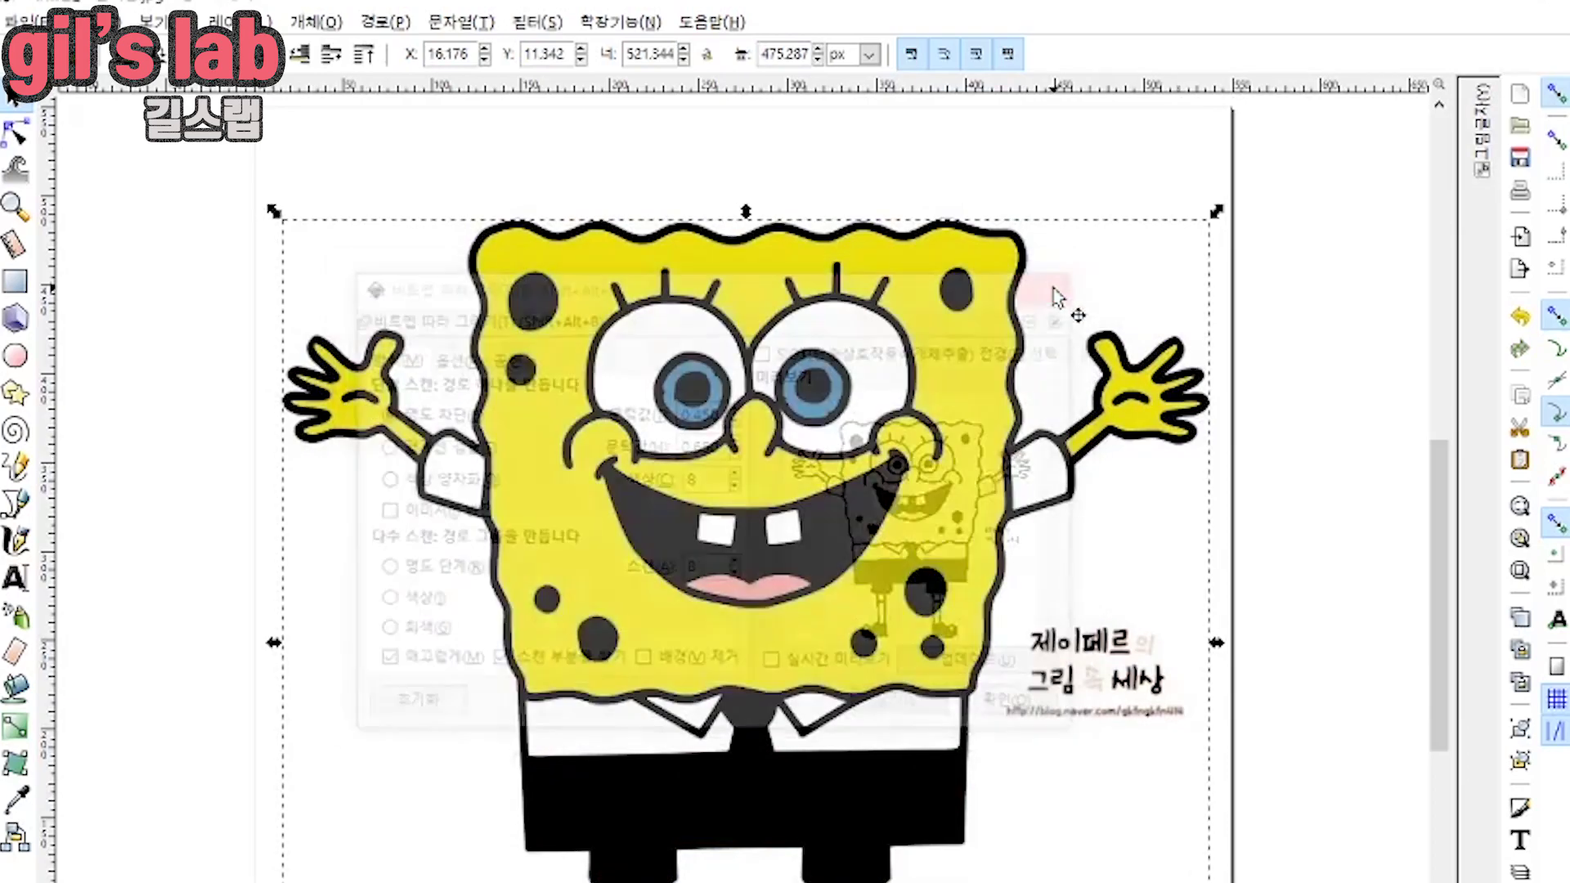
Step: Delete the original colour image and remove the lettering beside the character from the traced drawing by deleting its nodes
left_click_drag(613, 449, 987, 461)
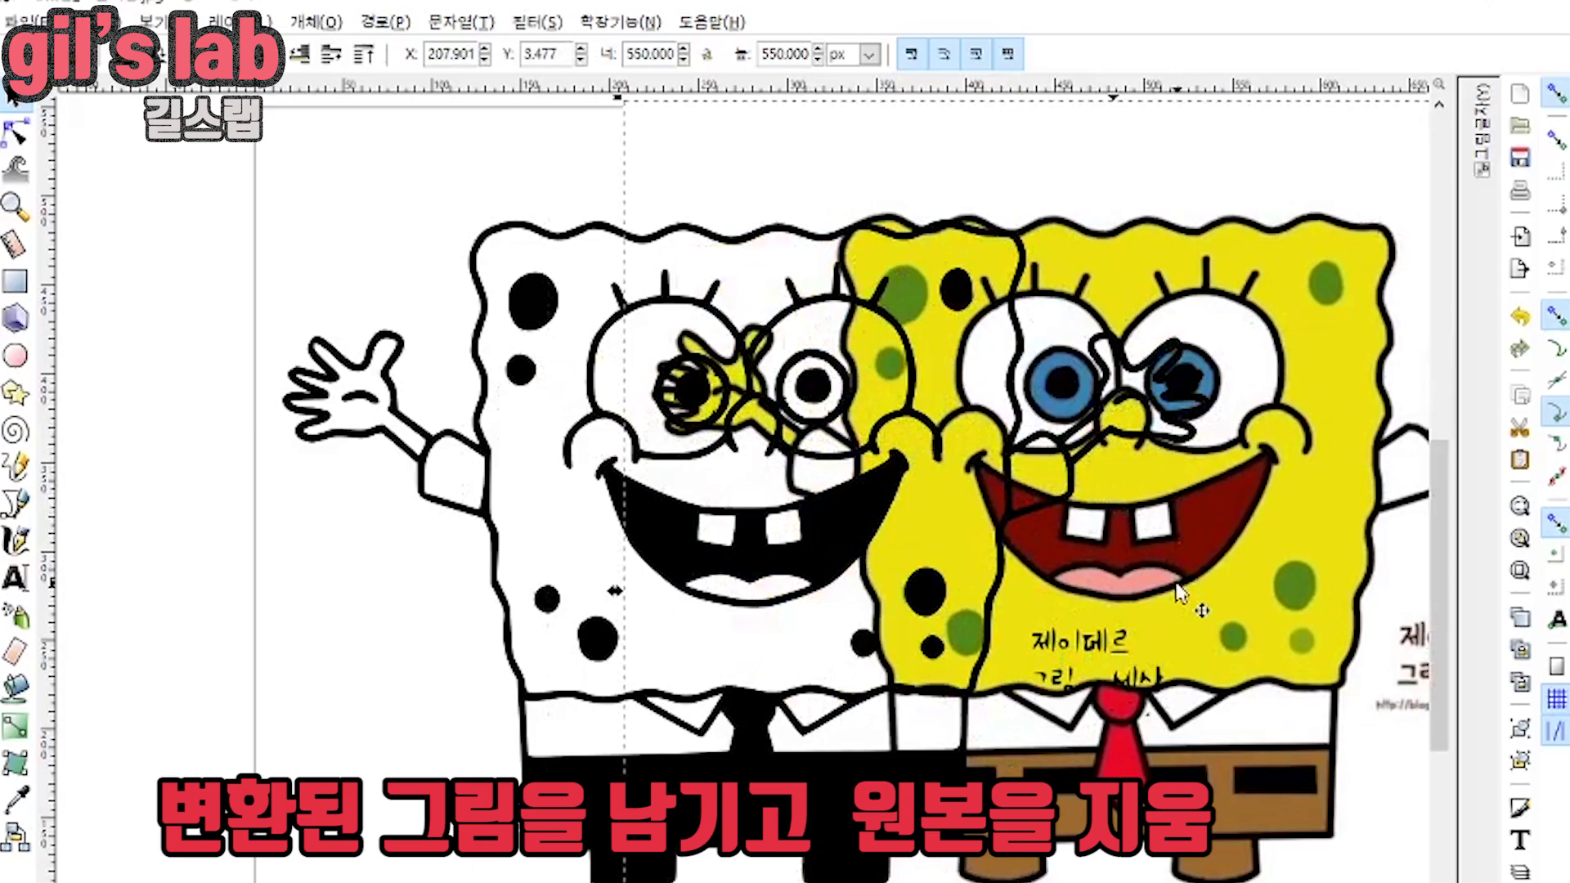
key("Delete")
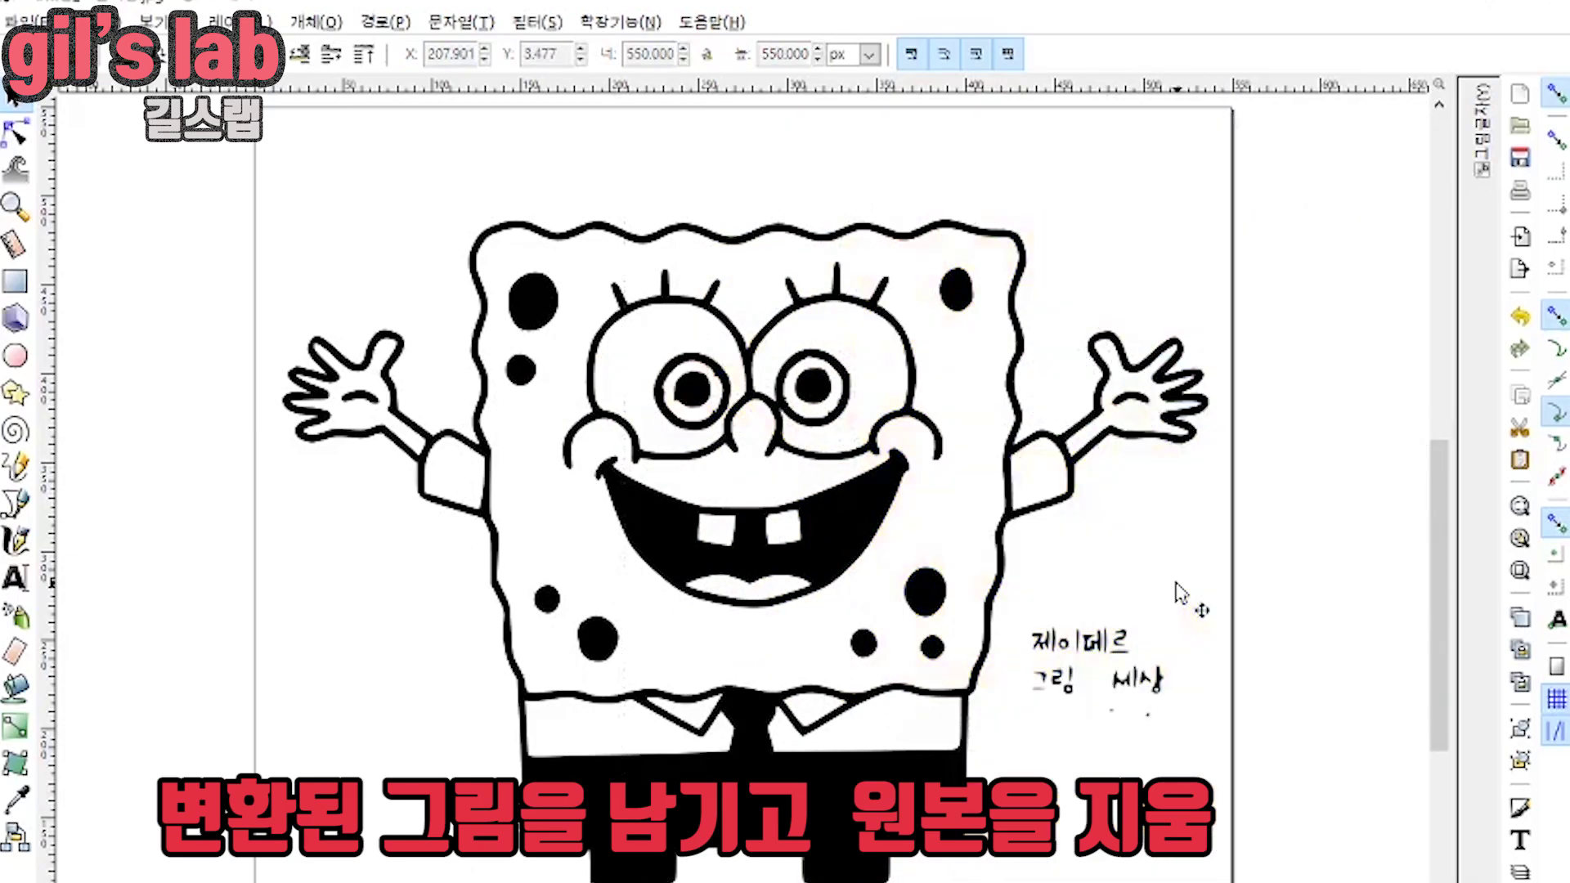
left_click(999, 603)
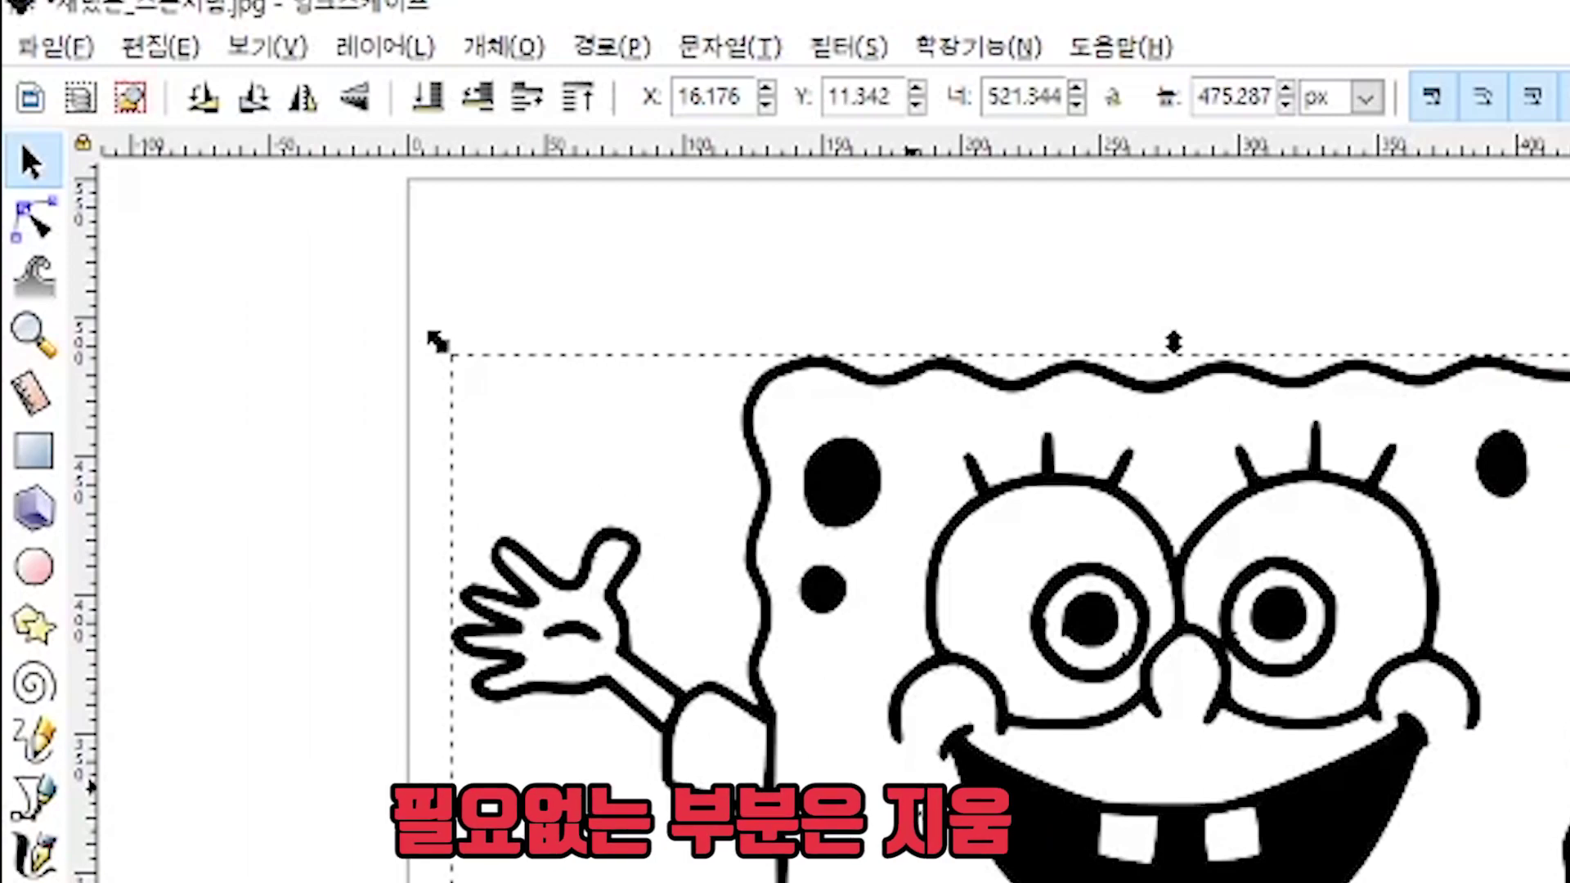
left_click(41, 241)
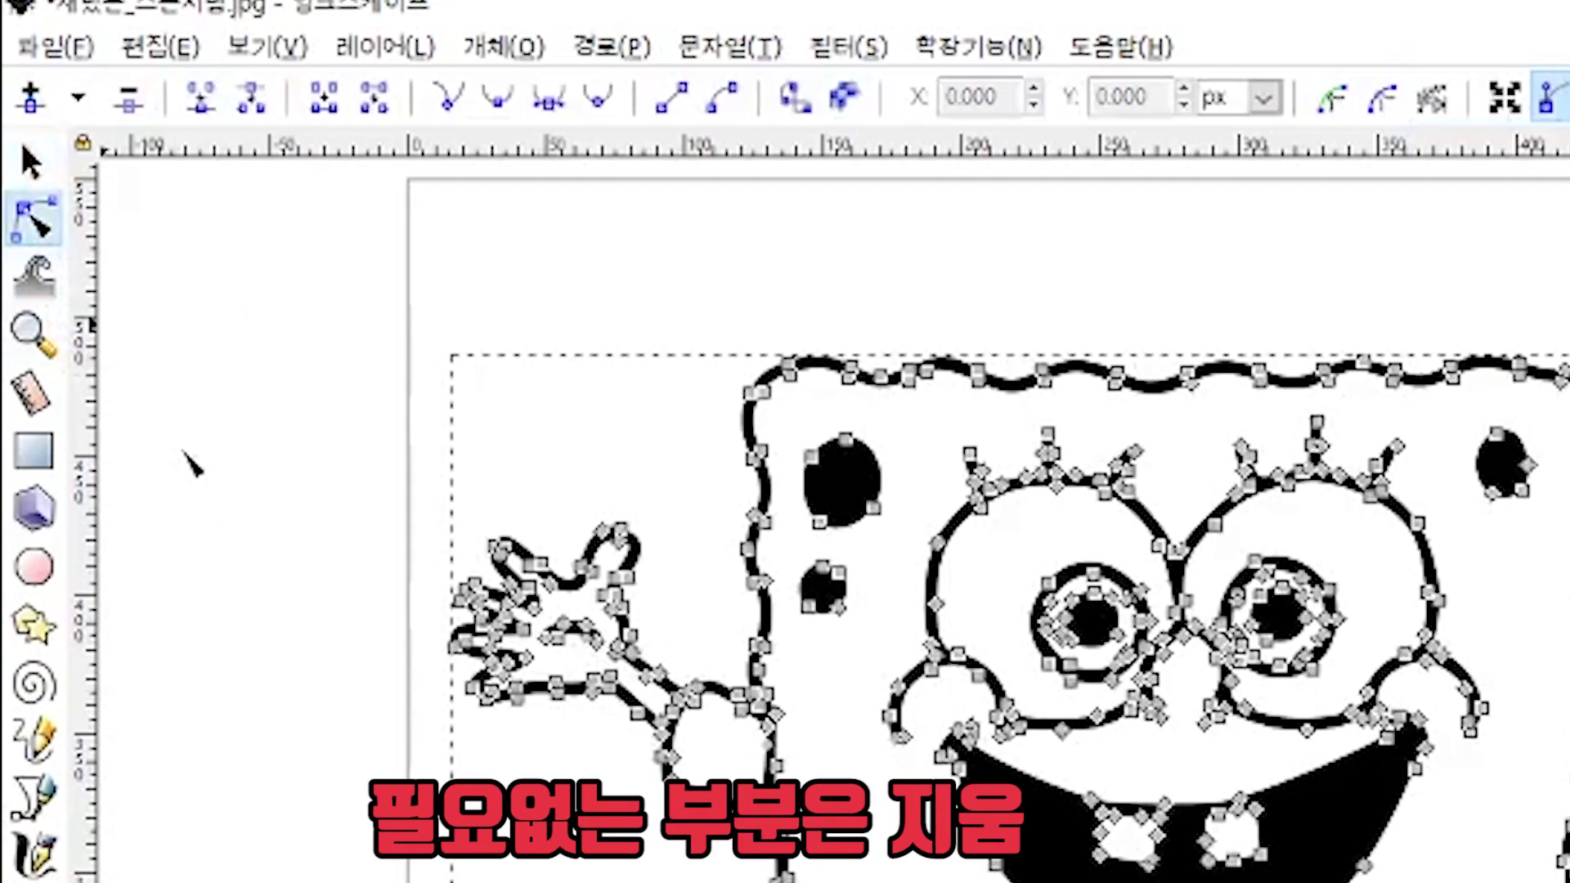
mouse_move(1165, 668)
left_mouse_down()
mouse_move(1182, 691)
mouse_move(1341, 711)
mouse_move(1341, 840)
left_mouse_up()
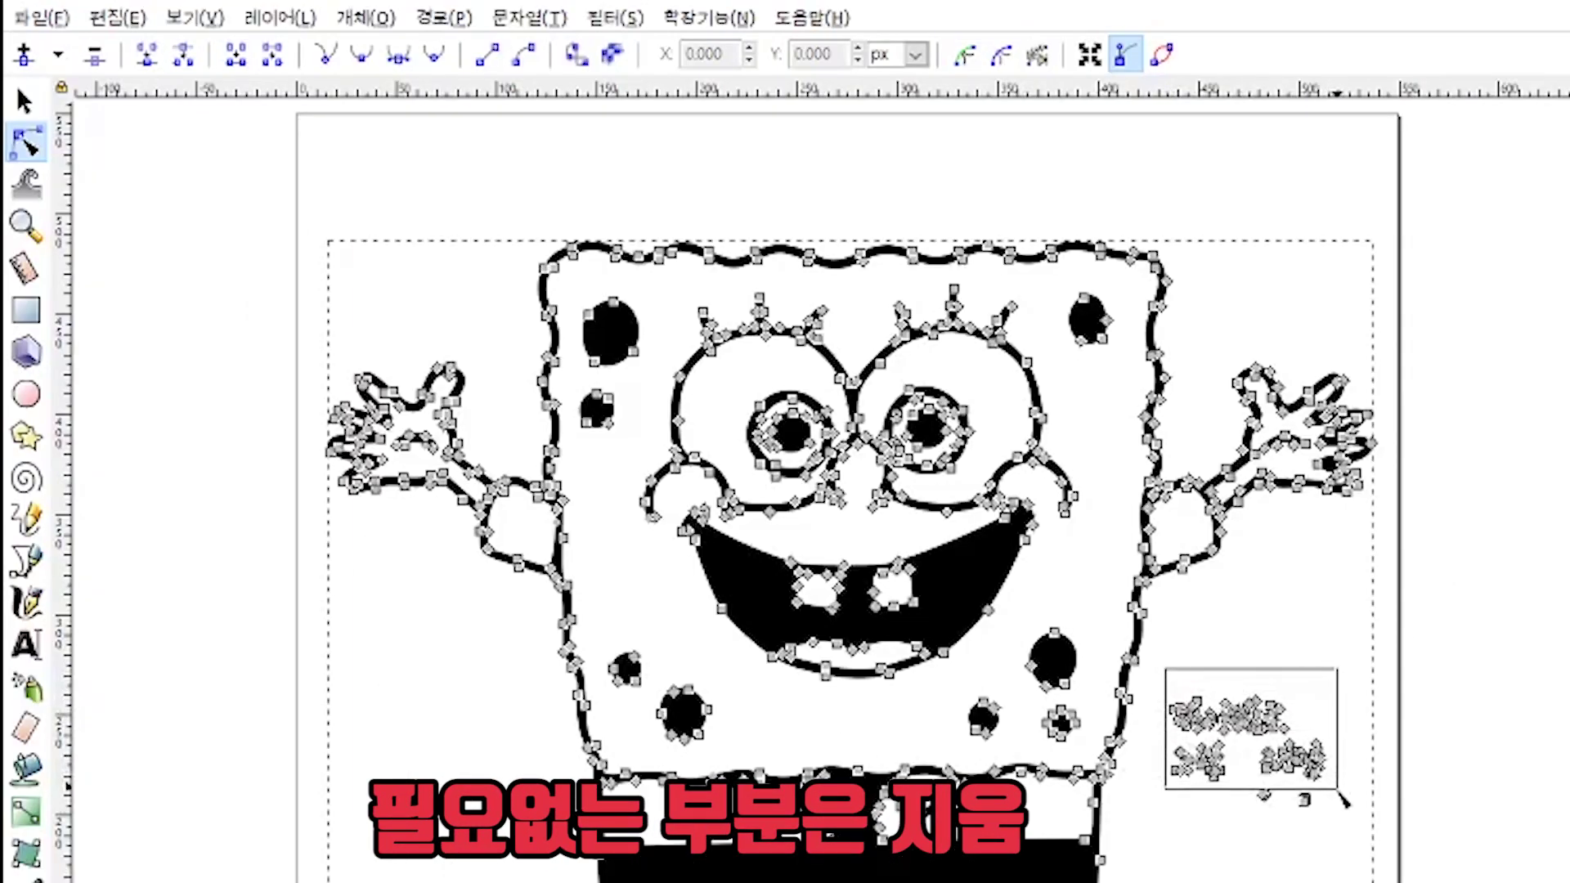
key("Delete")
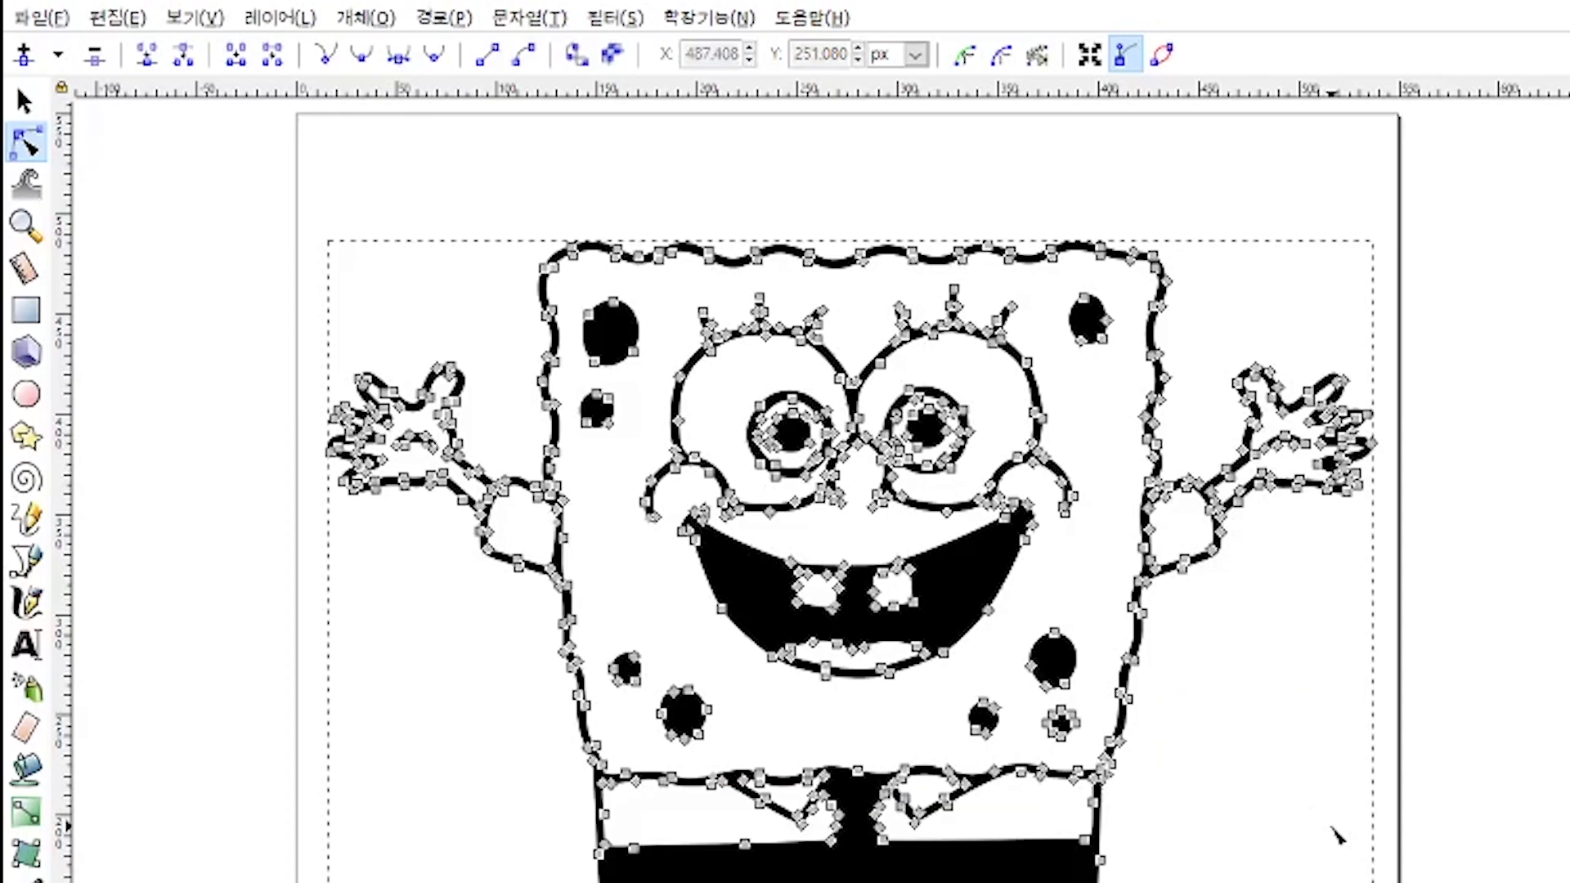
Step: Scale the traced drawing down to about 286 px wide and 353 px high
left_click(24, 101)
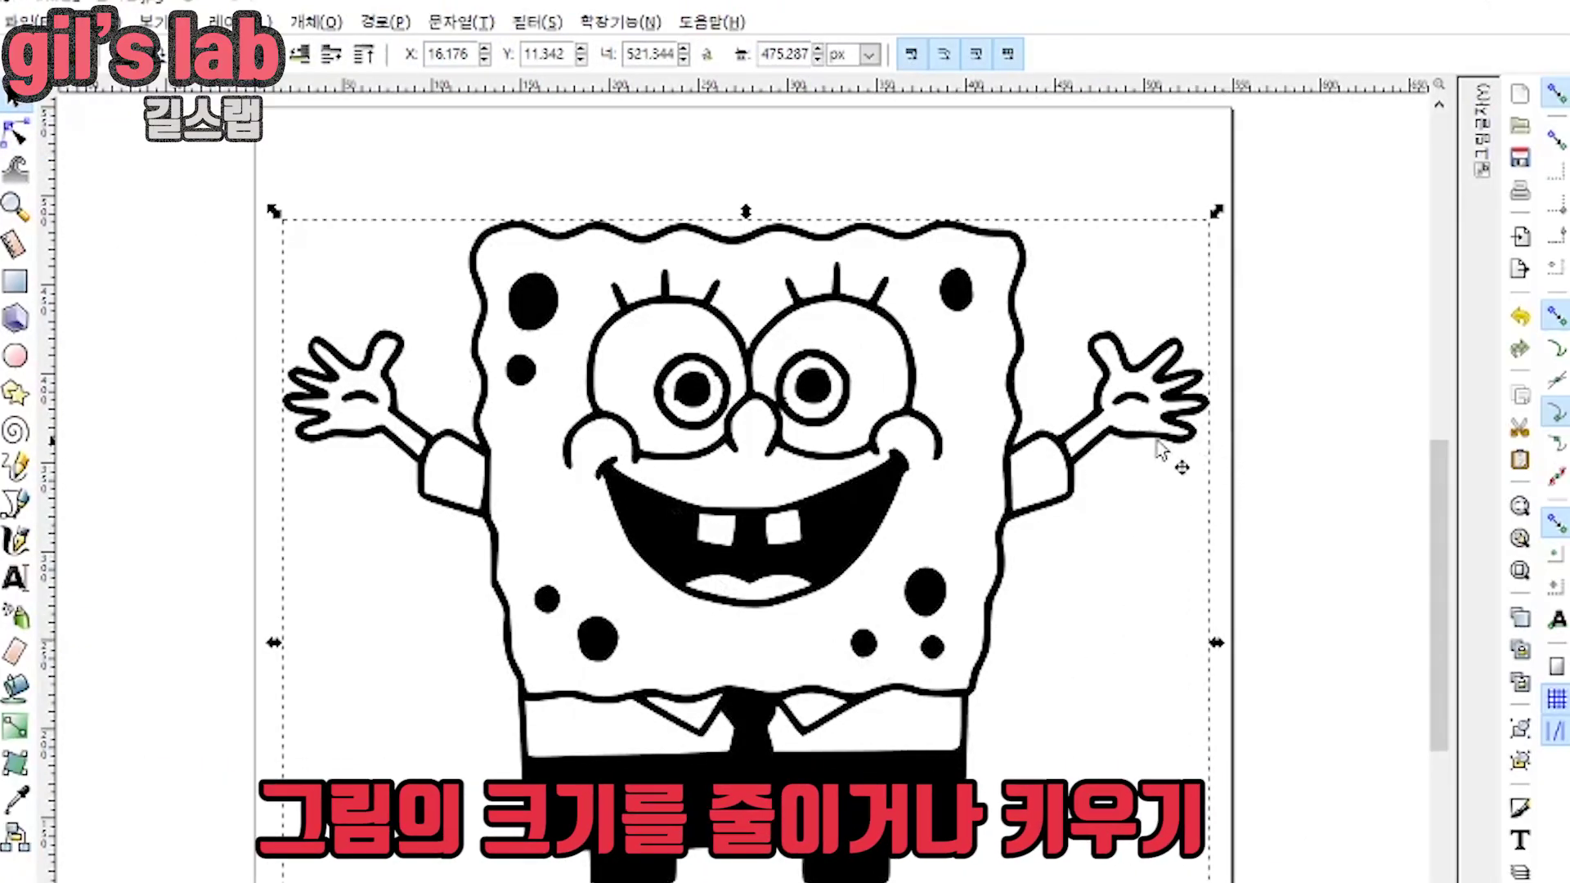
left_click_drag(1203, 230, 972, 301)
left_click_drag(857, 396, 799, 442)
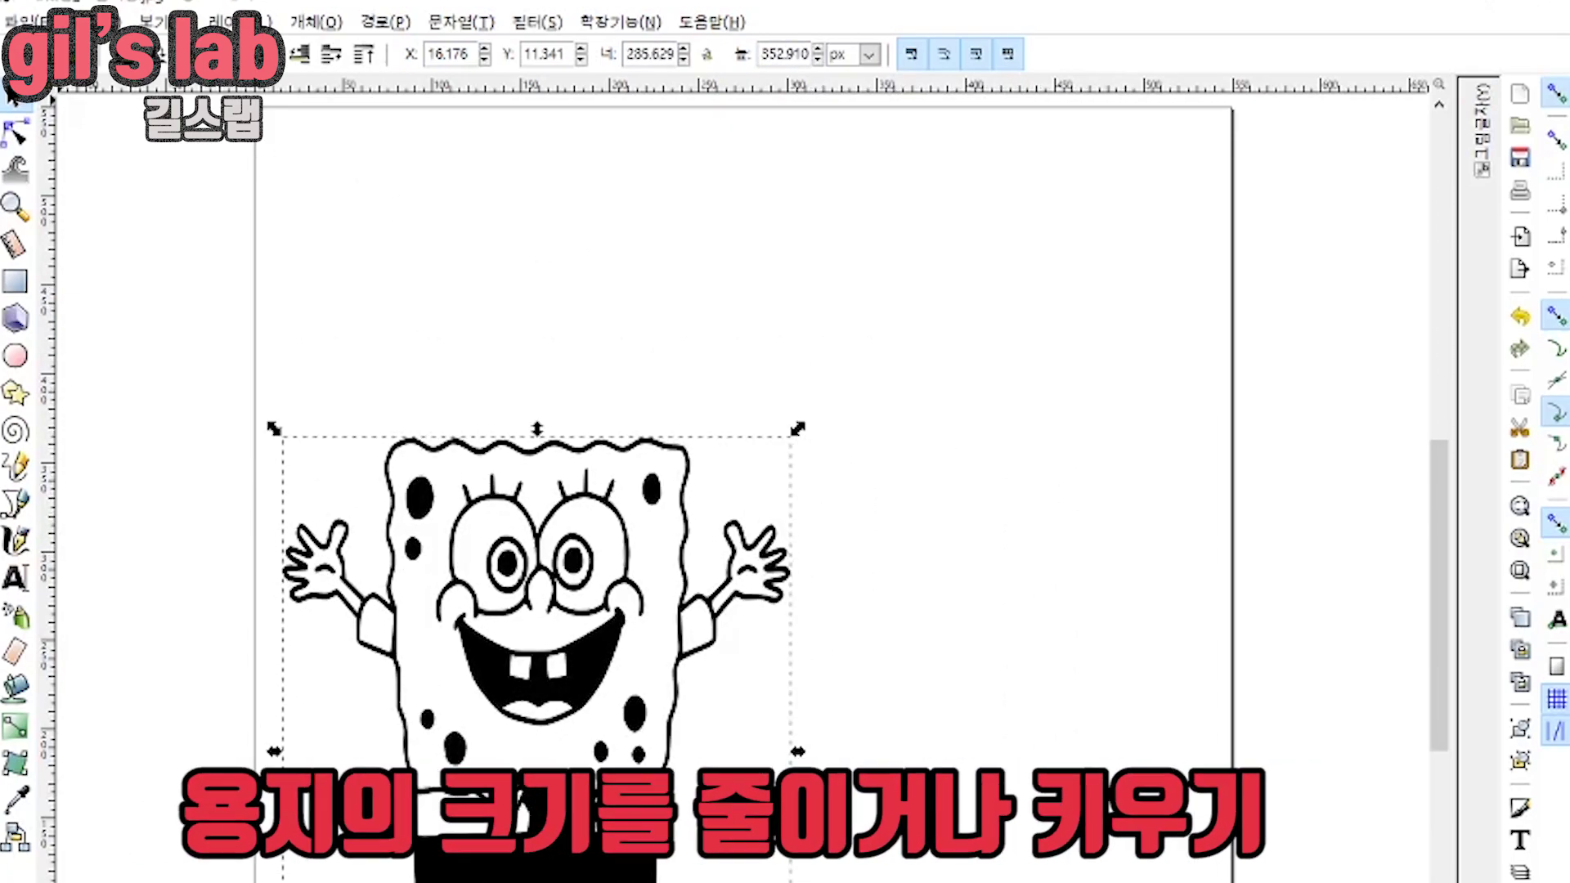
Step: Set the custom page size to 200 px wide and 150 px high in the document properties
left_click(24, 21)
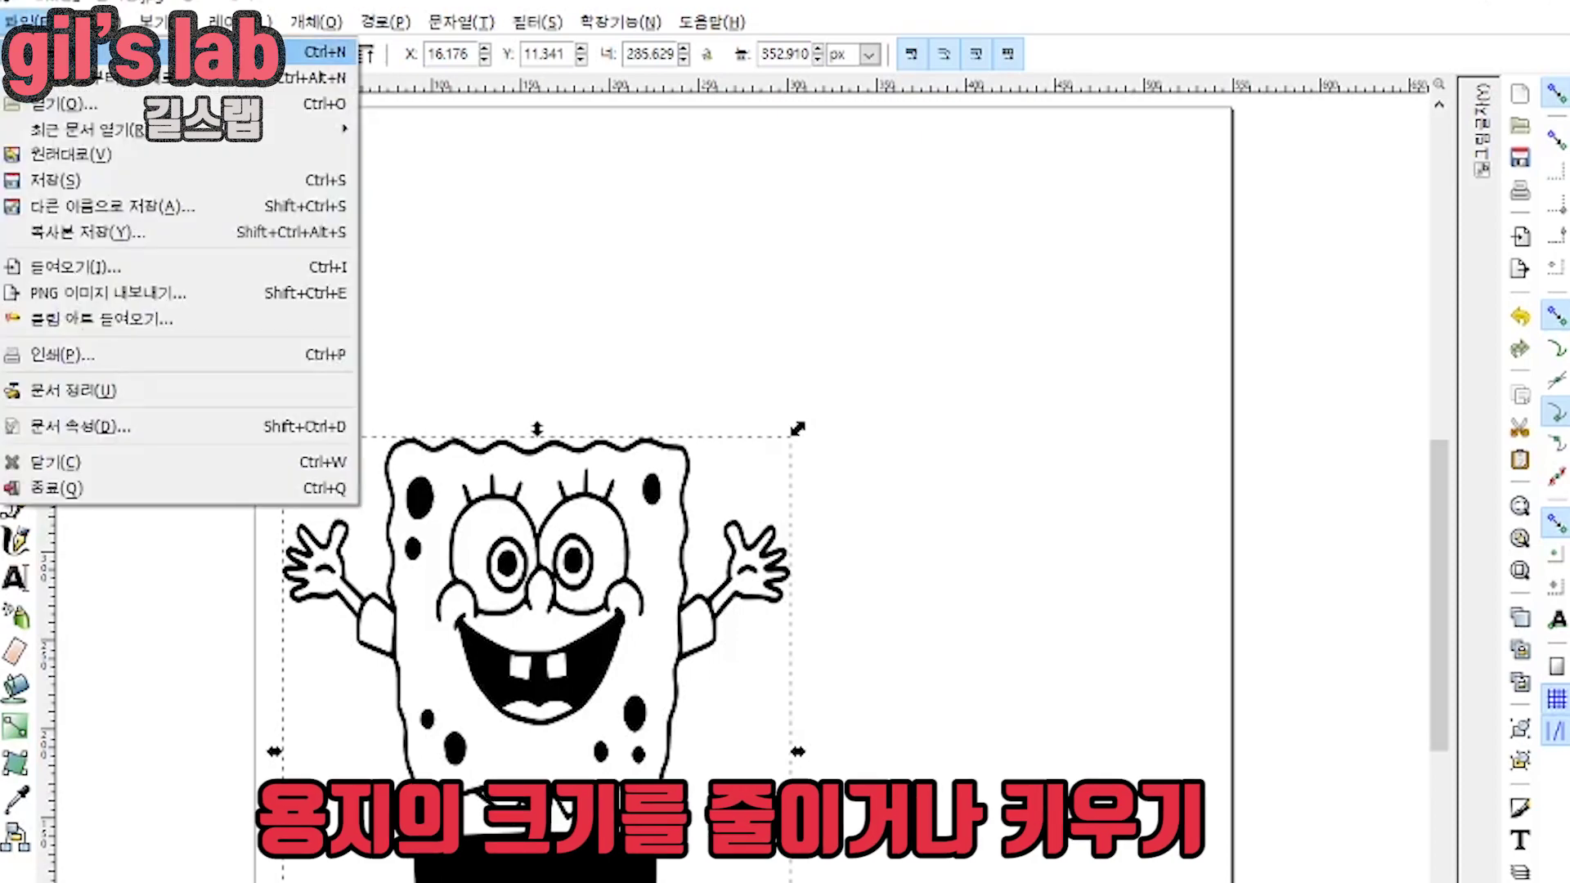
left_click(82, 426)
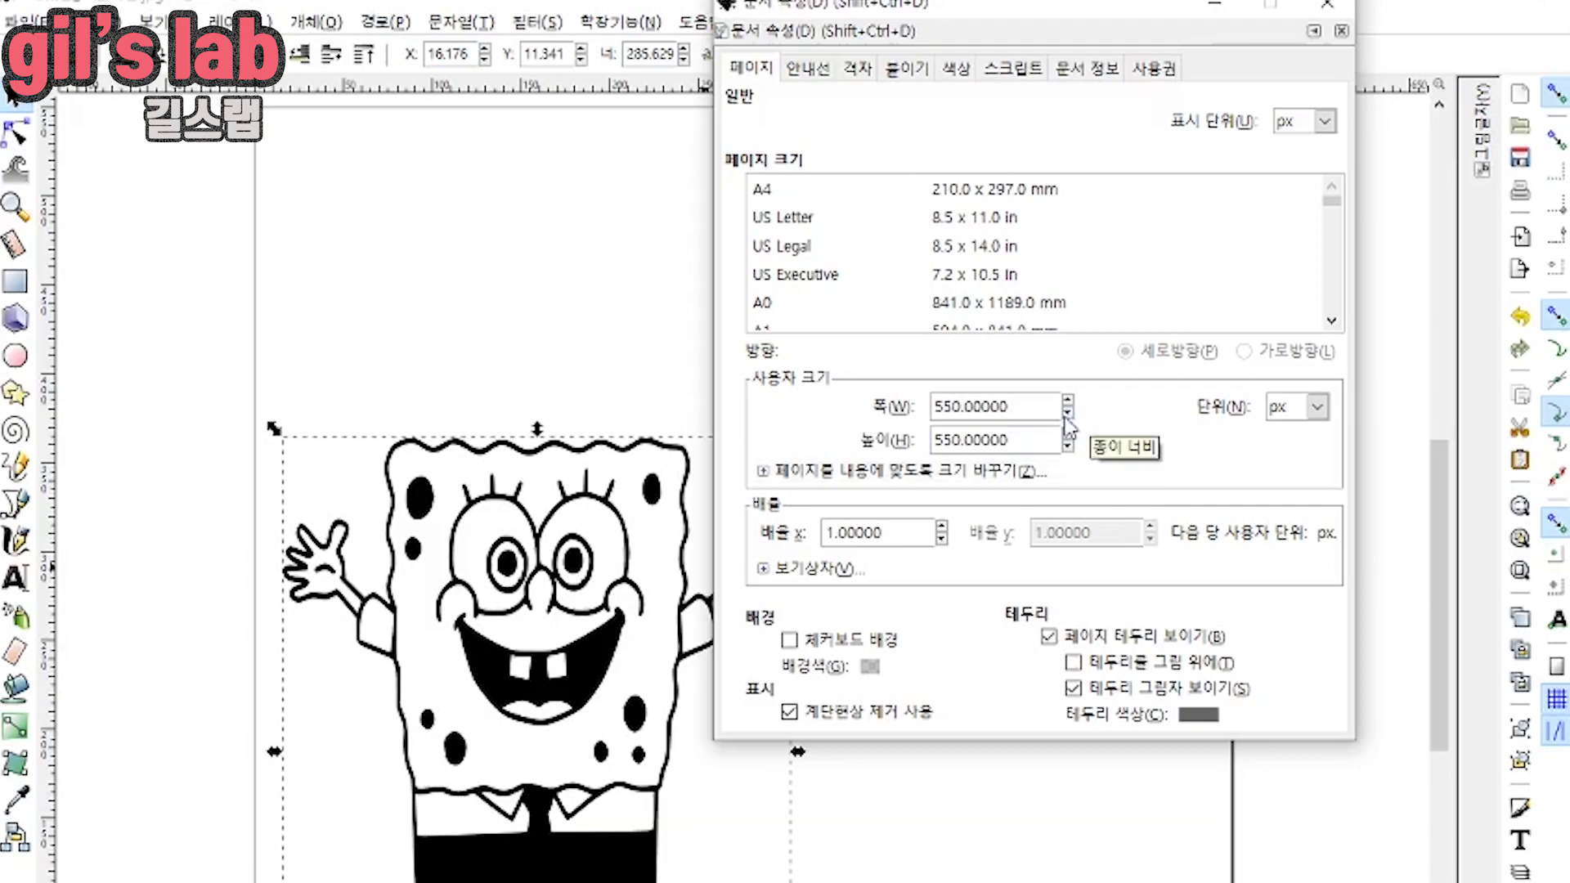
left_click_drag(1014, 406, 897, 404)
type("2")
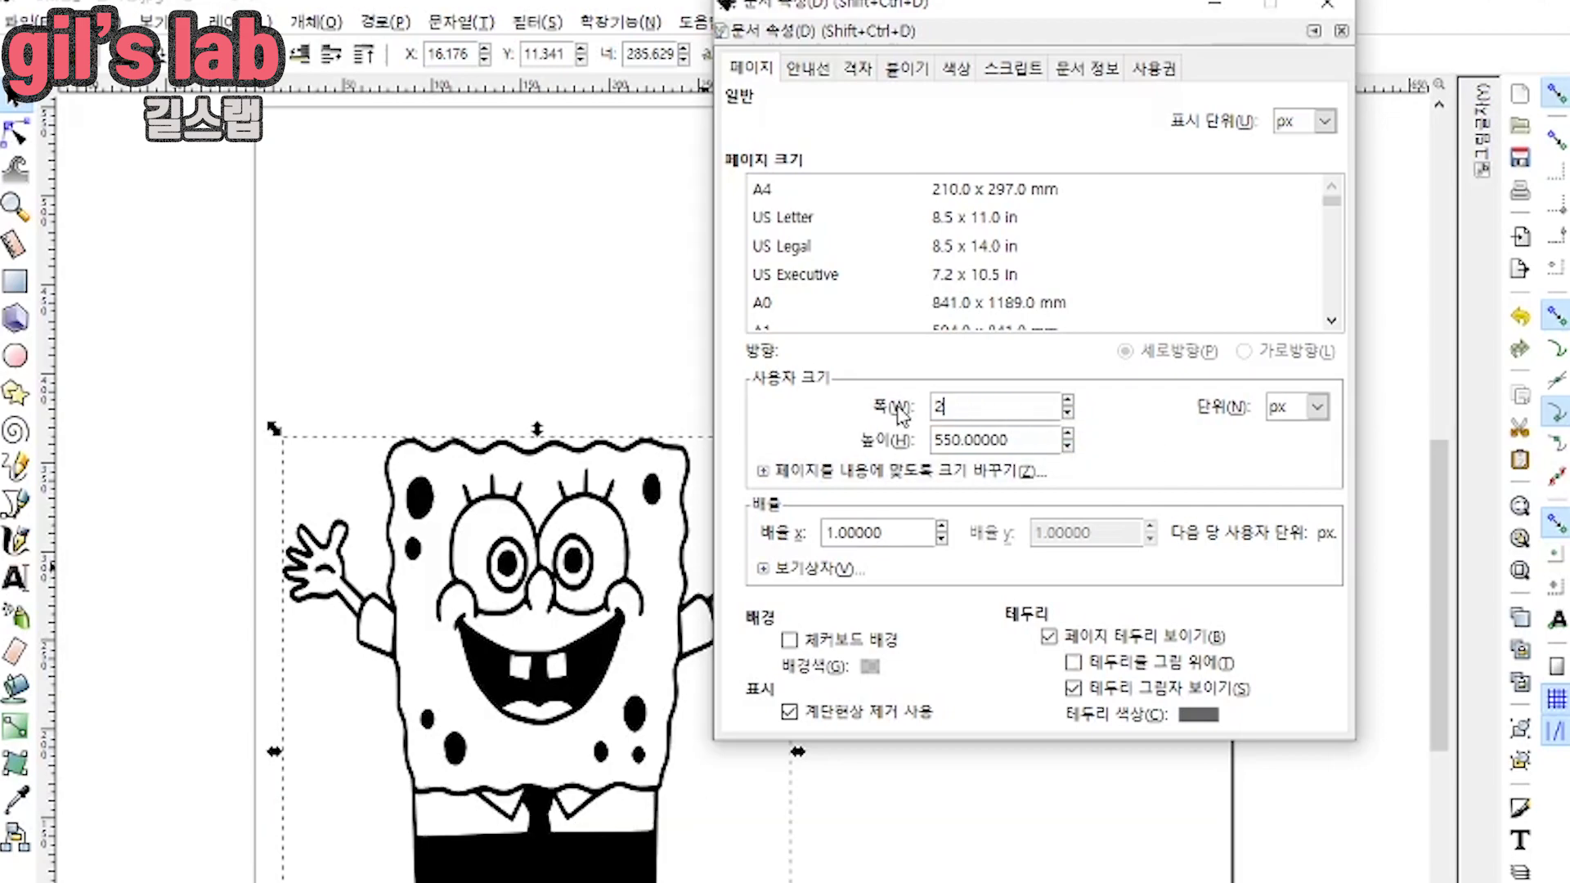
left_click_drag(1012, 443, 908, 444)
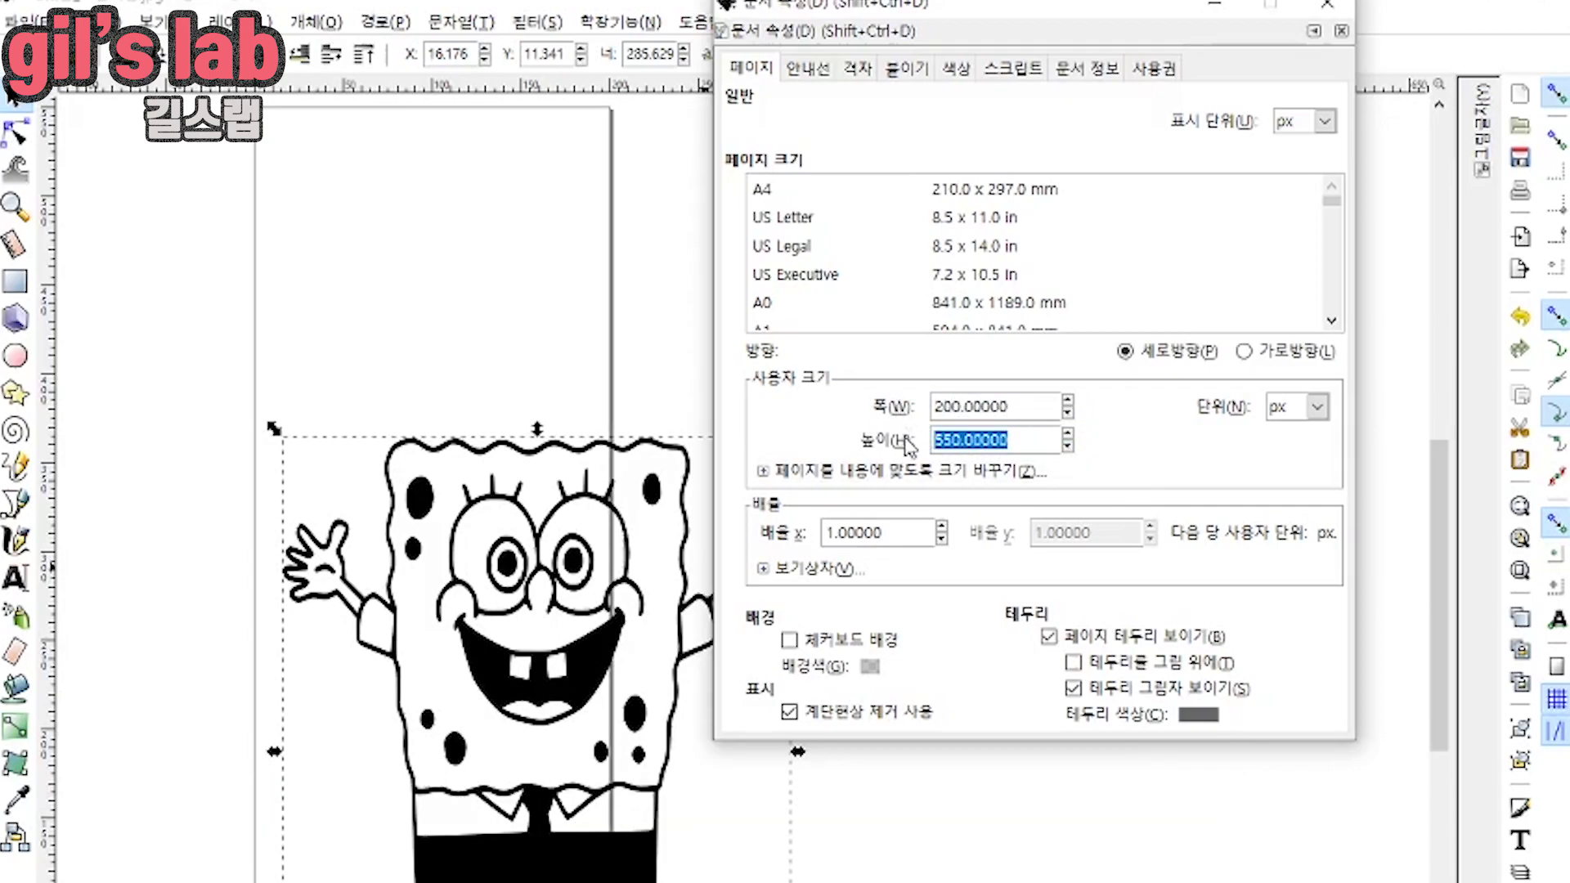
type("150")
key("Return")
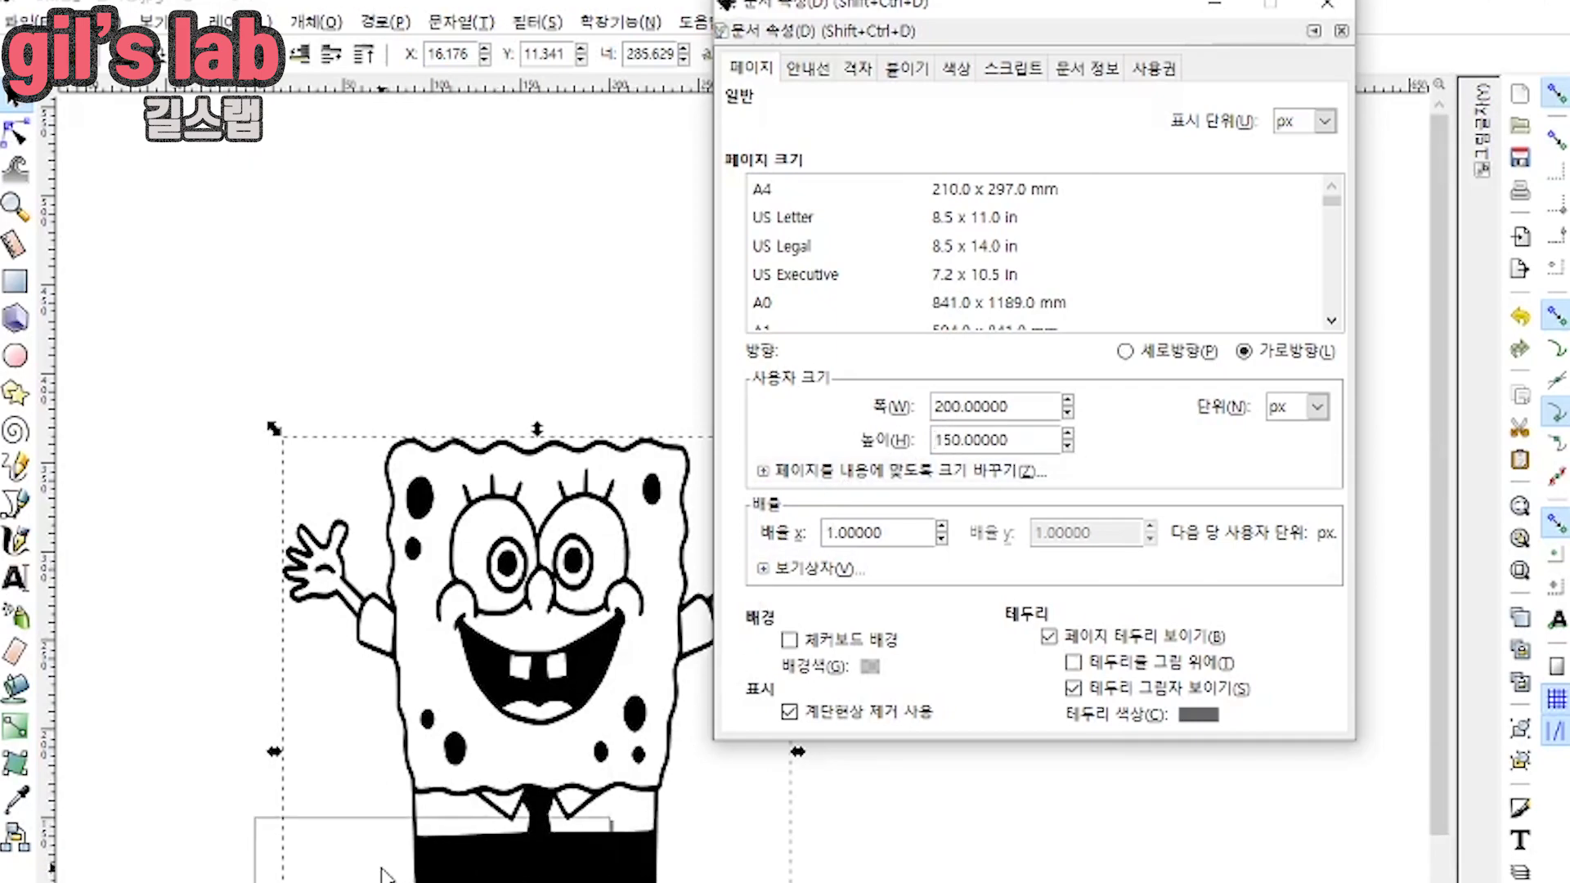
left_click_drag(952, 440, 937, 440)
type("2")
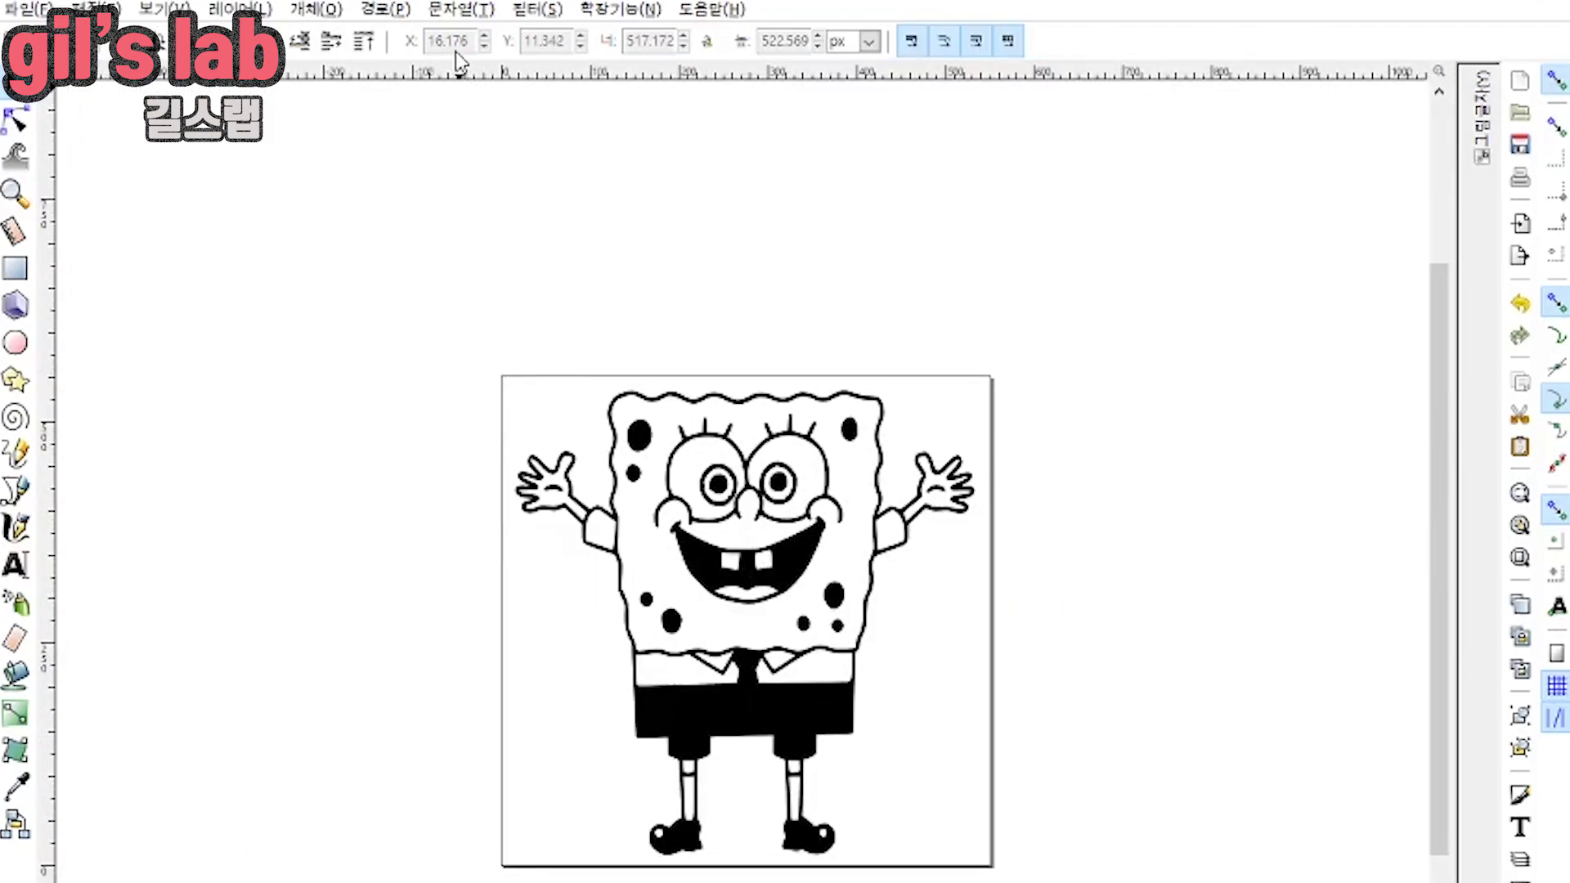
Step: Generate servo pen G-code with 4xiDraw Tools as 4xiDraw.gcode in c:\gcode, in mm with a numeric suffix, and inspect the page's origin markers
left_click(620, 10)
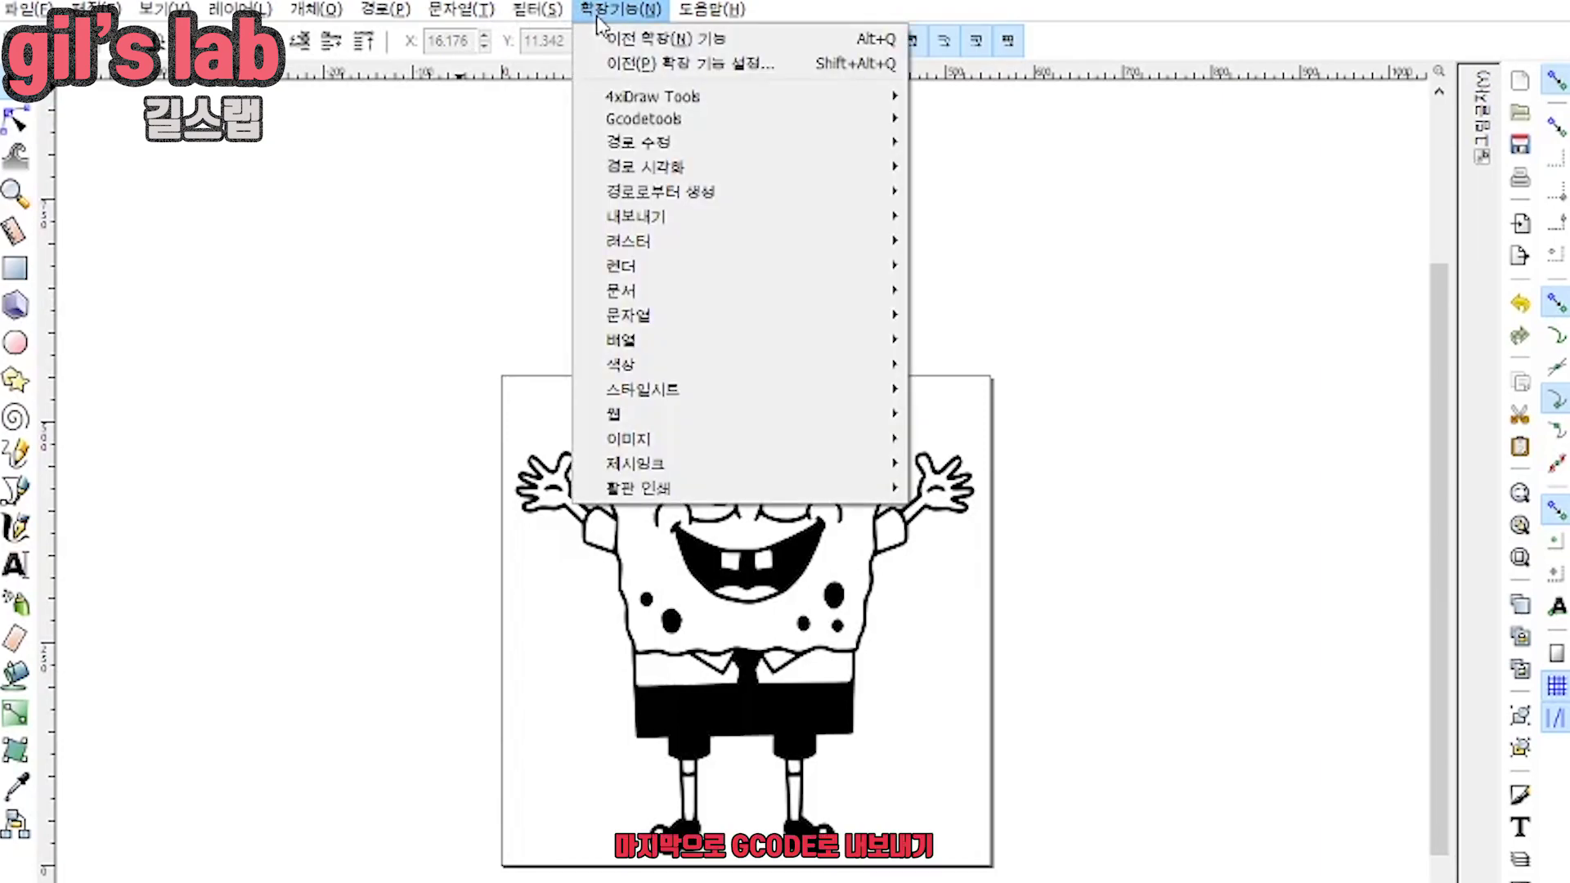
mouse_move(654, 96)
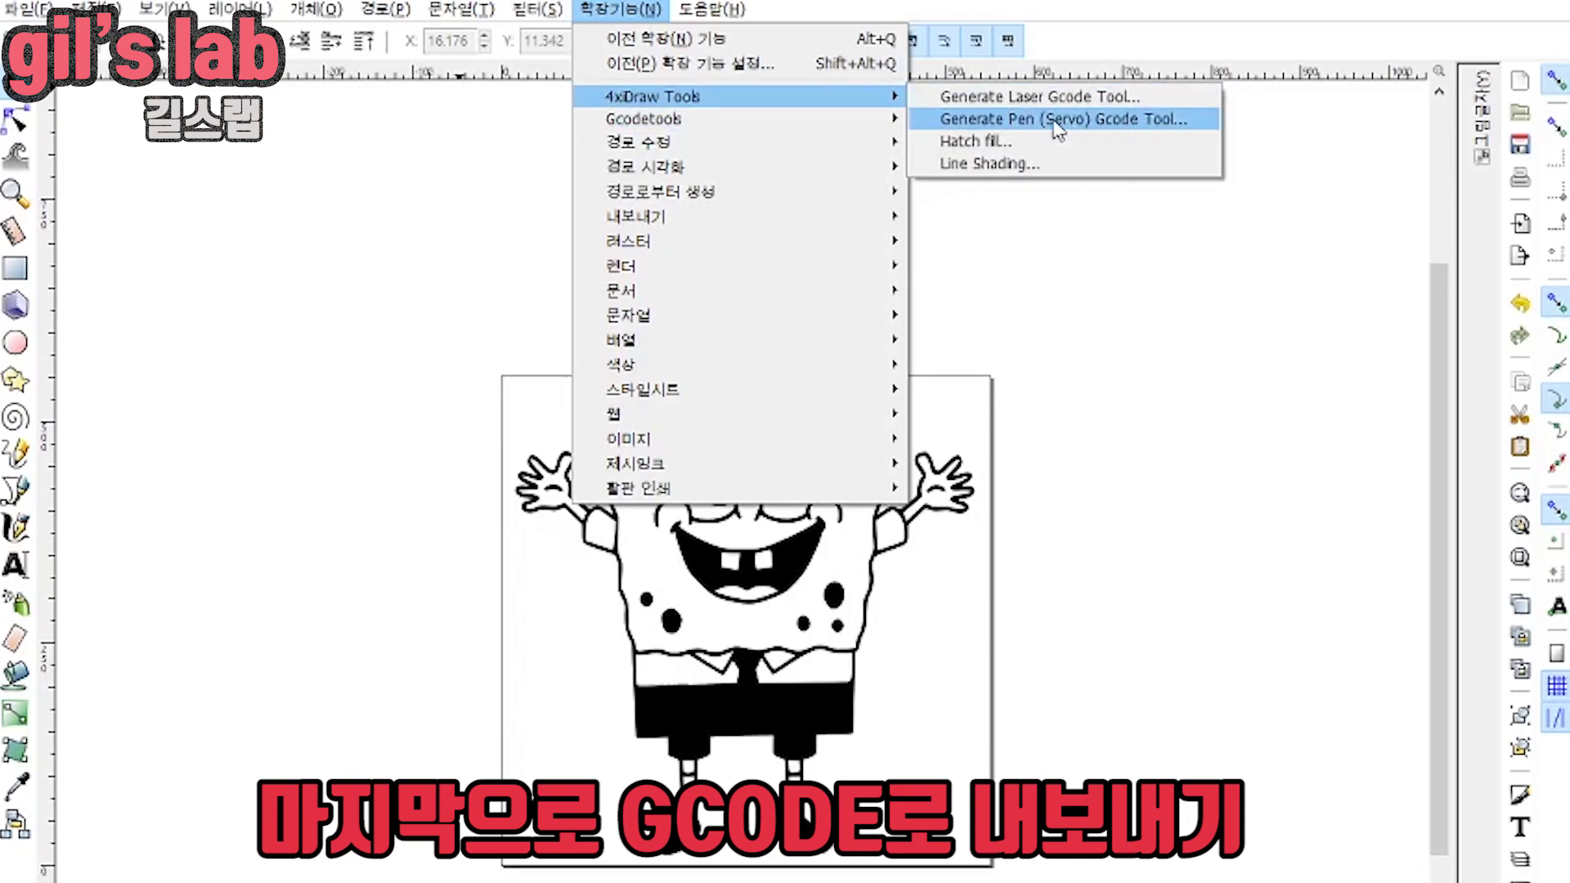
left_click(1099, 121)
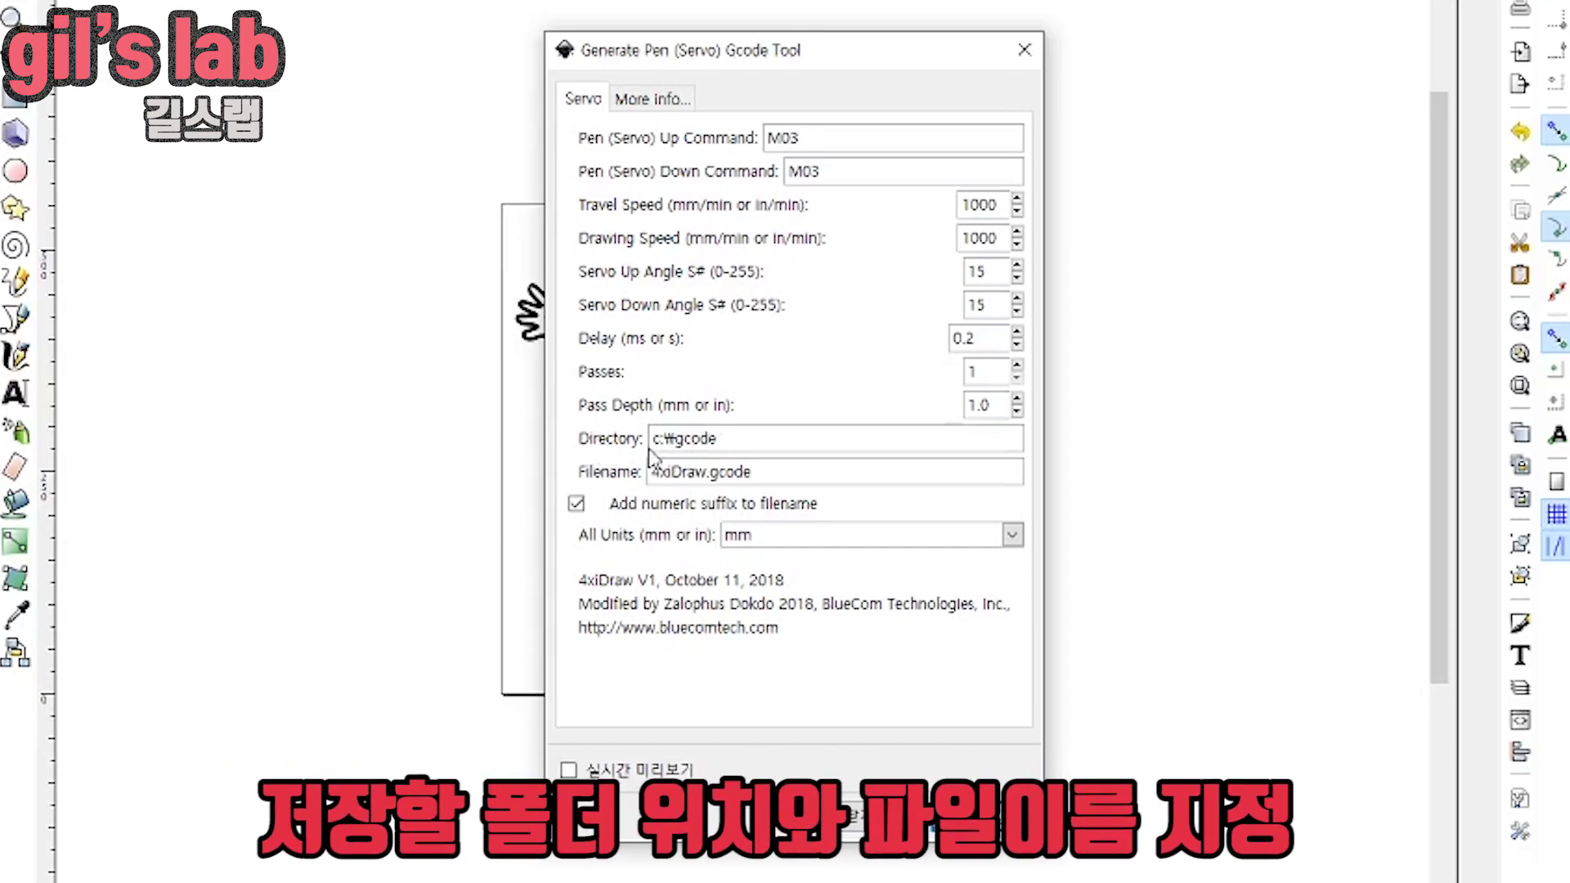
left_click_drag(653, 440, 733, 442)
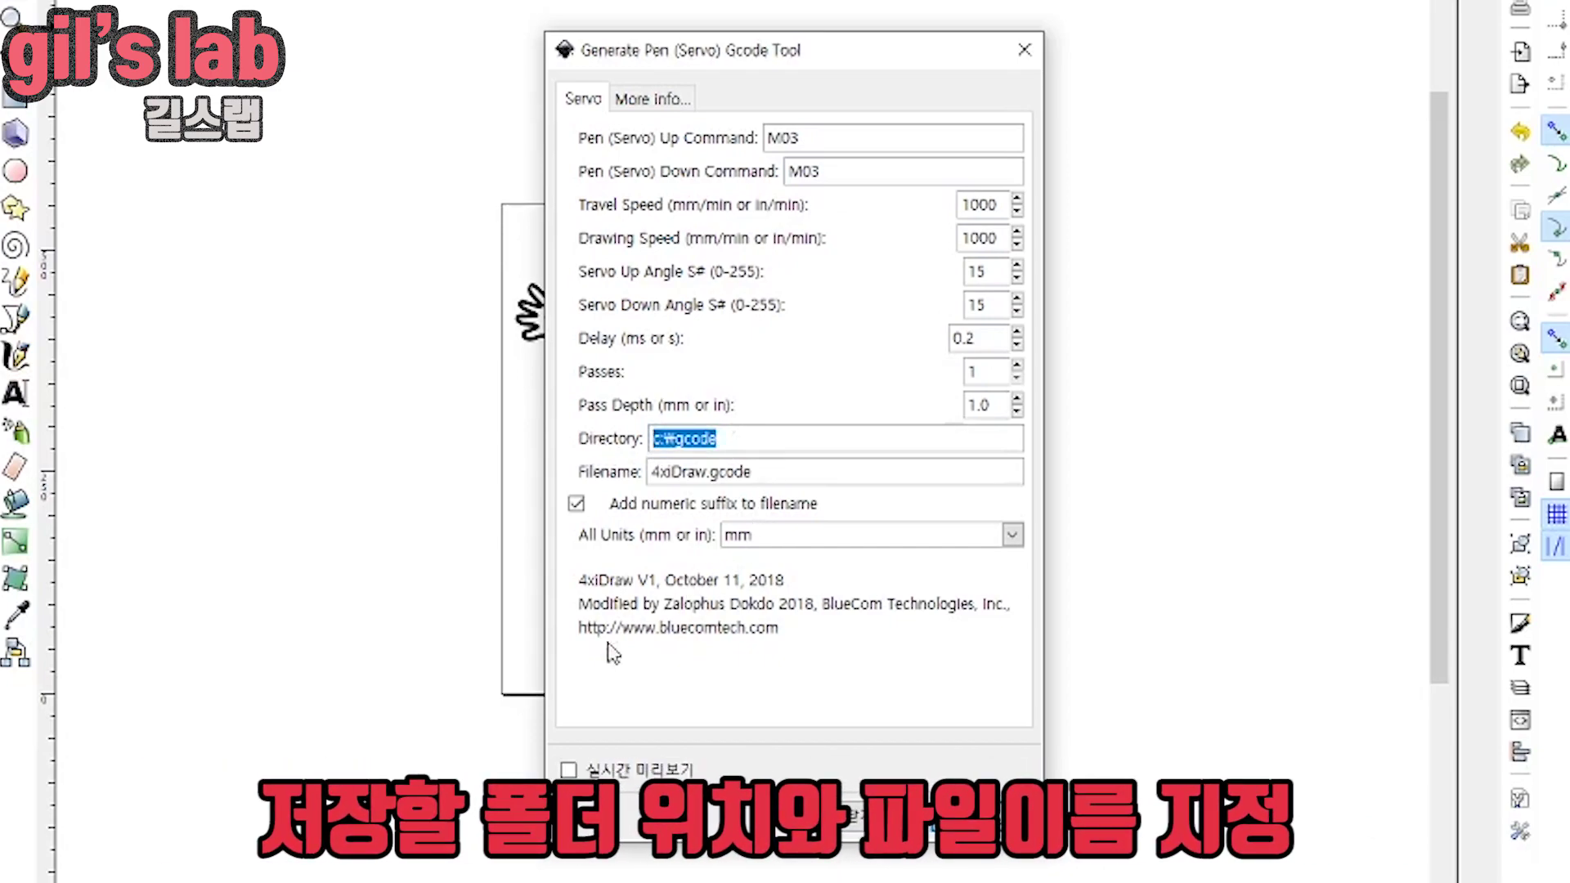
left_click_drag(765, 472, 647, 471)
left_click(813, 475)
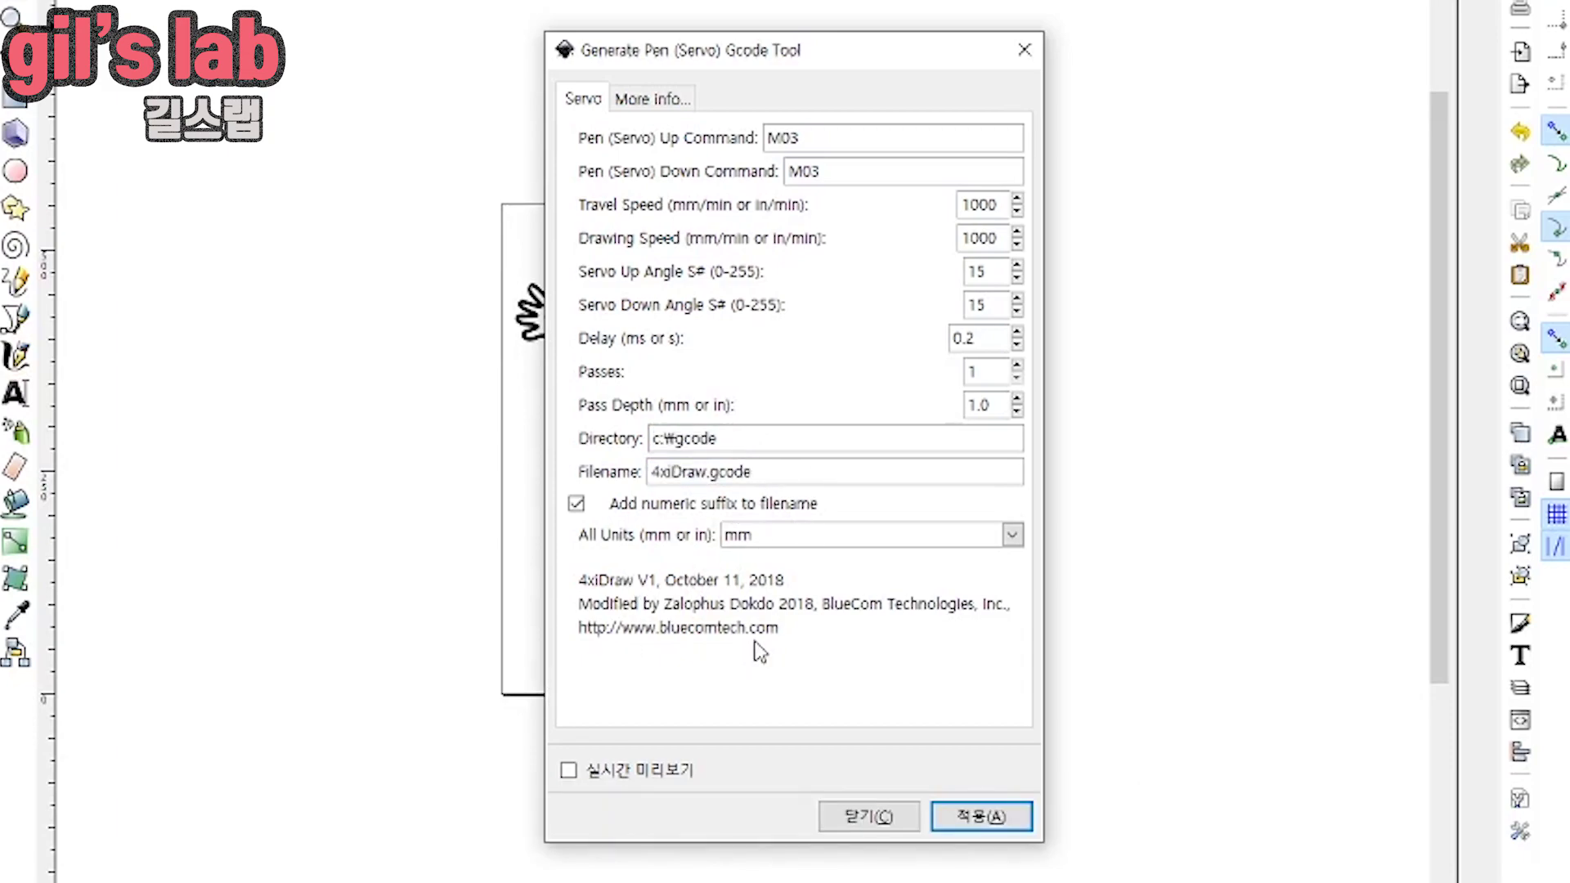
left_click(967, 818)
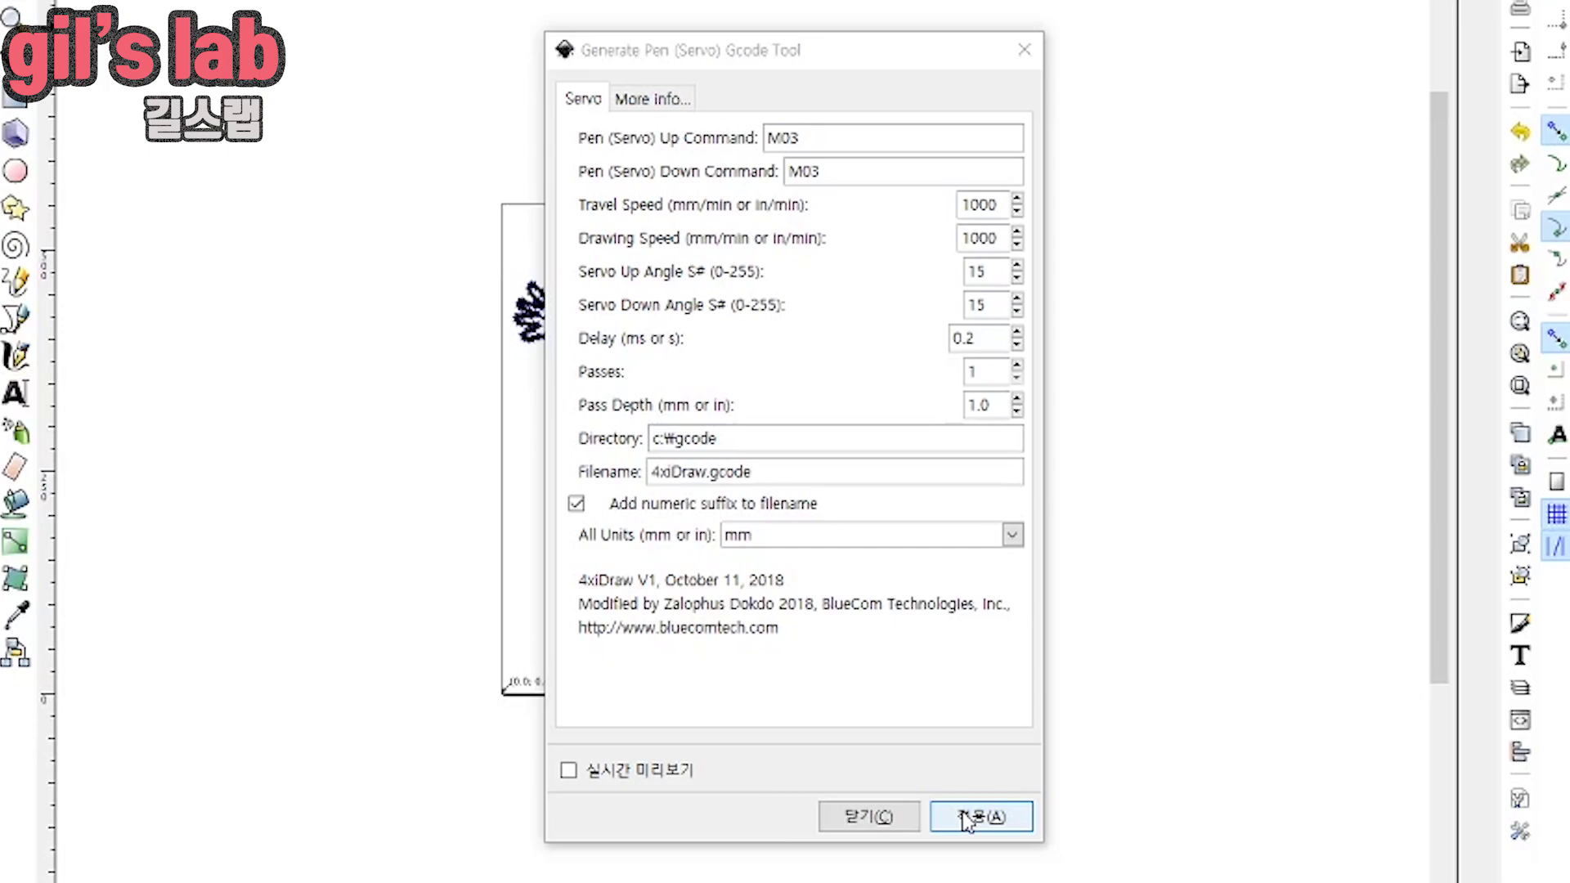
left_click(899, 819)
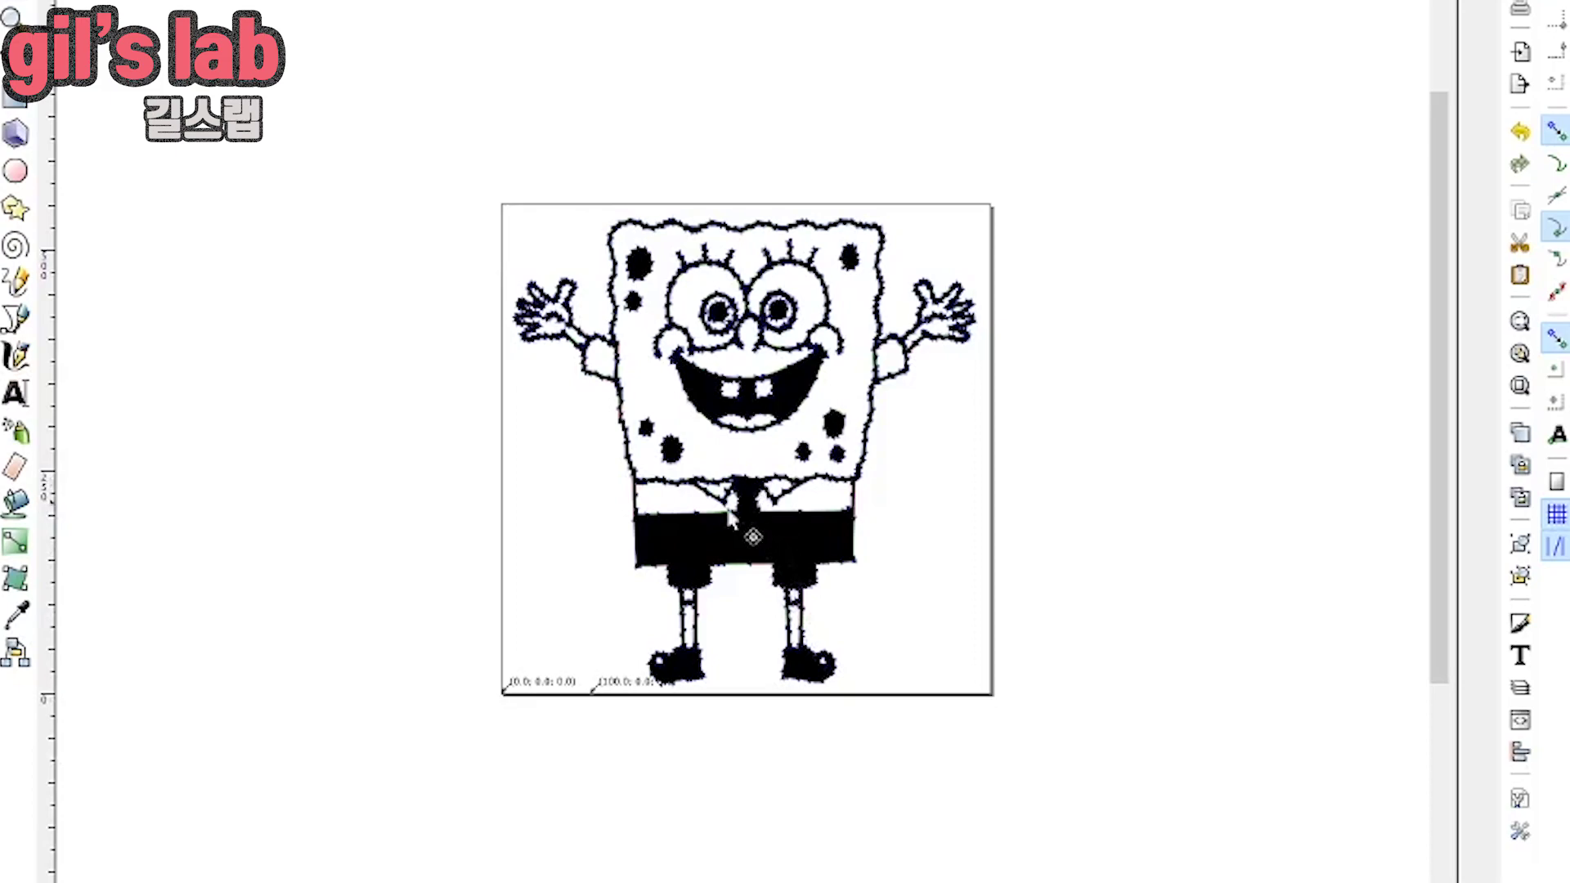
scroll(582, 714, "down", 2)
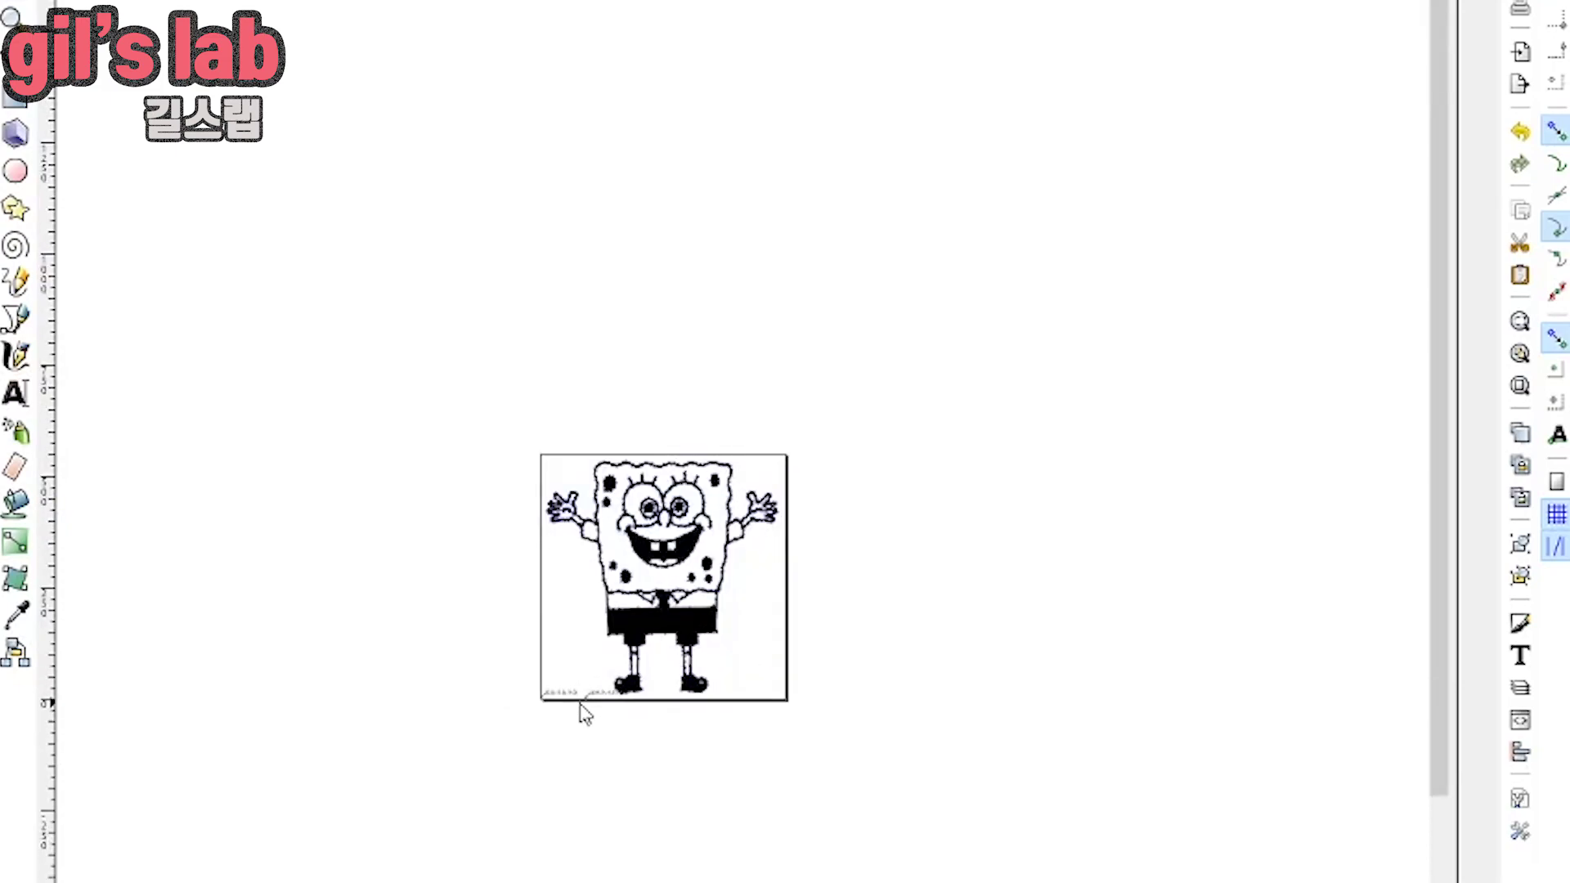
scroll(582, 711, "up", 5)
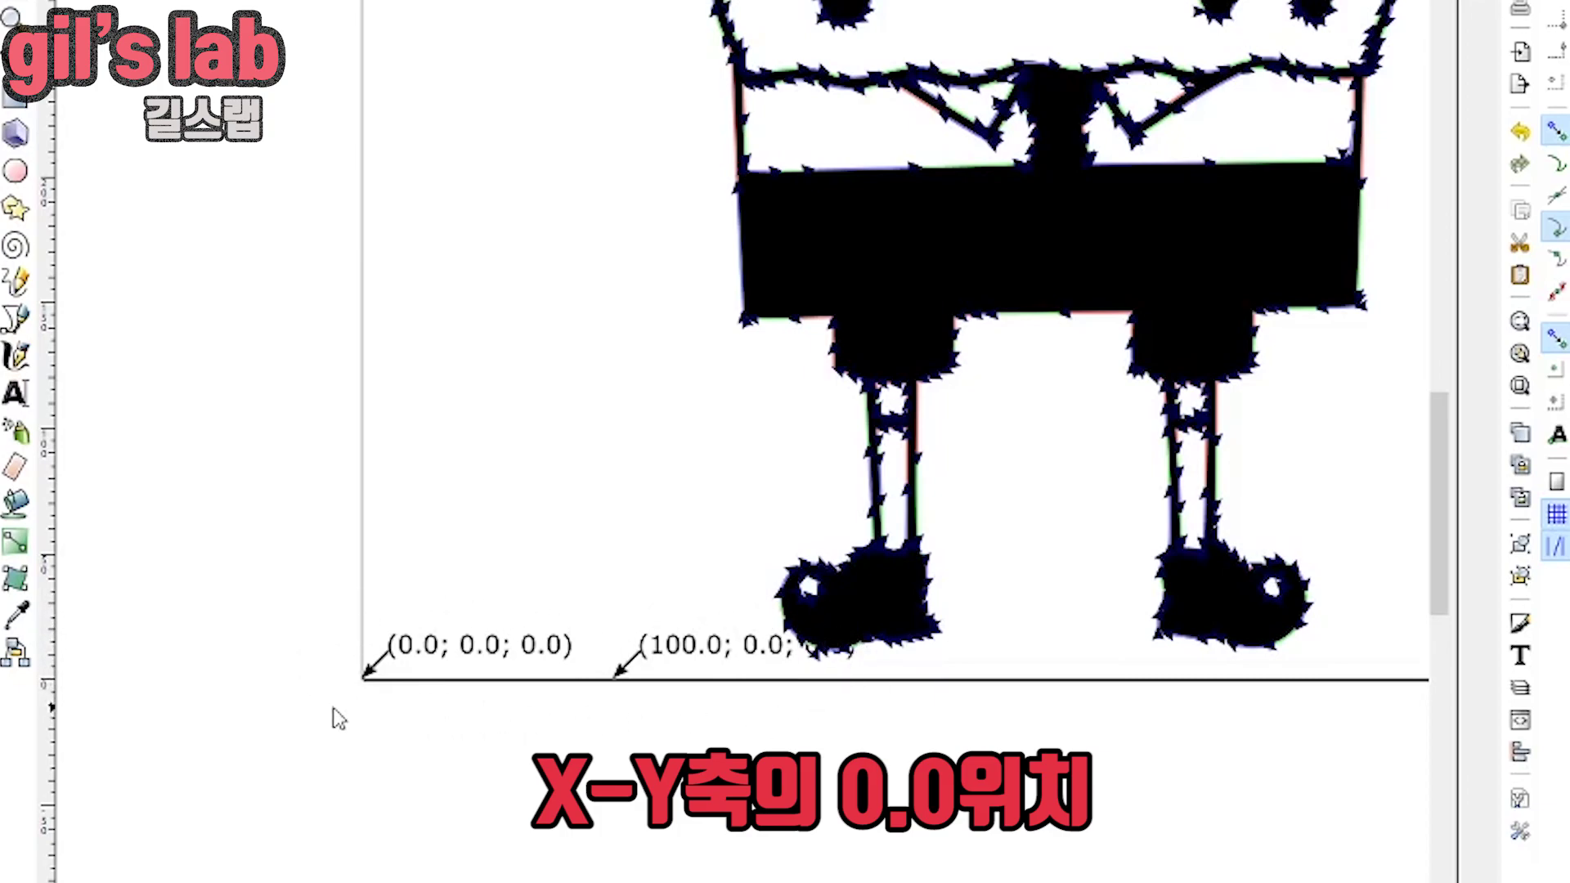
scroll(742, 573, "down", 2)
scroll(742, 572, "down", 2)
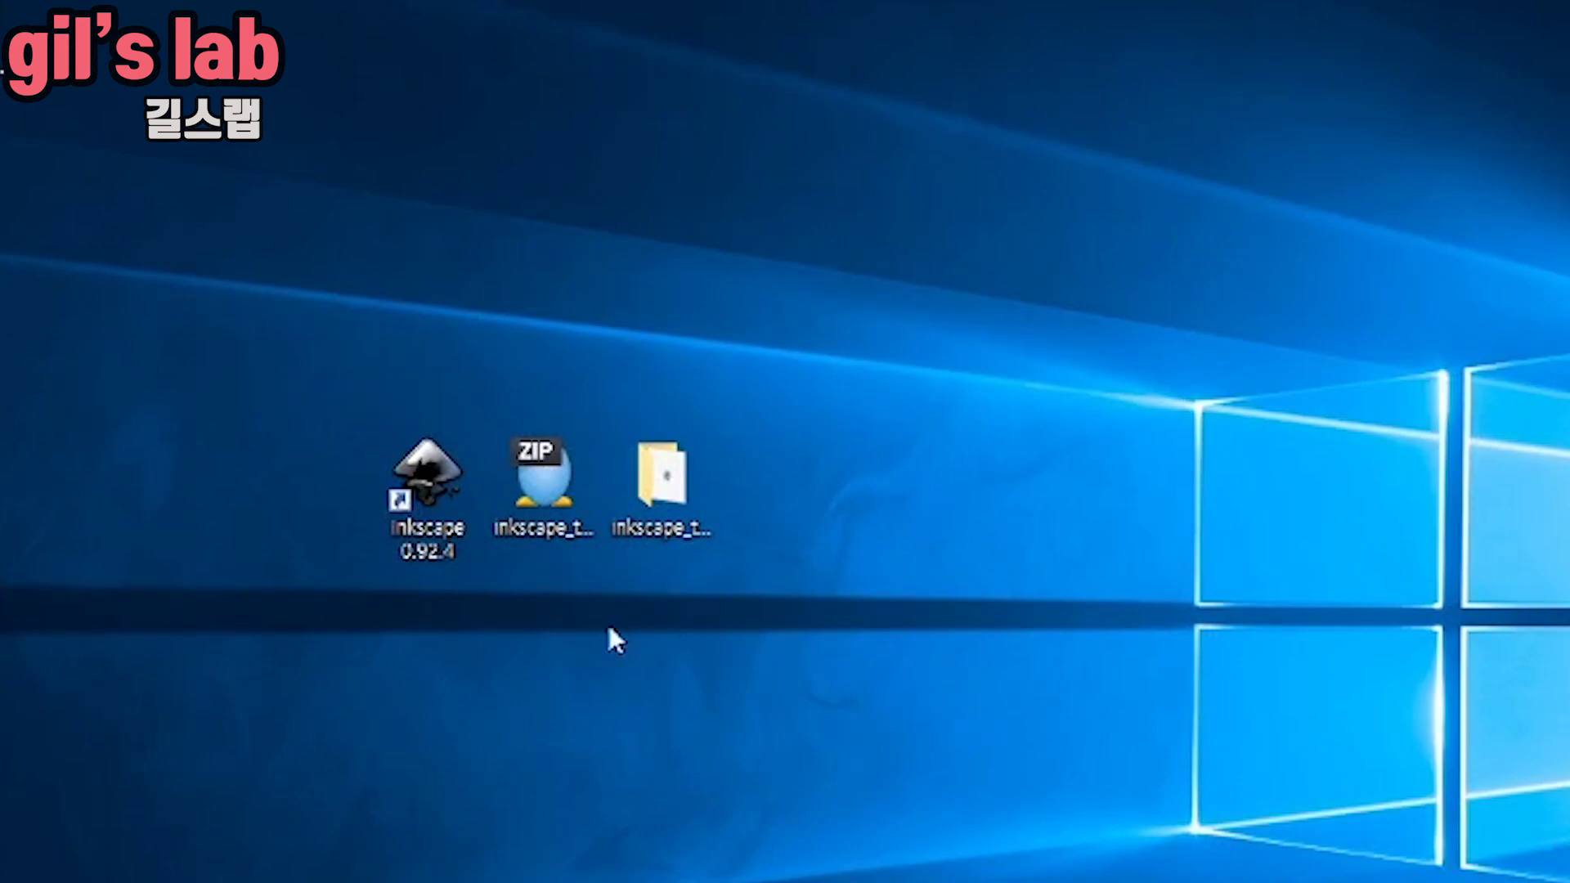
Step: Extract the UniversalGcodeSender-v1.0.9 archive from the desktop Inkscape_to_servo_gcode folder into its own subfolder, accepting the suspicious-file warning
double_click(665, 527)
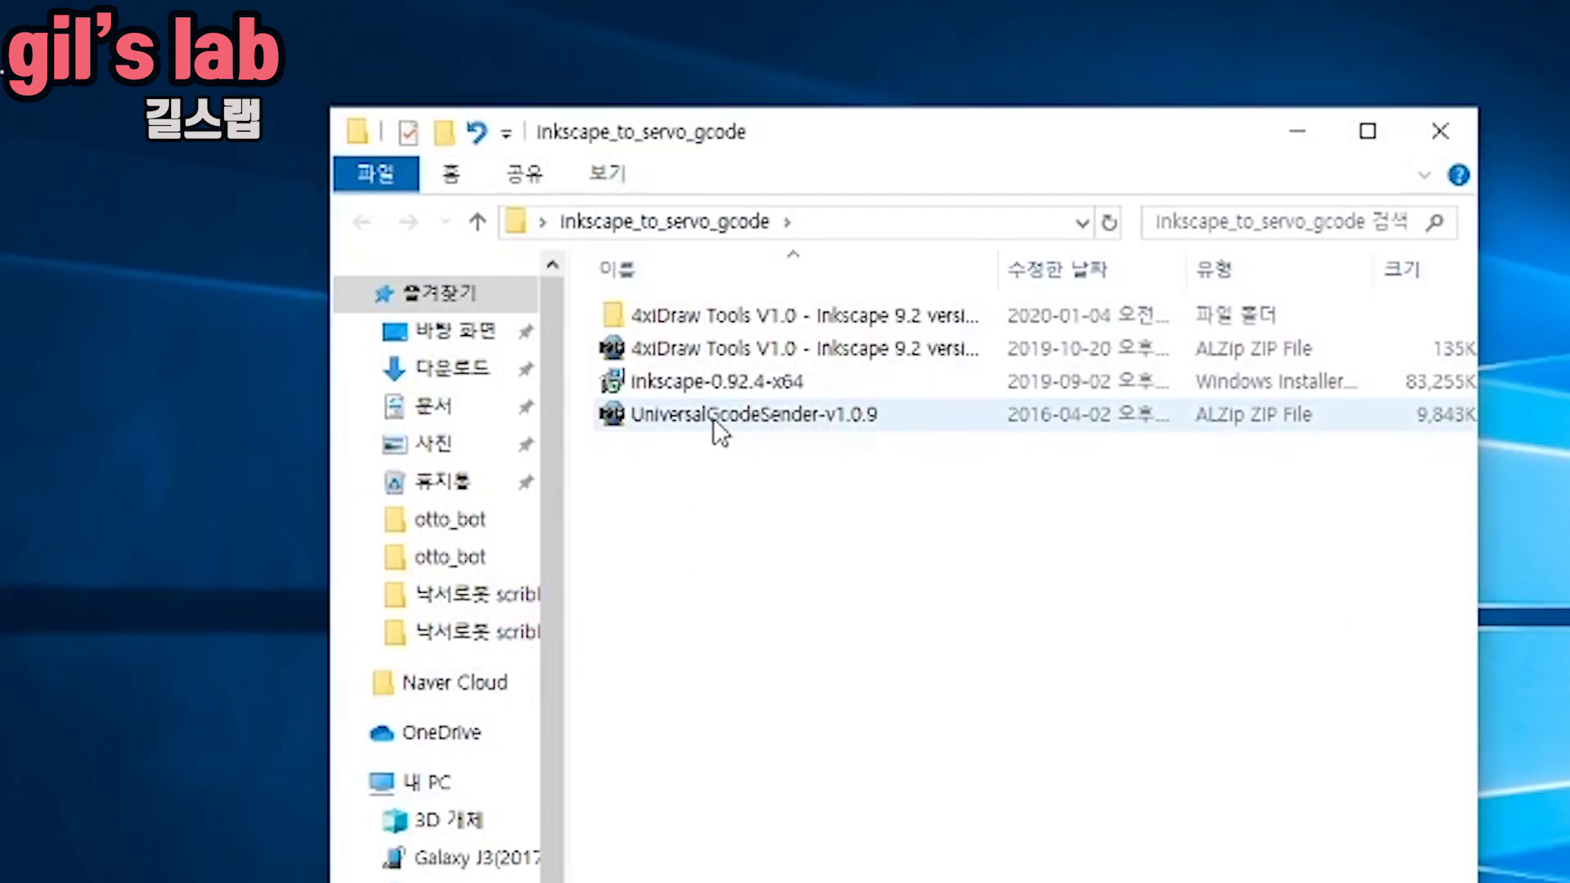
right_click(713, 419)
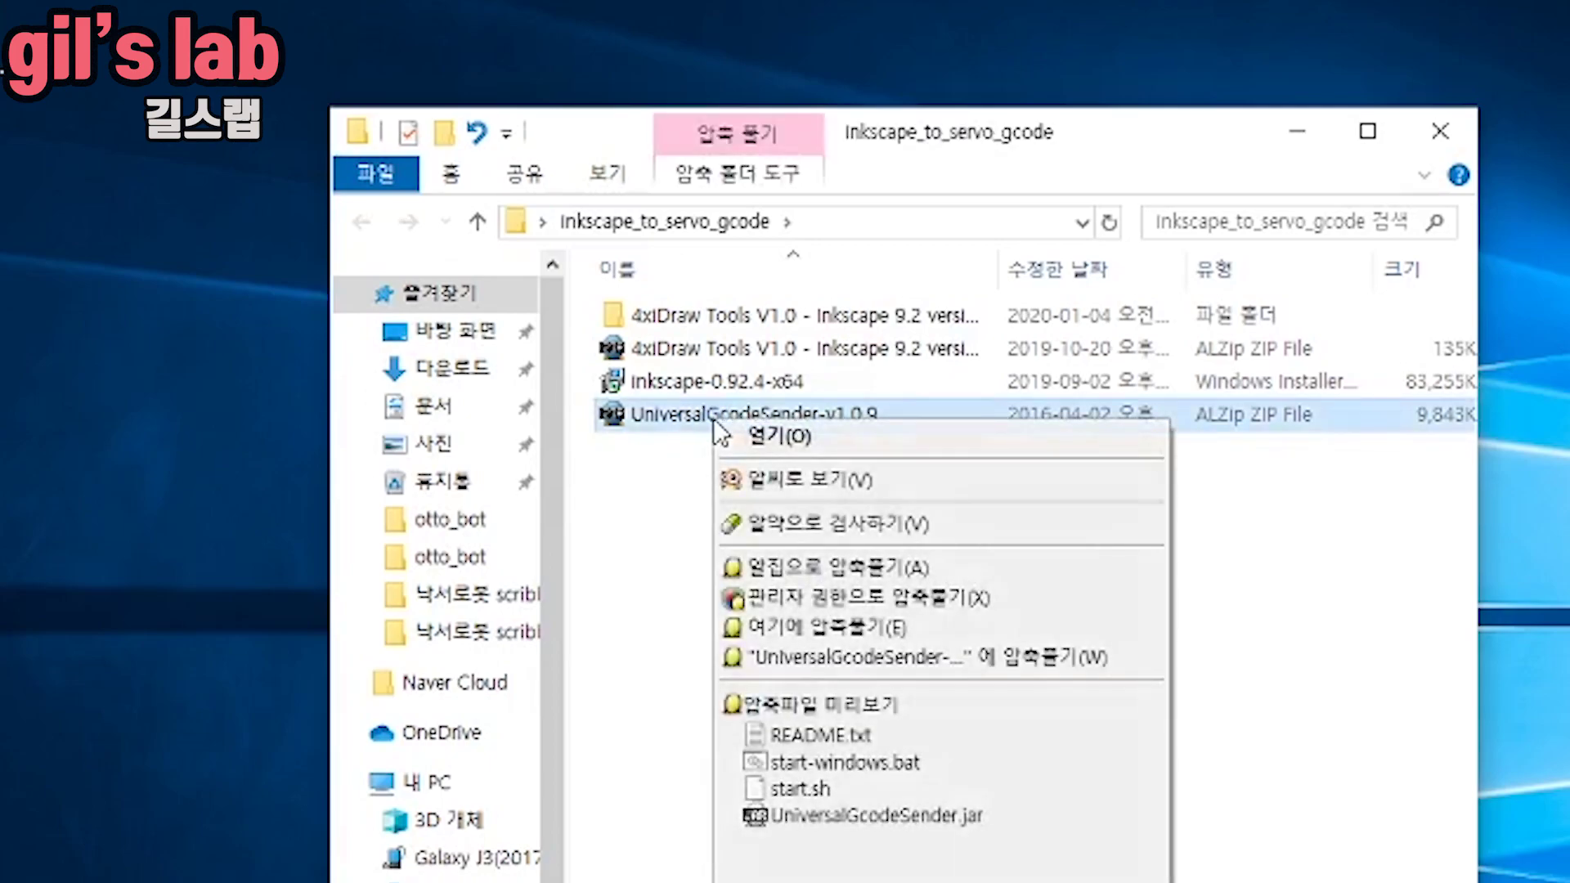
left_click(944, 658)
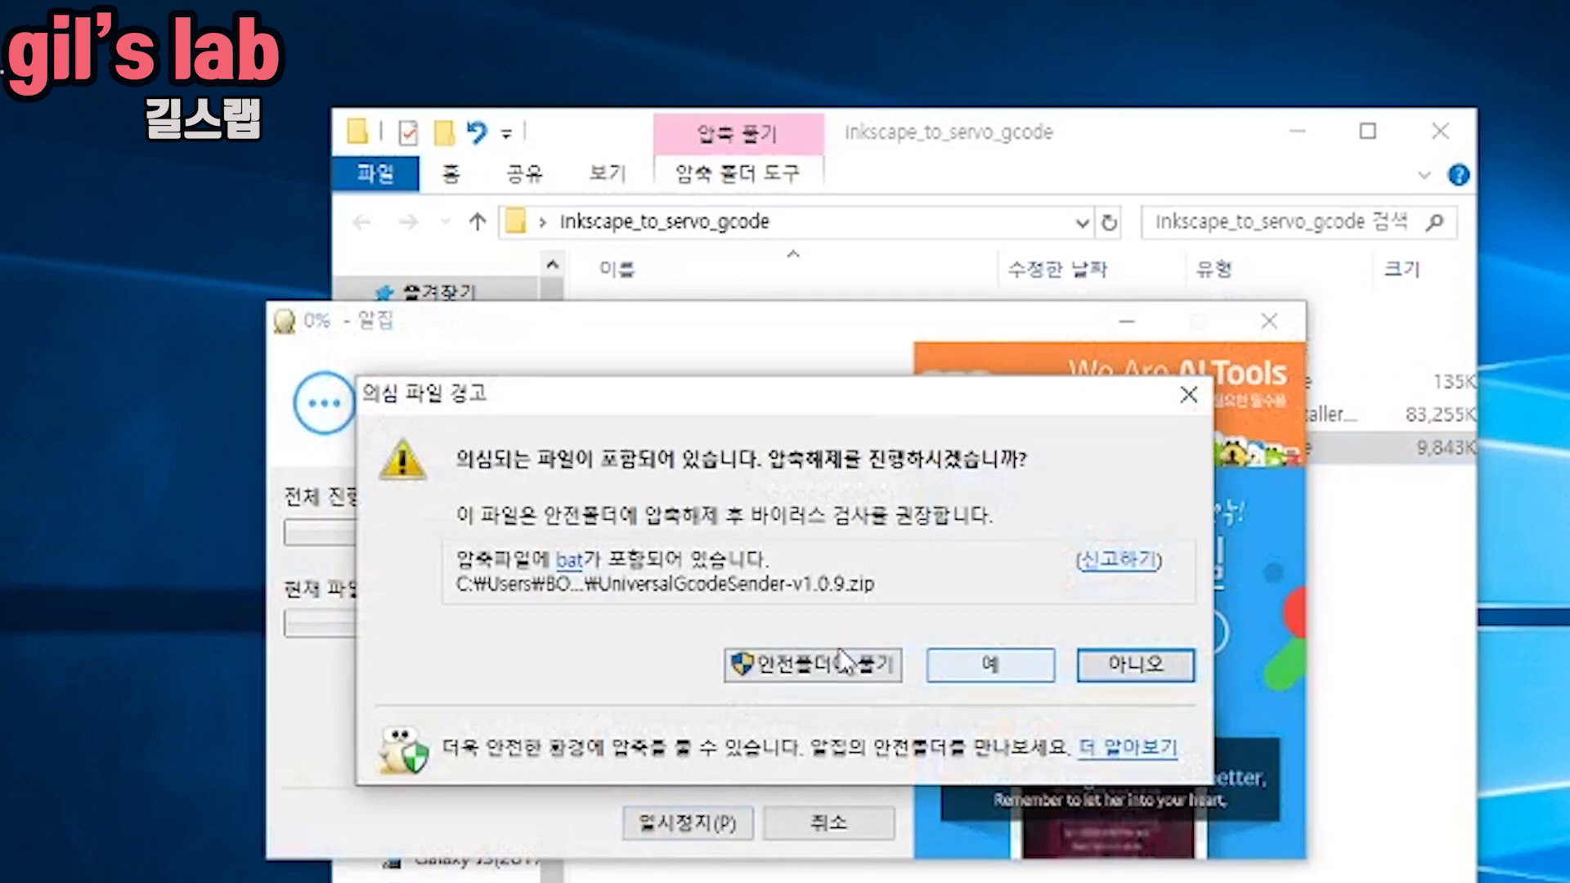
left_click(968, 662)
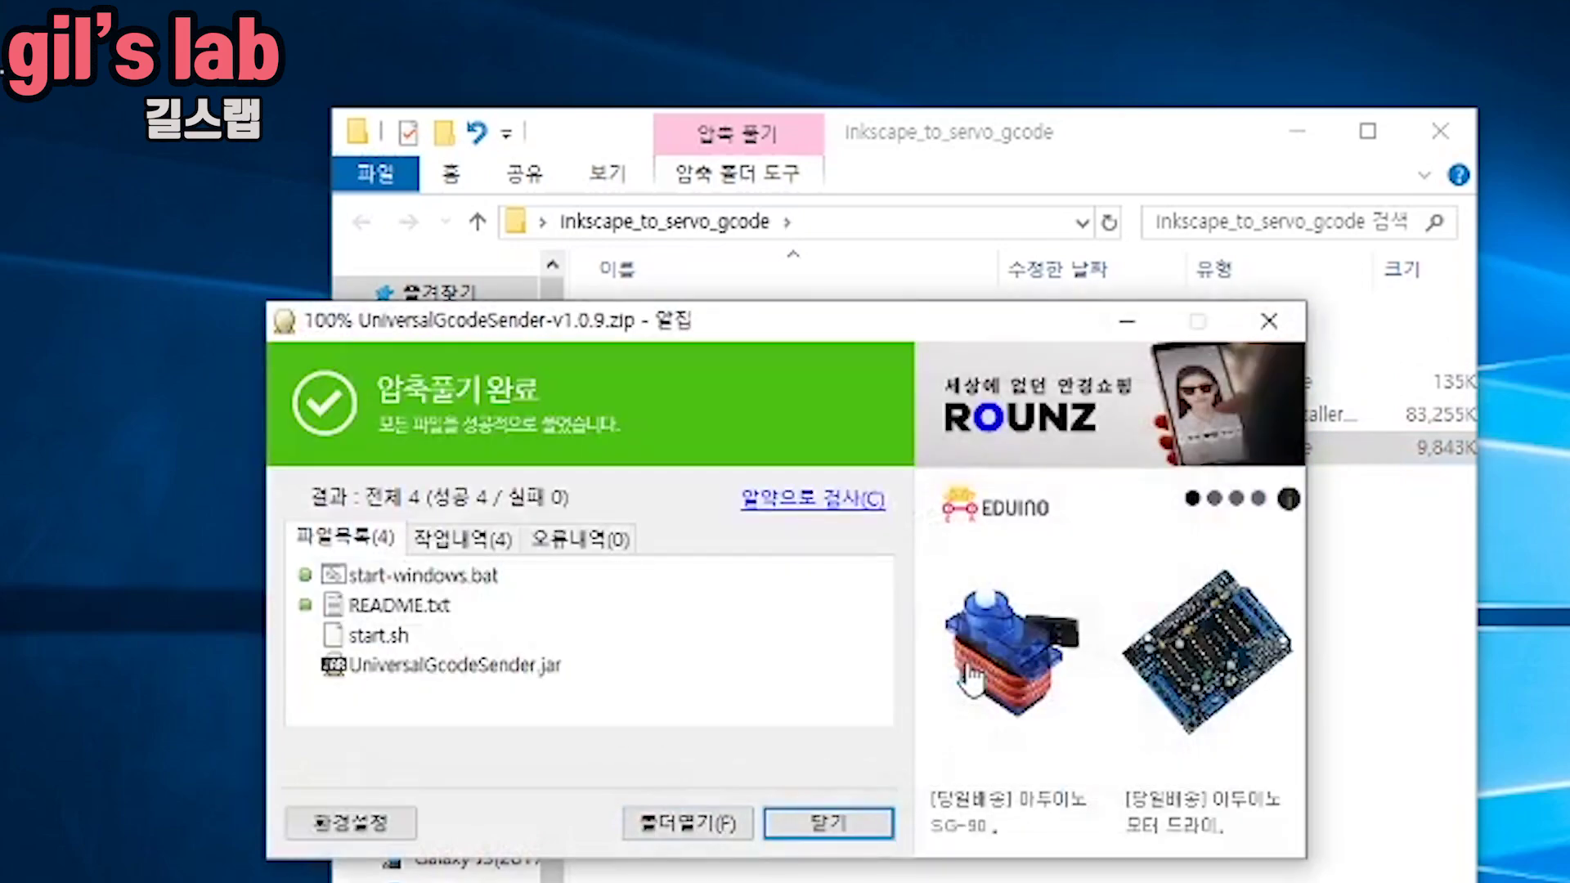
left_click(827, 821)
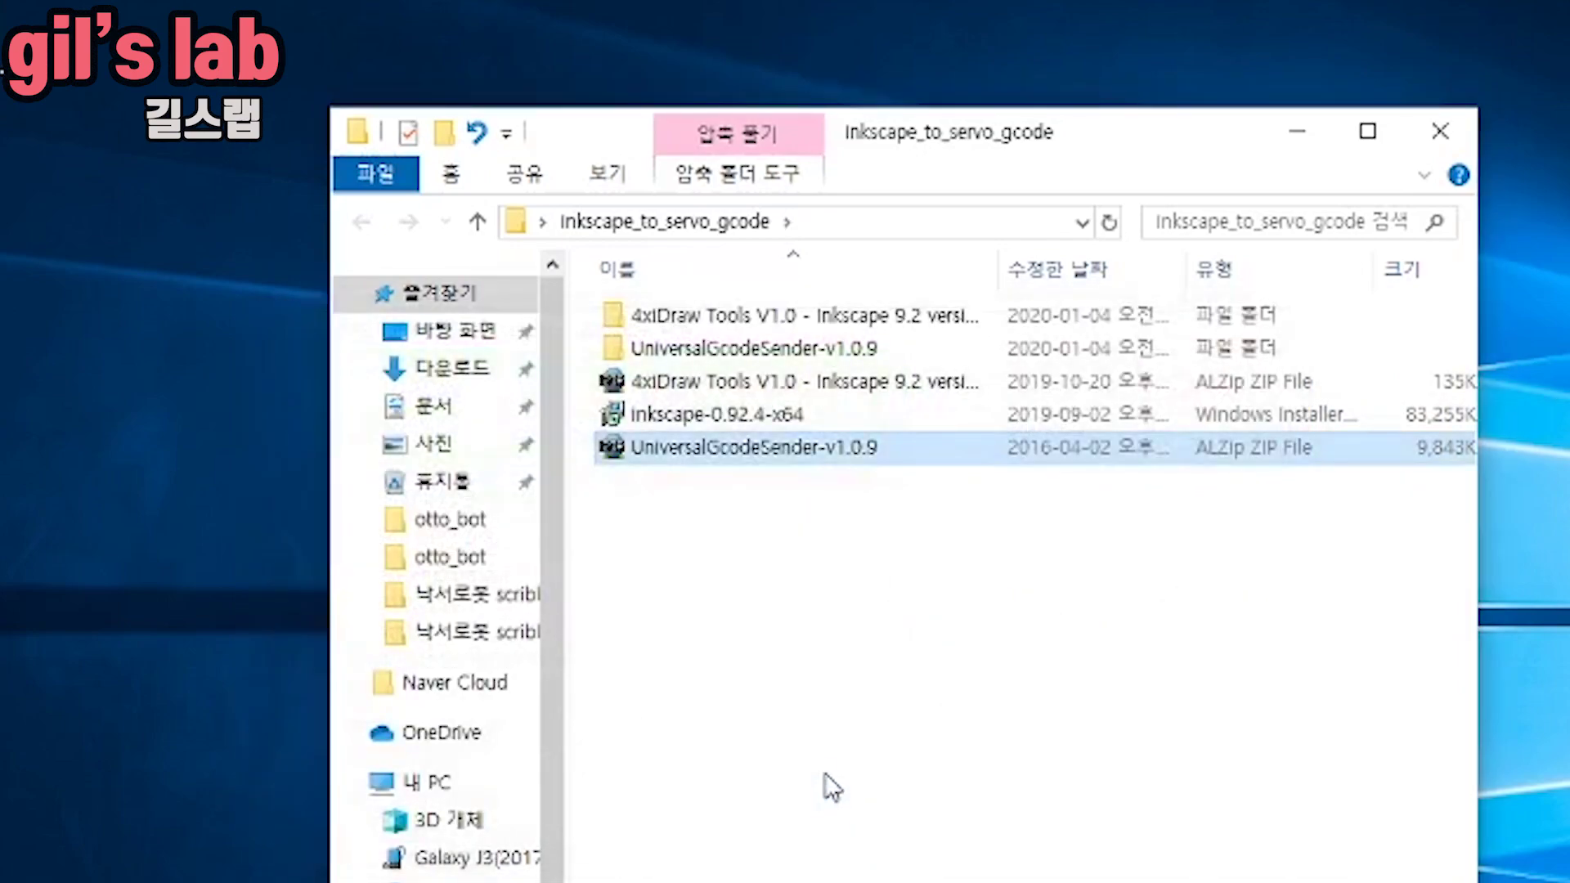
Step: Launch Universal G-code Sender with start-windows from the extracted UniversalGcodeSender-v1.0.9 folder
double_click(748, 349)
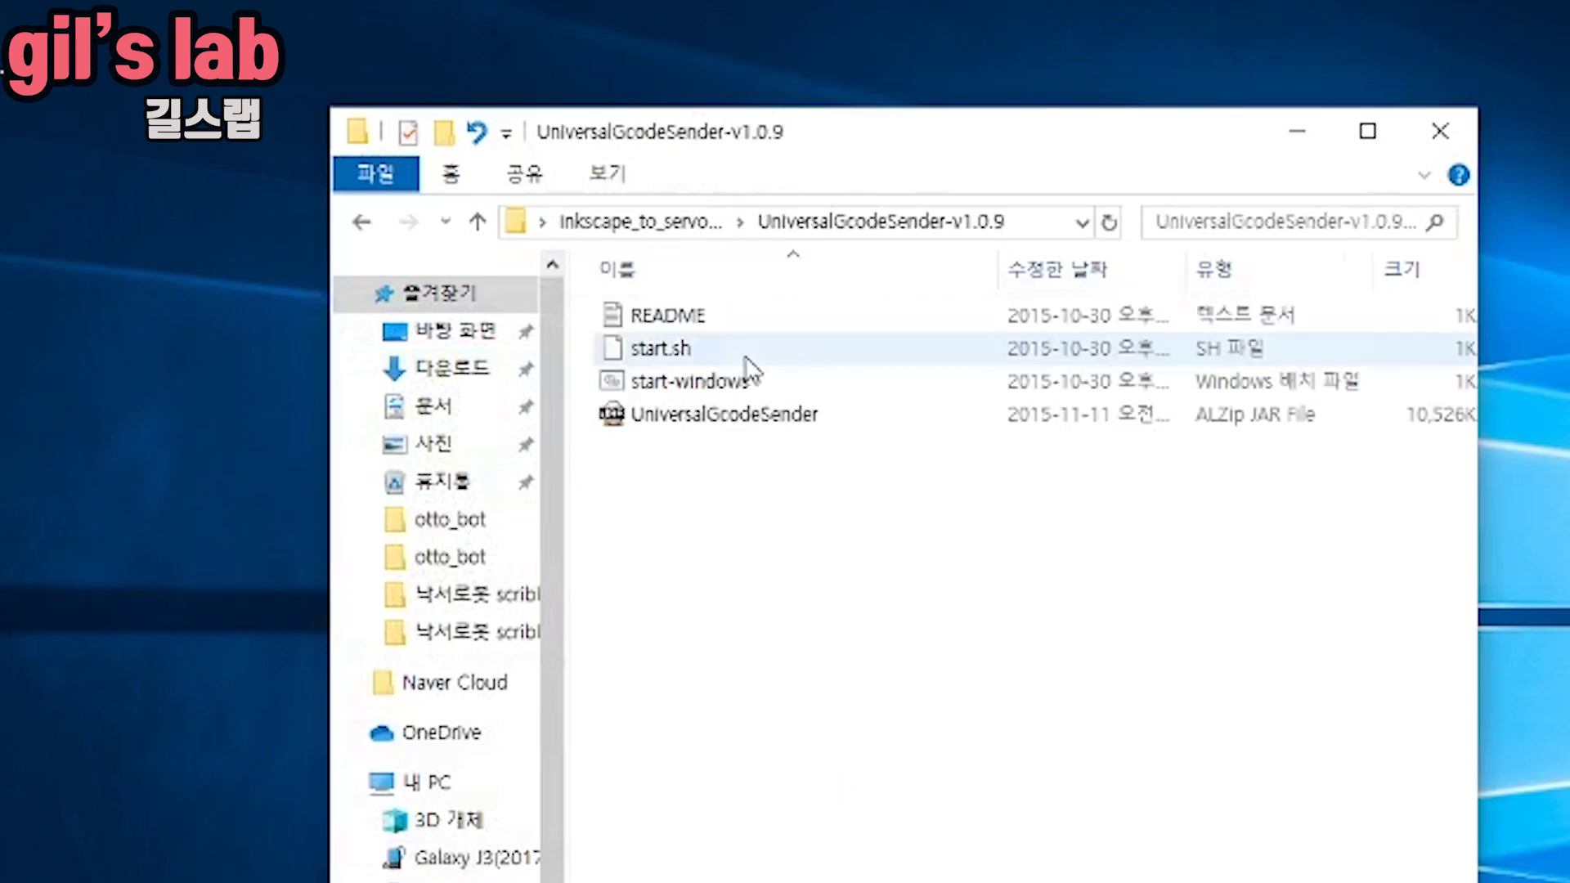
left_click(704, 390)
double_click(704, 390)
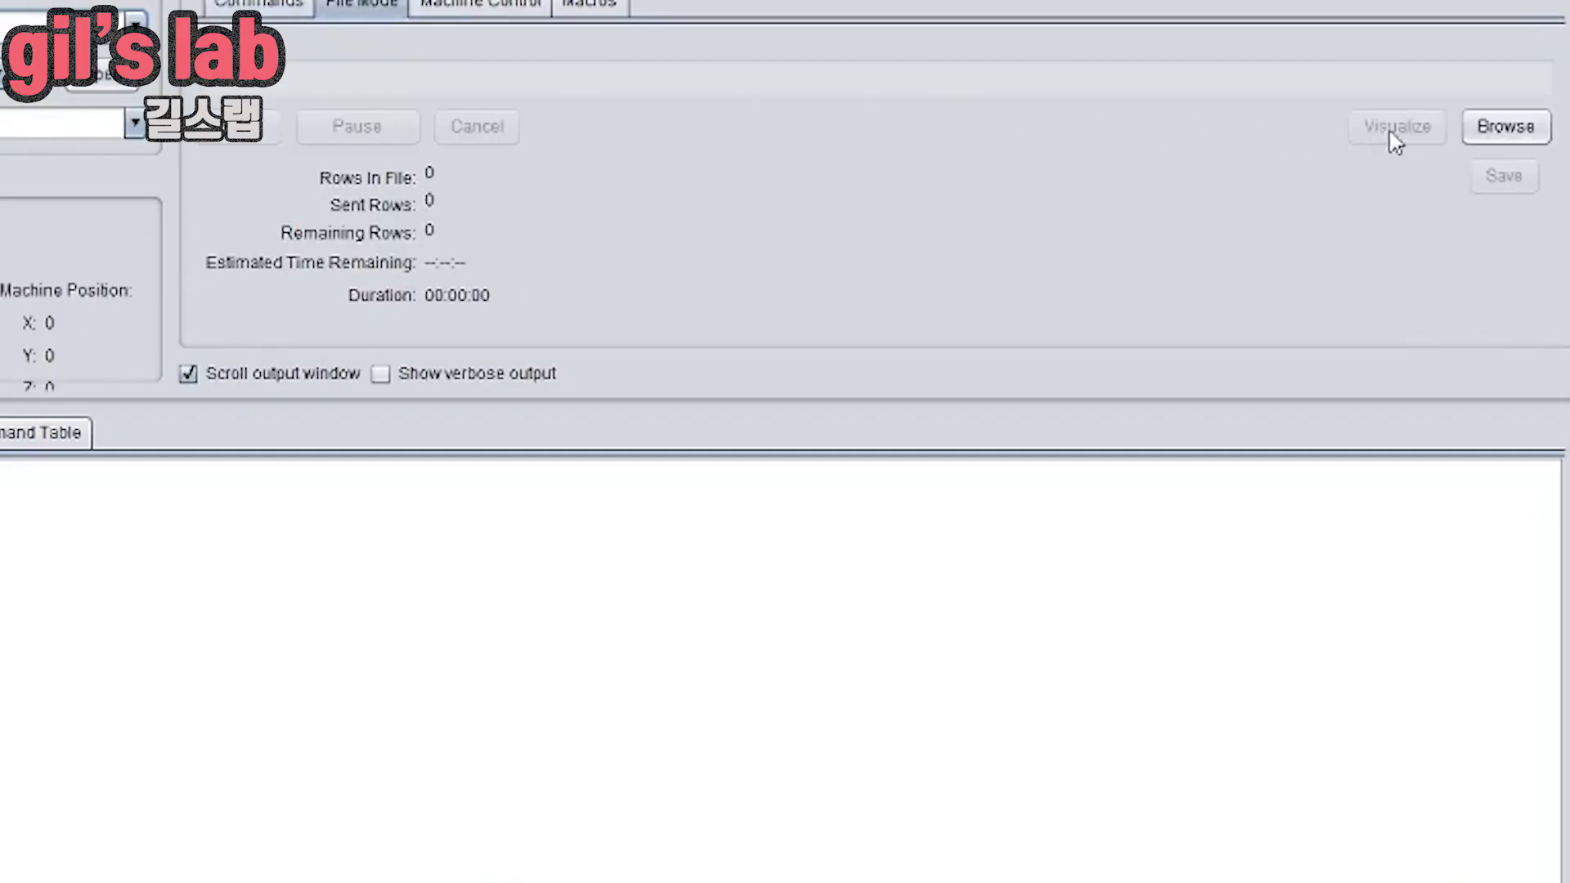
Step: Load 4xiDraw_0001.gcode from the gcode folder into the sender's file mode
left_click(1481, 128)
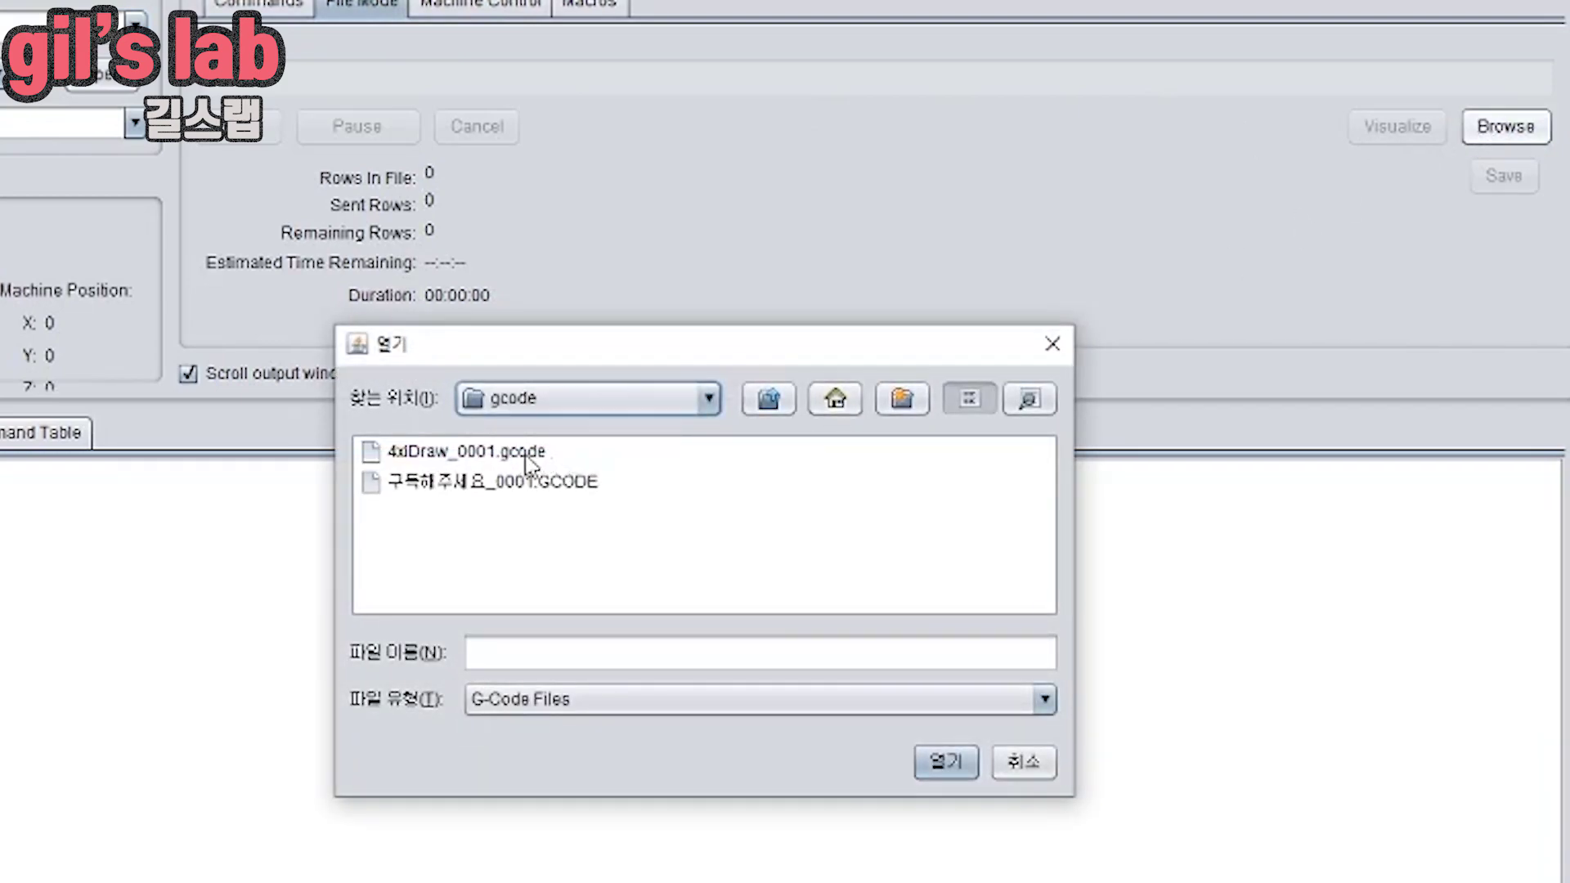
left_click(490, 458)
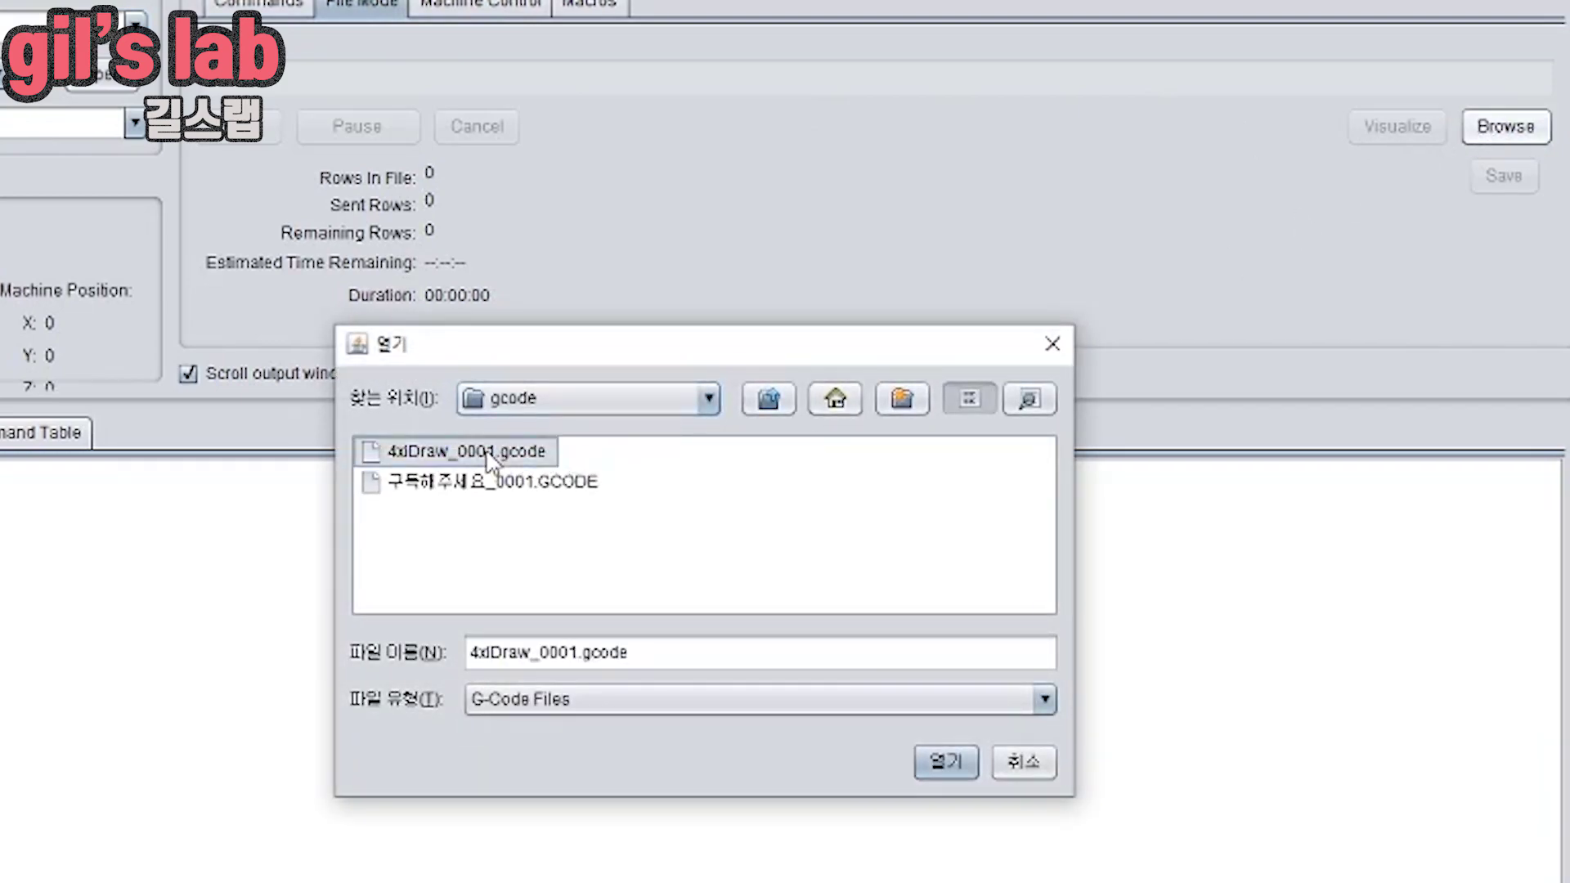
left_click(946, 761)
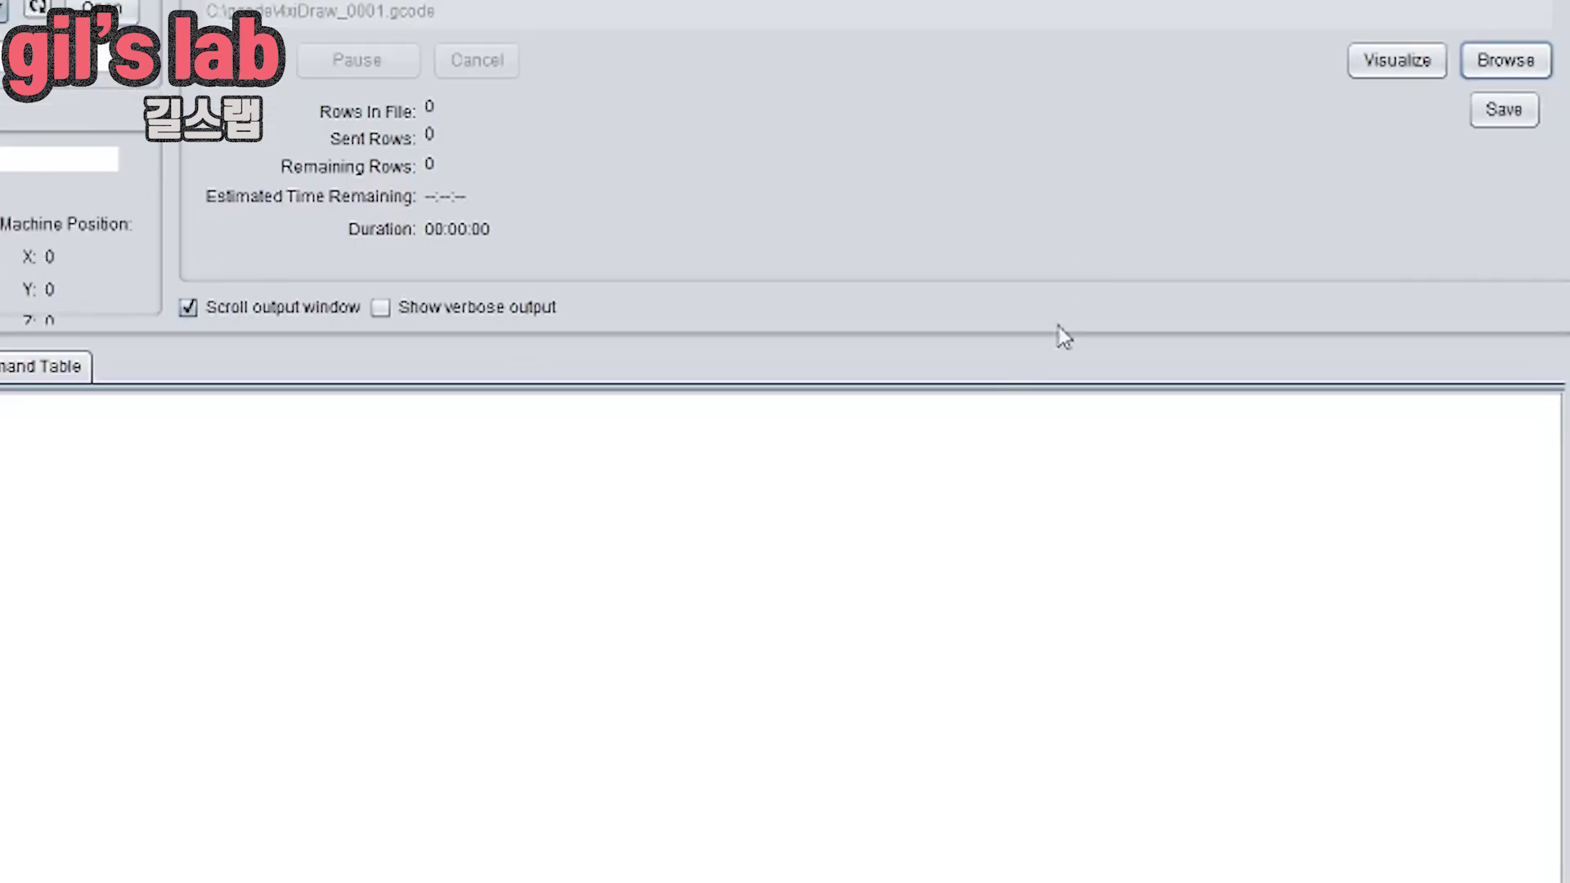
Step: Visualize the loaded G-code file and enlarge and reposition the visualizer window to check the whole toolpath
left_click(1398, 66)
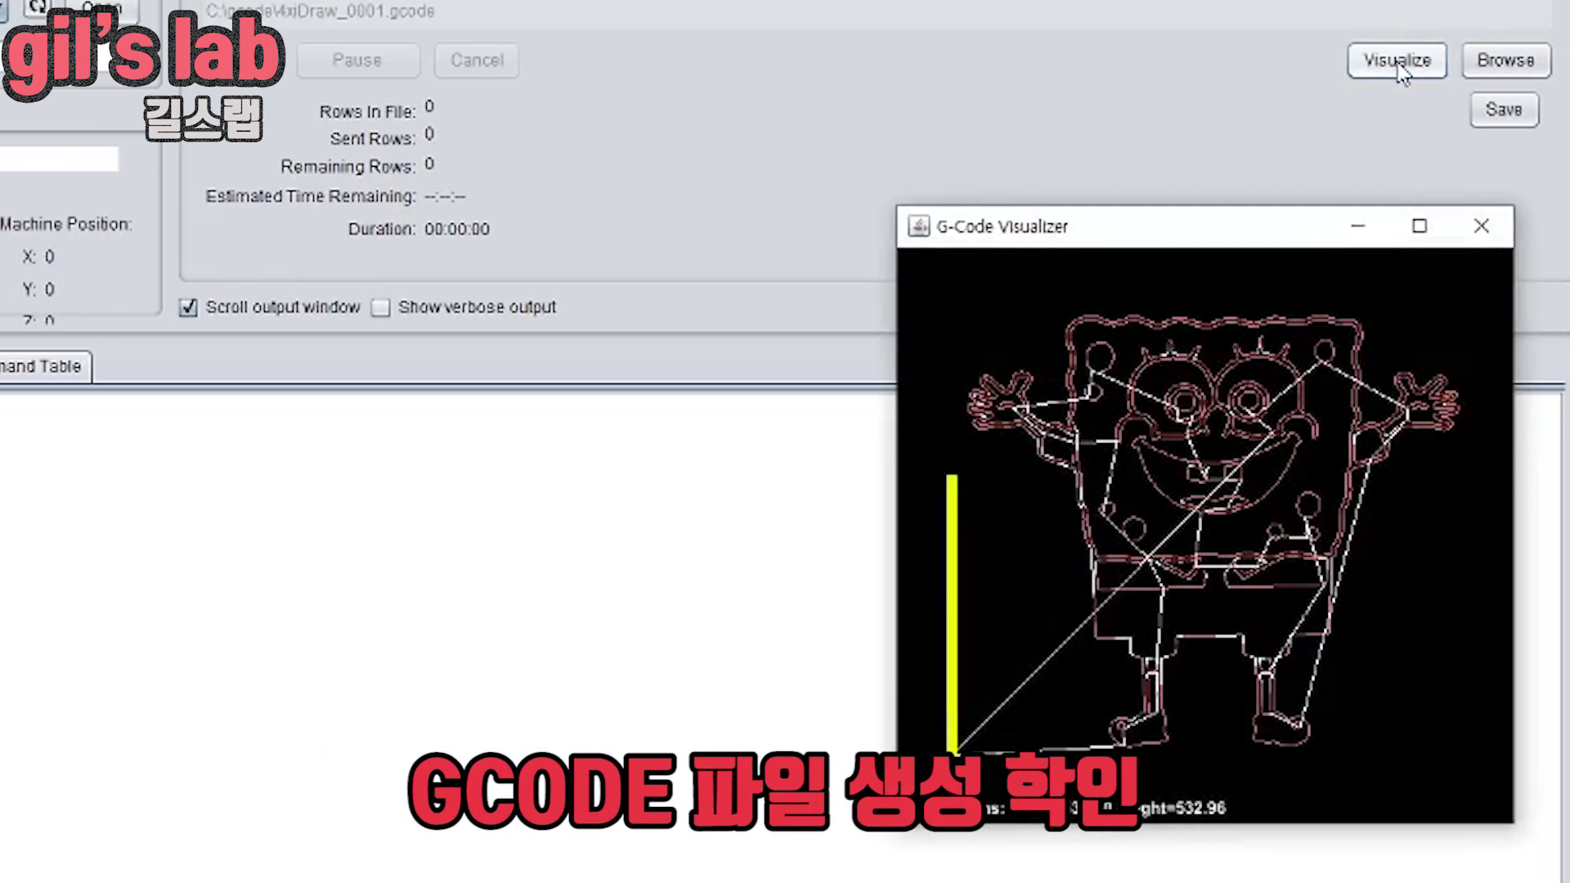
left_click_drag(1227, 234, 762, 183)
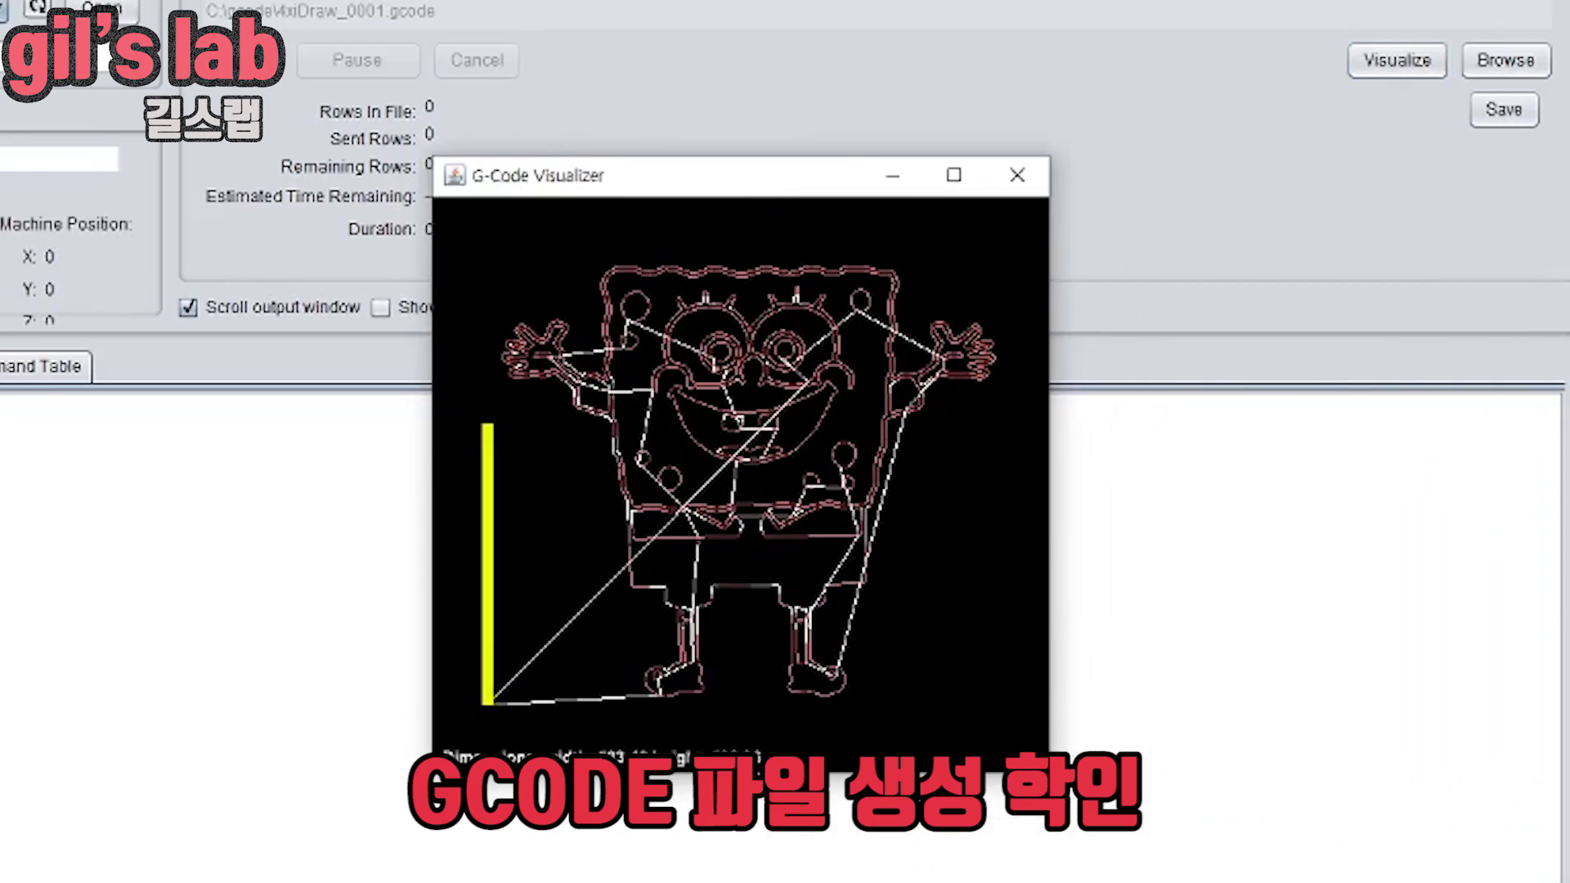
mouse_move(1051, 735)
left_mouse_down()
mouse_move(1063, 785)
mouse_move(1195, 840)
left_mouse_up()
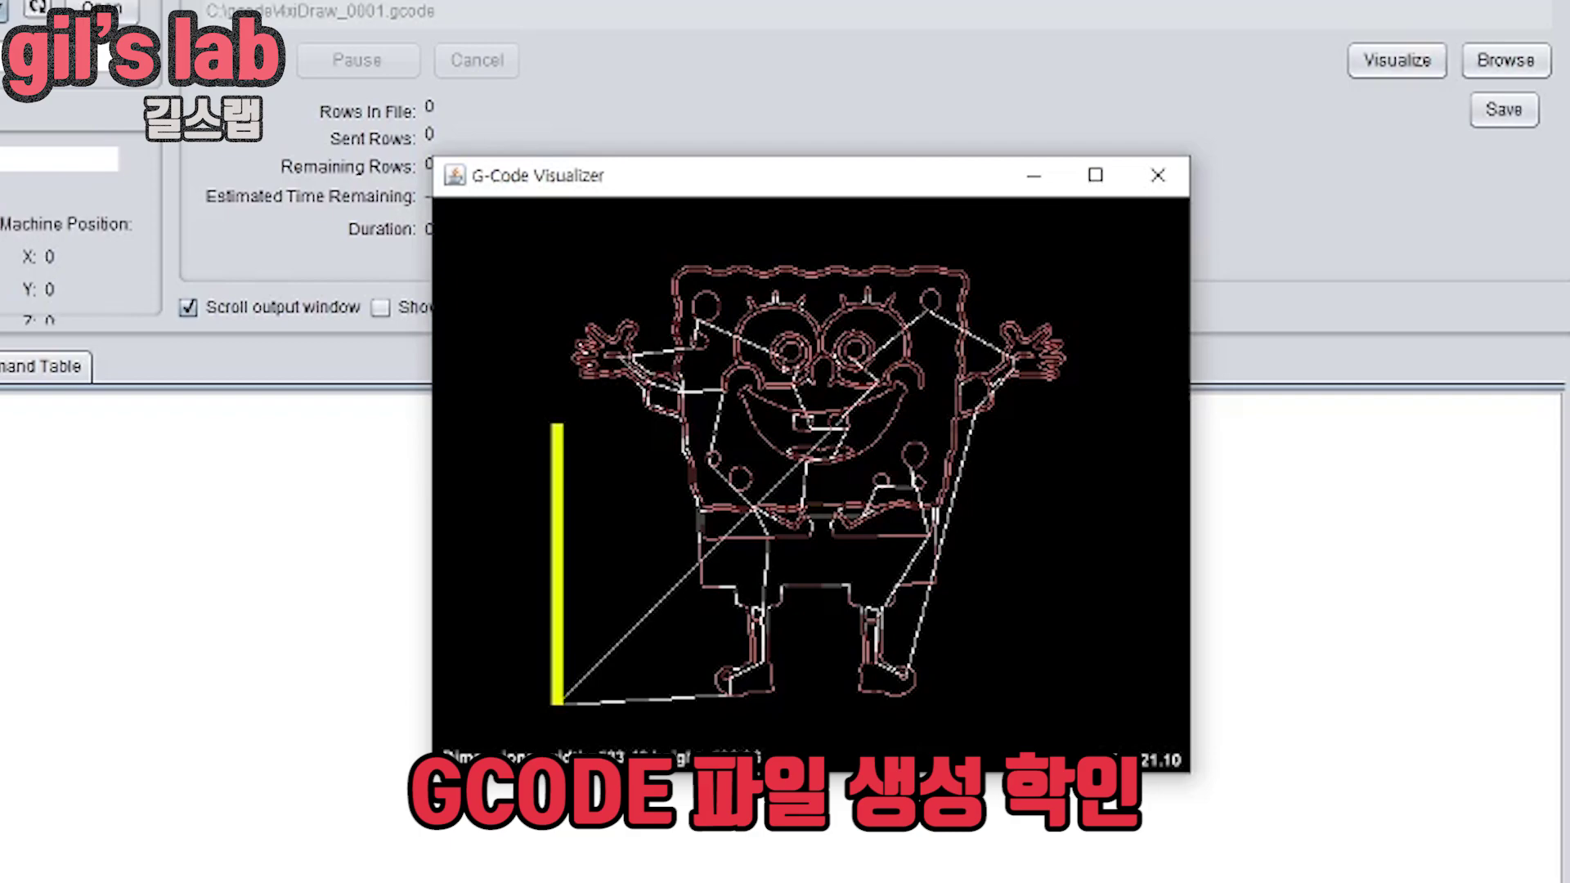
left_click_drag(897, 778, 900, 882)
left_click_drag(916, 184, 791, 111)
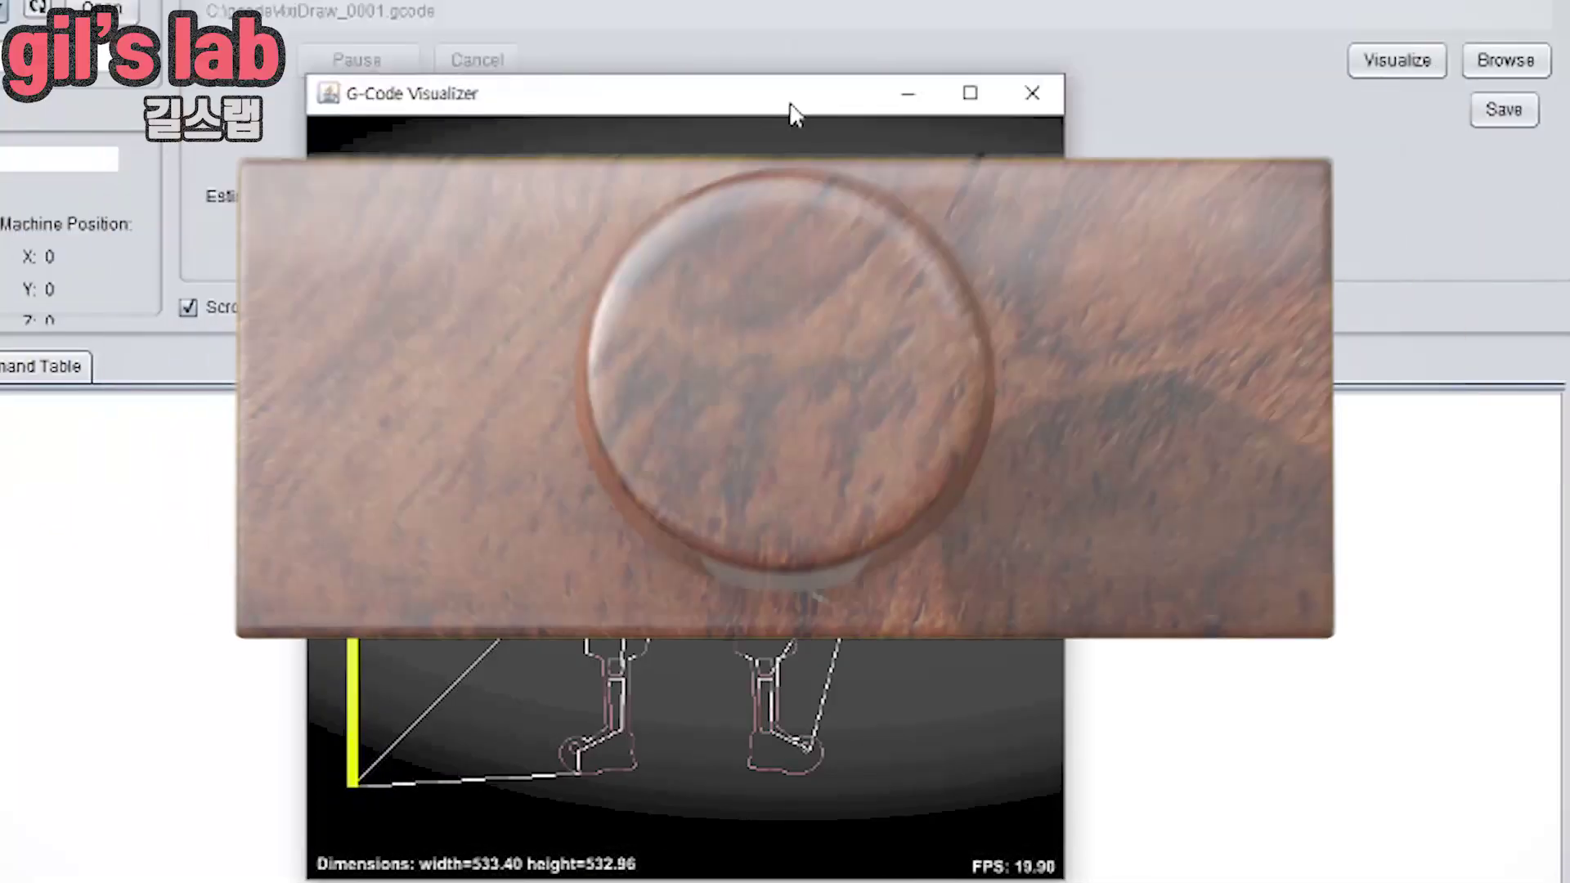